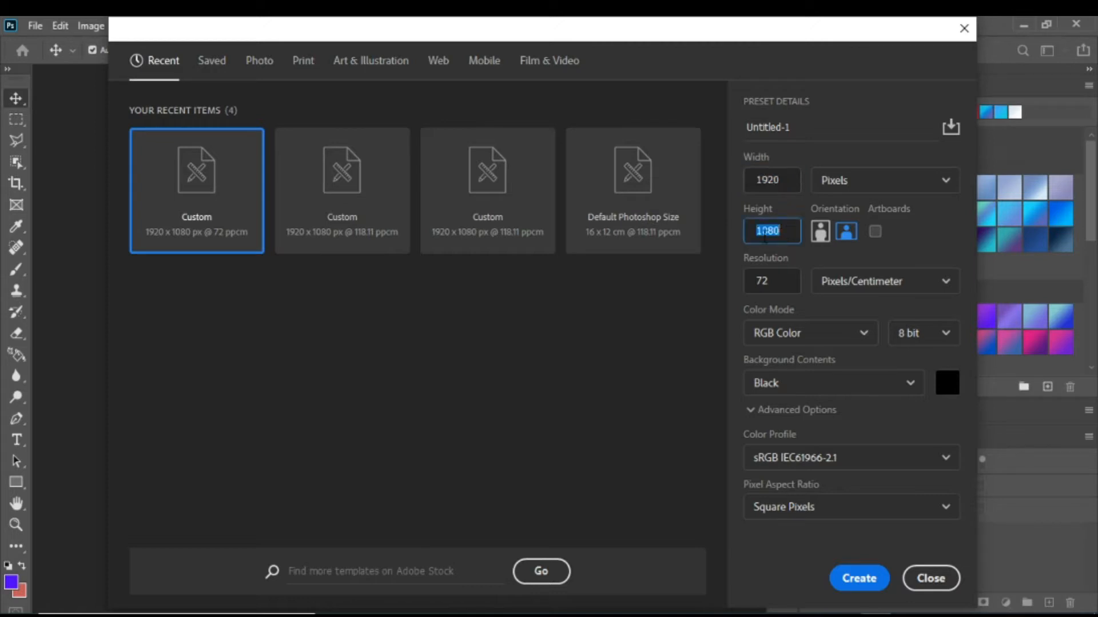
# Create a new 1920 × 1080 px RGB document at 72 pixels/centimeter with a black background
pyautogui.rightClick(721, 278)
pyautogui.click(709, 284)
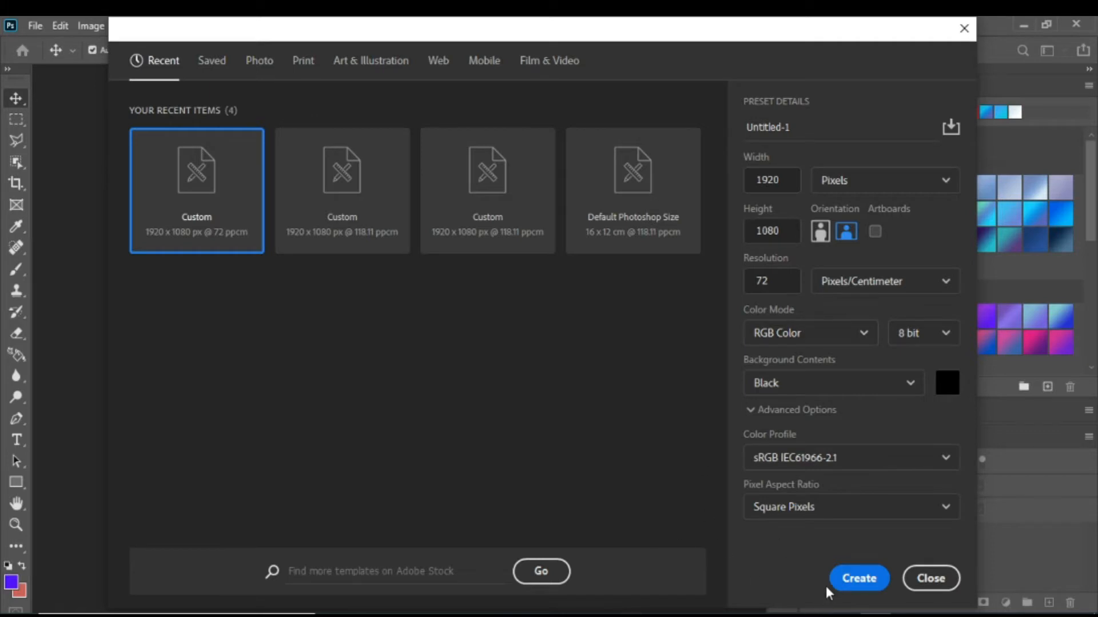
pyautogui.press('Escape')
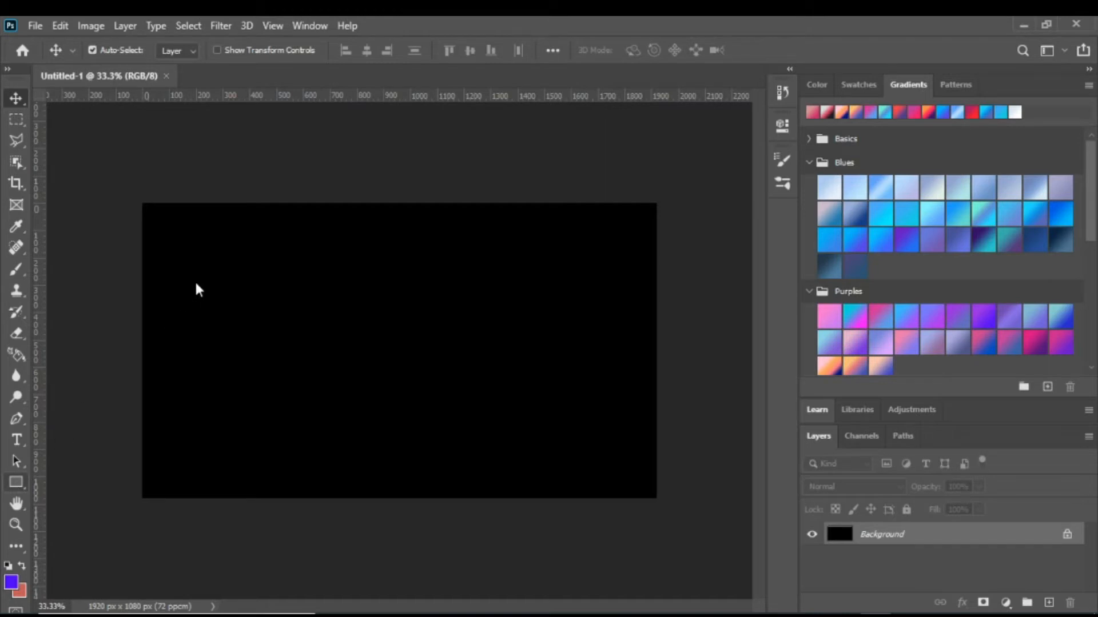
pyautogui.rightClick(16, 482)
pyautogui.click(57, 484)
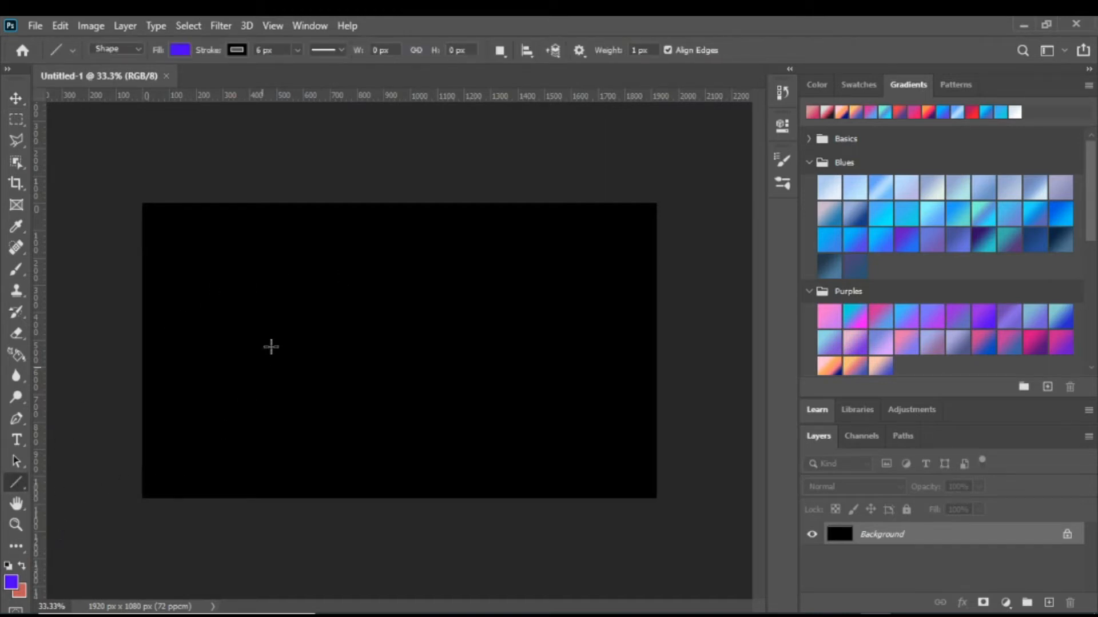
pyautogui.moveTo(283, 314)
pyautogui.mouseDown()
pyautogui.moveTo(414, 397)
pyautogui.moveTo(294, 310)
pyautogui.mouseUp()
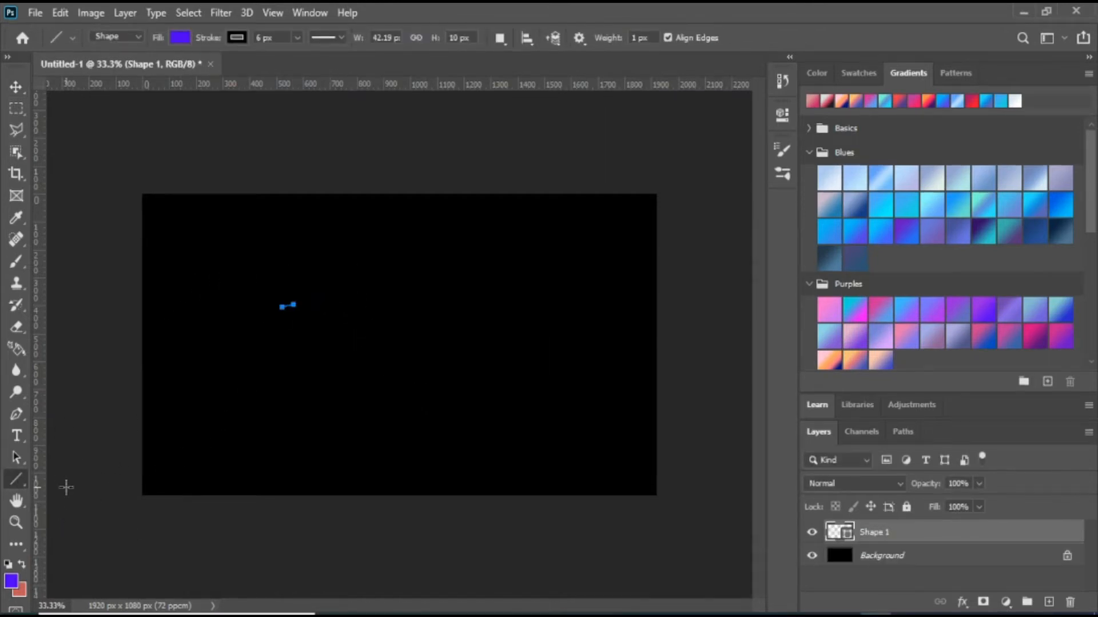
pyautogui.hotkey('ctrl', 'z')
# Draw a rectangle shape on the canvas, 1280 px wide and 720 px high
pyautogui.rightClick(16, 479)
pyautogui.click(60, 481)
pyautogui.moveTo(414, 329)
pyautogui.mouseDown()
pyautogui.moveTo(527, 394)
pyautogui.moveTo(576, 406)
pyautogui.mouseUp()
pyautogui.click(596, 167)
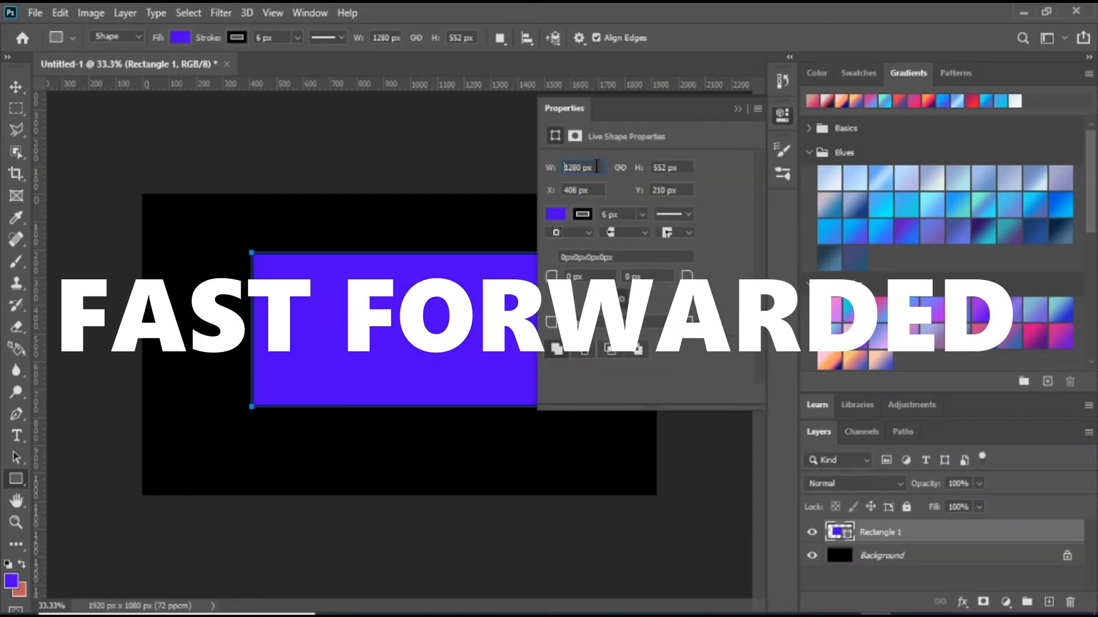
pyautogui.moveTo(686, 167); pyautogui.dragTo(655, 168)
pyautogui.write('720')
pyautogui.press('Return')
# Remove the rectangle's fill and give it a yellow stroke about 33 px thick
pyautogui.click(555, 214)
pyautogui.click(560, 247)
pyautogui.click(582, 214)
pyautogui.click(601, 301)
pyautogui.moveTo(642, 214); pyautogui.dragTo(657, 235)
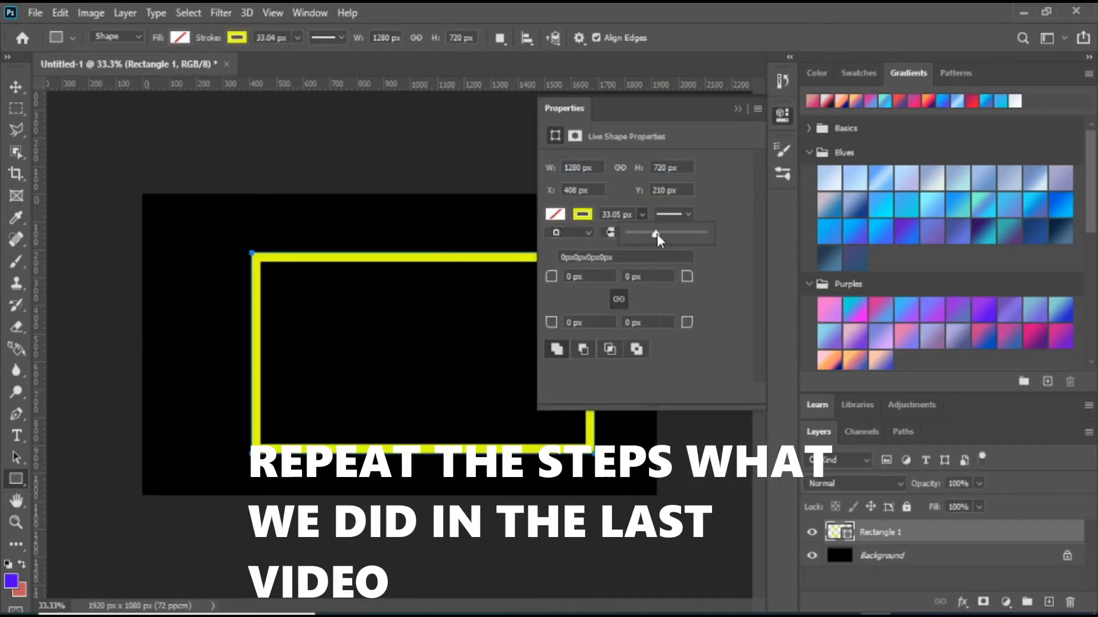
# Place guides through the canvas centre, centre the yellow rectangle on them, and hide the guides
pyautogui.moveTo(265, 87); pyautogui.dragTo(320, 344)
pyautogui.moveTo(37, 232); pyautogui.dragTo(399, 231)
pyautogui.click(18, 84)
pyautogui.moveTo(526, 258); pyautogui.dragTo(502, 250)
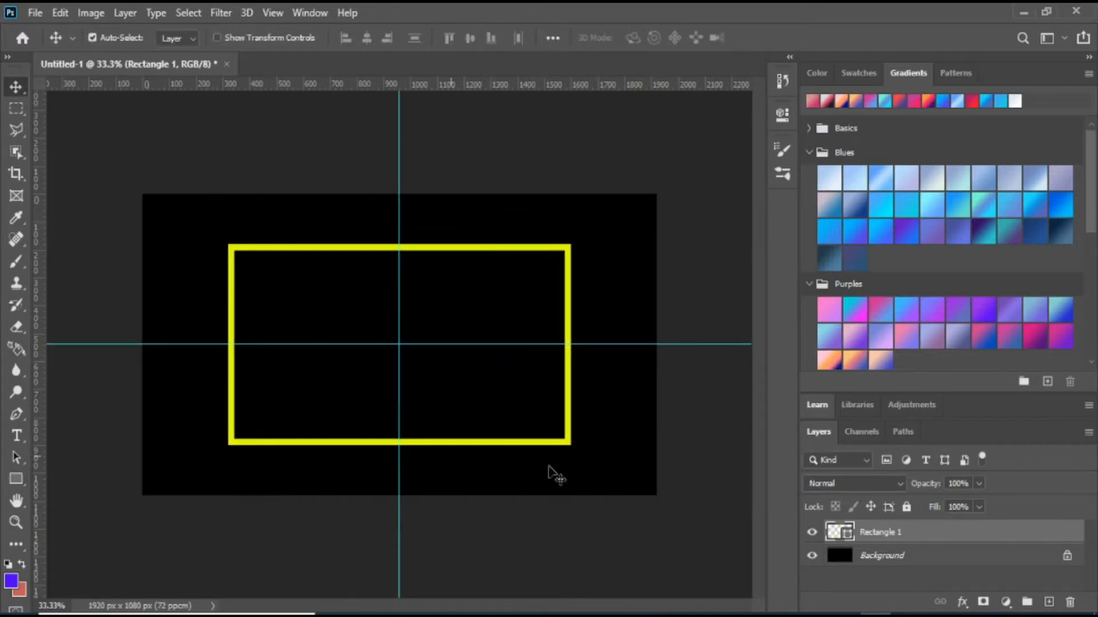
pyautogui.hotkey('ctrl', ';')
# Rasterize the rectangle's shape layer and add a new empty layer above it
pyautogui.scroll(9, 274, 323)
pyautogui.press('l')
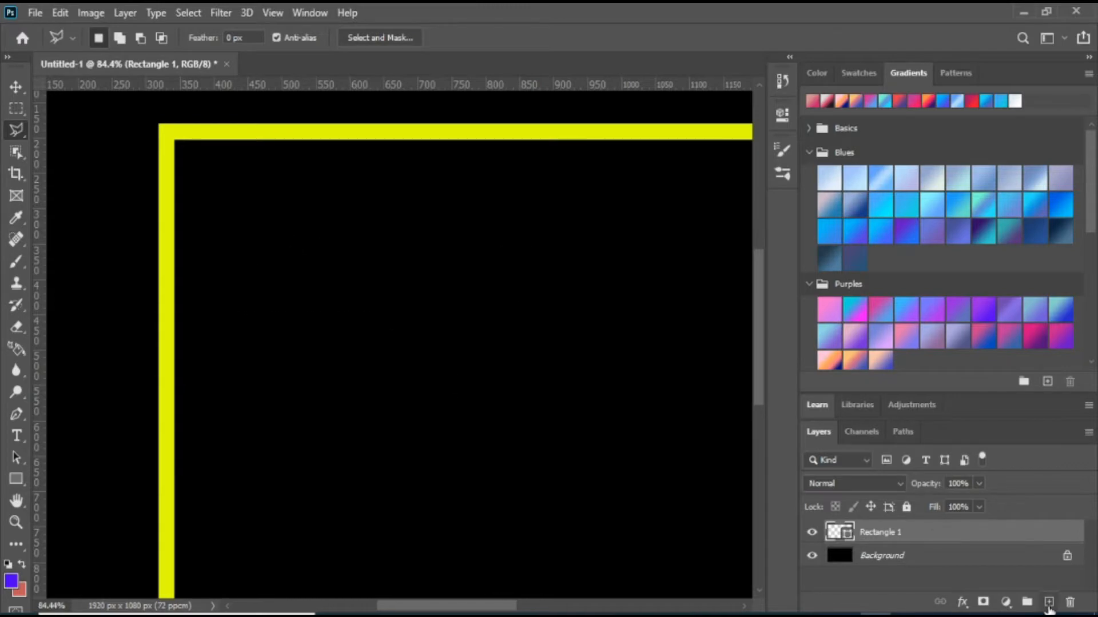
pyautogui.rightClick(920, 531)
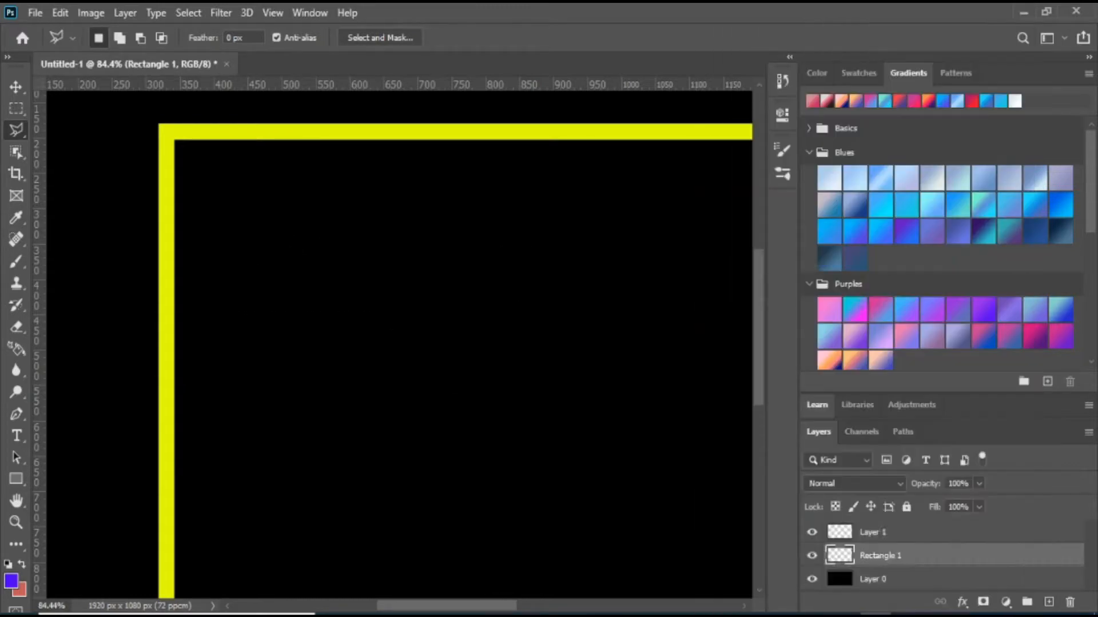
# Outline a long bar with a slanted left end using the Polygonal Lasso and fill it with yellow on Layer 1
pyautogui.click(432, 279)
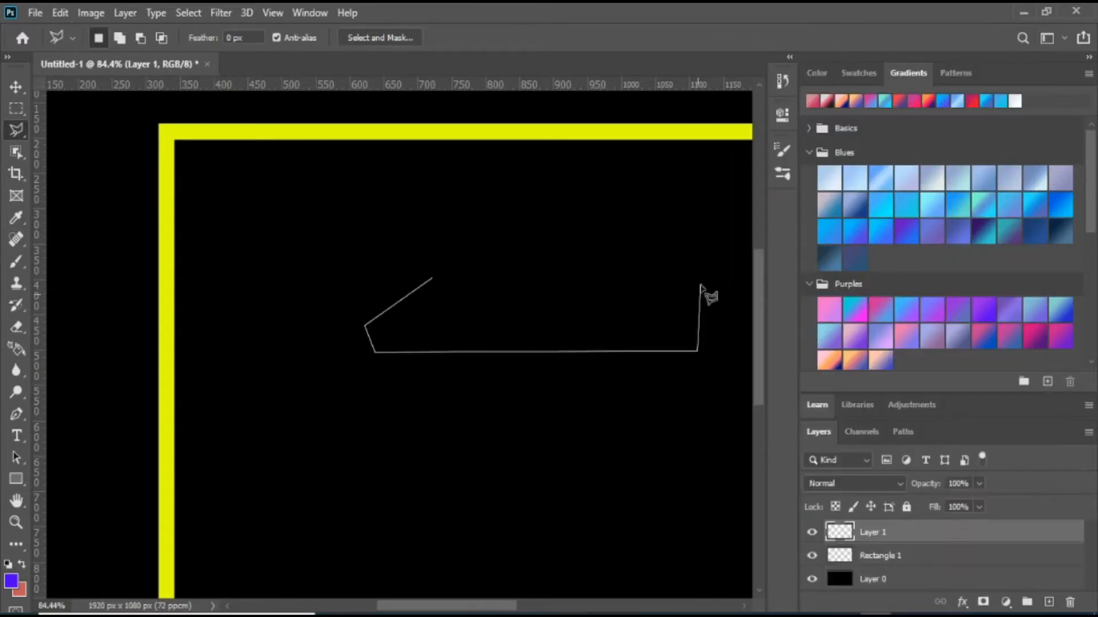
pyautogui.click(696, 285)
pyautogui.click(433, 278)
pyautogui.rightClick(482, 292)
pyautogui.click(507, 222)
pyautogui.click(588, 150)
pyautogui.click(566, 194)
pyautogui.click(562, 292)
pyautogui.click(701, 111)
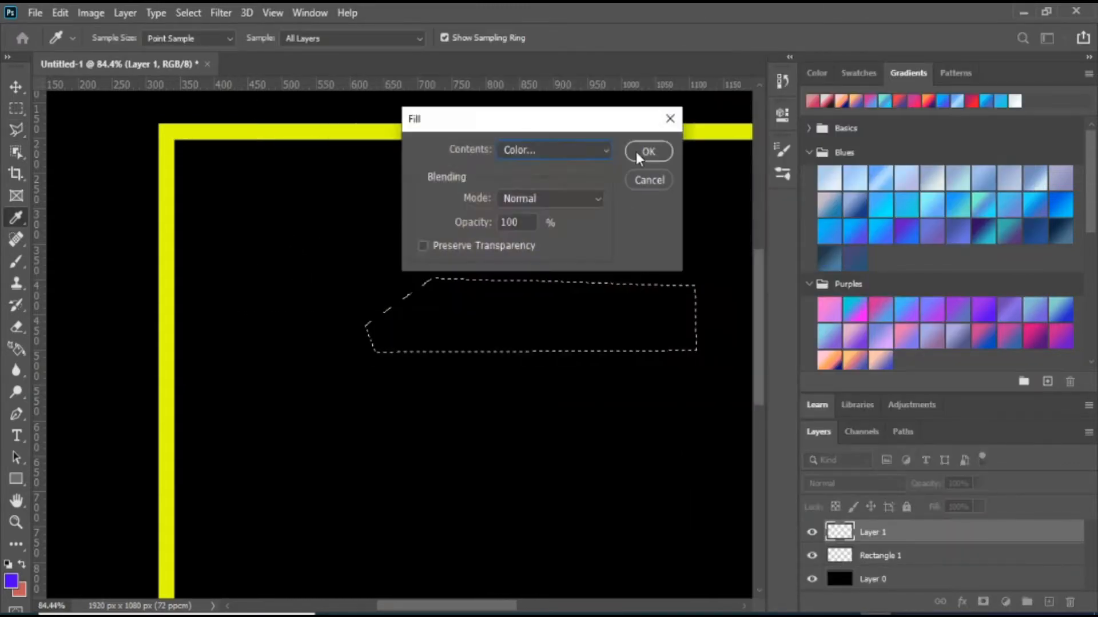
pyautogui.click(648, 151)
# Duplicate the yellow bar, flip the copy horizontally against the original's right end, and merge the two layers
pyautogui.scroll(-3, 468, 380)
pyautogui.hotkey('ctrl', 'j')
pyautogui.hotkey('ctrl', 't')
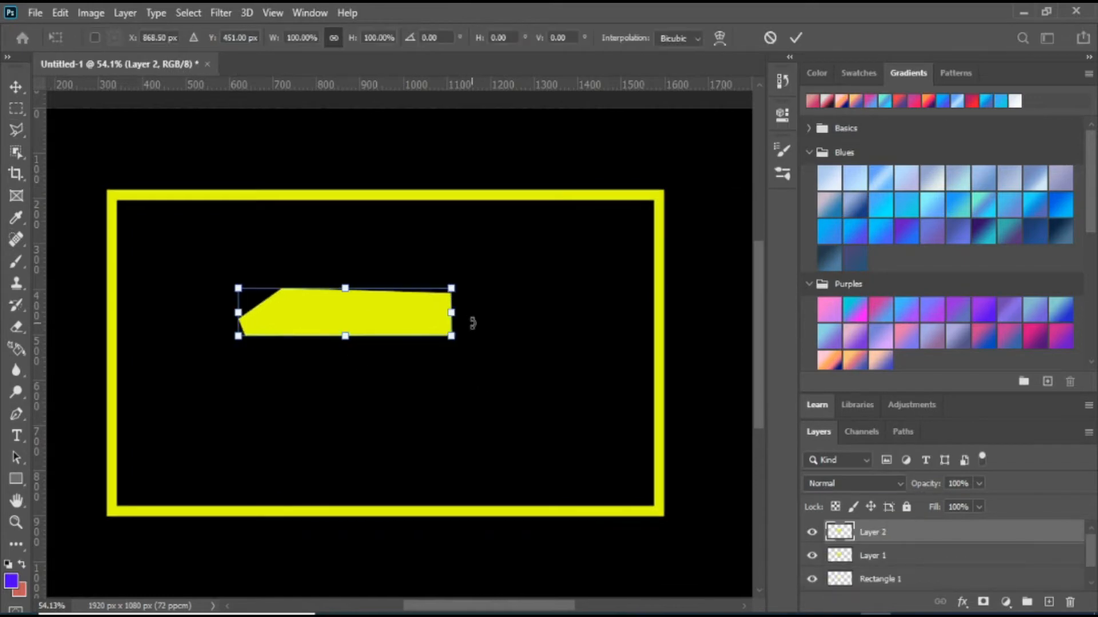
pyautogui.rightClick(337, 318)
pyautogui.click(366, 290)
pyautogui.moveTo(353, 305); pyautogui.dragTo(565, 306)
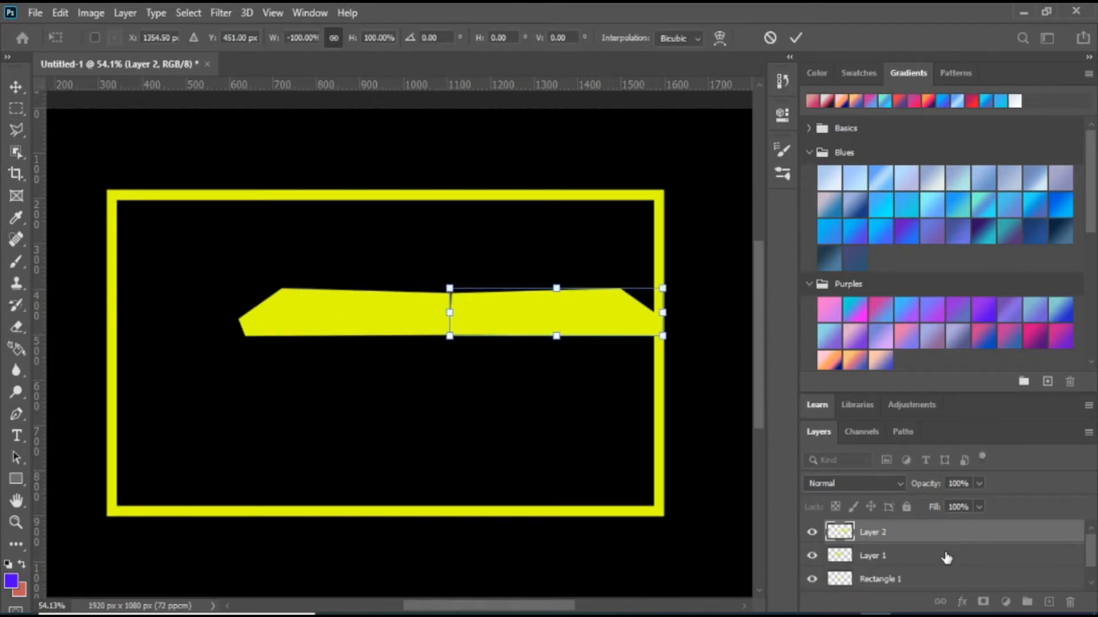
pyautogui.press('Return')
pyautogui.hotkey('ctrl', 'e')
pyautogui.rightClick(460, 303)
pyautogui.click(326, 326)
pyautogui.press('m')
pyautogui.rightClick(400, 320)
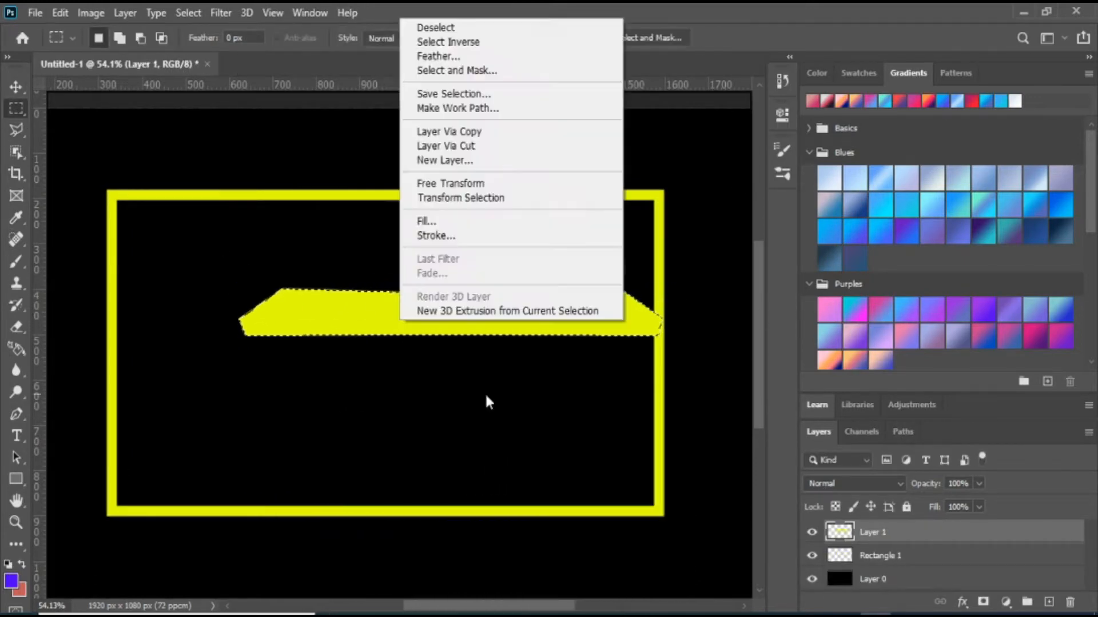
pyautogui.click(485, 399)
pyautogui.press('v')
pyautogui.press('m')
pyautogui.rightClick(314, 316)
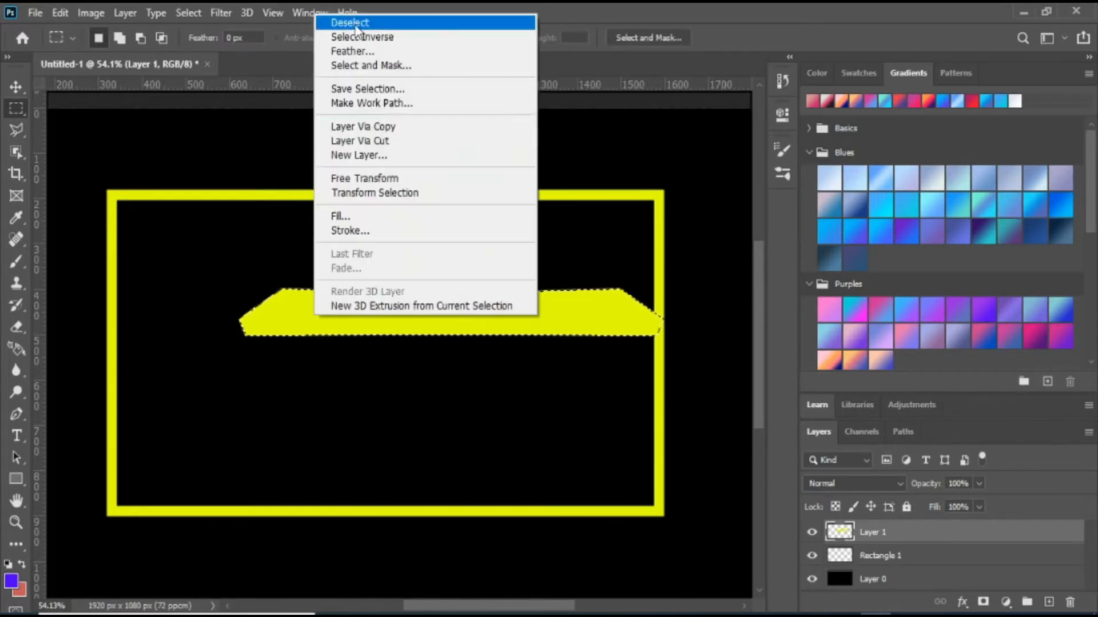
pyautogui.click(350, 22)
# Flip the merged bar vertically and centre it over the bottom edge of the rectangular frame
pyautogui.hotkey('ctrl', 't')
pyautogui.rightClick(287, 303)
pyautogui.click(326, 602)
pyautogui.moveTo(474, 301); pyautogui.dragTo(393, 498)
pyautogui.press('Return')
# Select the black notch at the centre seam of the bar, fill it with yellow, and deselect
pyautogui.scroll(-3, 353, 471)
pyautogui.scroll(7, 385, 458)
pyautogui.scroll(10, 416, 508)
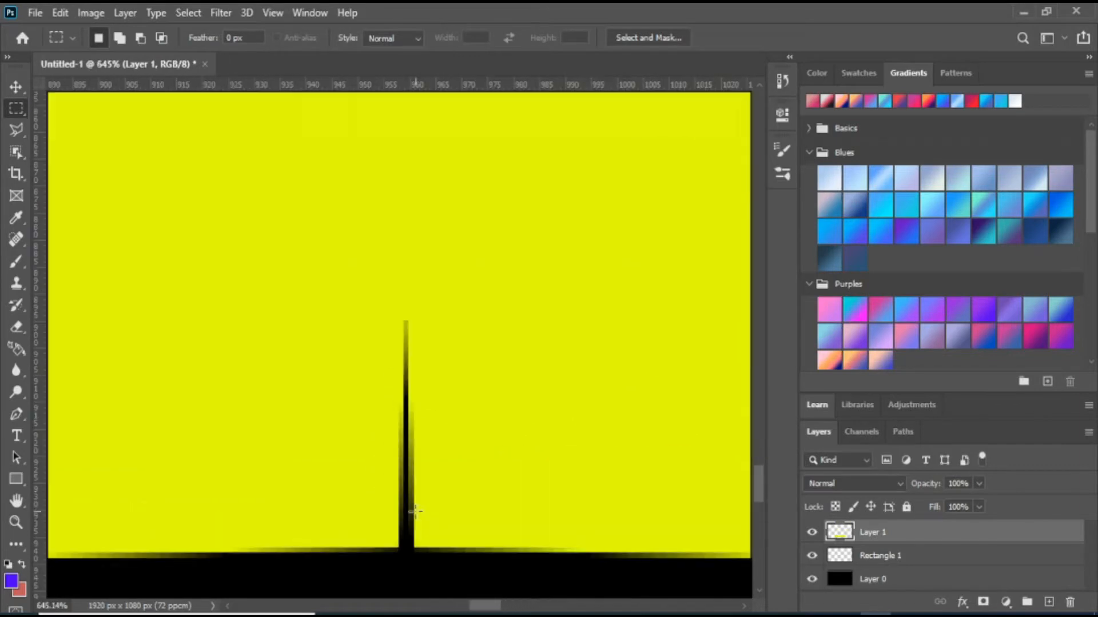
pyautogui.press('l')
pyautogui.click(406, 326)
pyautogui.rightClick(399, 522)
pyautogui.click(443, 392)
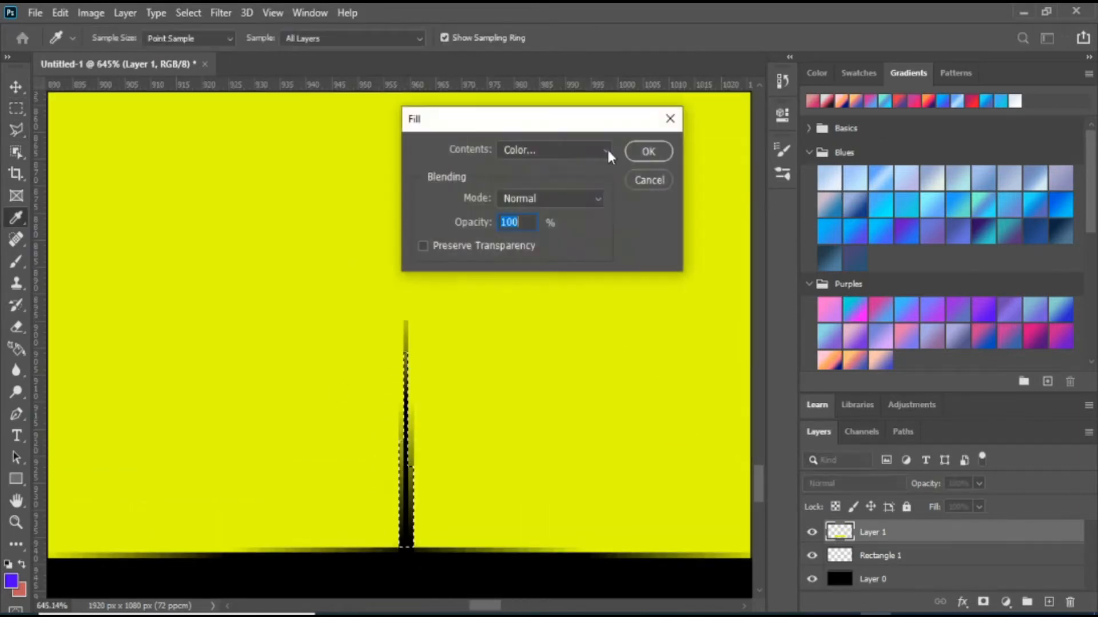
pyautogui.click(646, 151)
pyautogui.scroll(-10, 492, 320)
pyautogui.click(16, 108)
pyautogui.click(532, 323)
# Apply Inner Shadow, Inner Glow, Satin and Outer Glow layer effects to the rectangular frame
pyautogui.scroll(-3, 367, 451)
pyautogui.scroll(5, 285, 508)
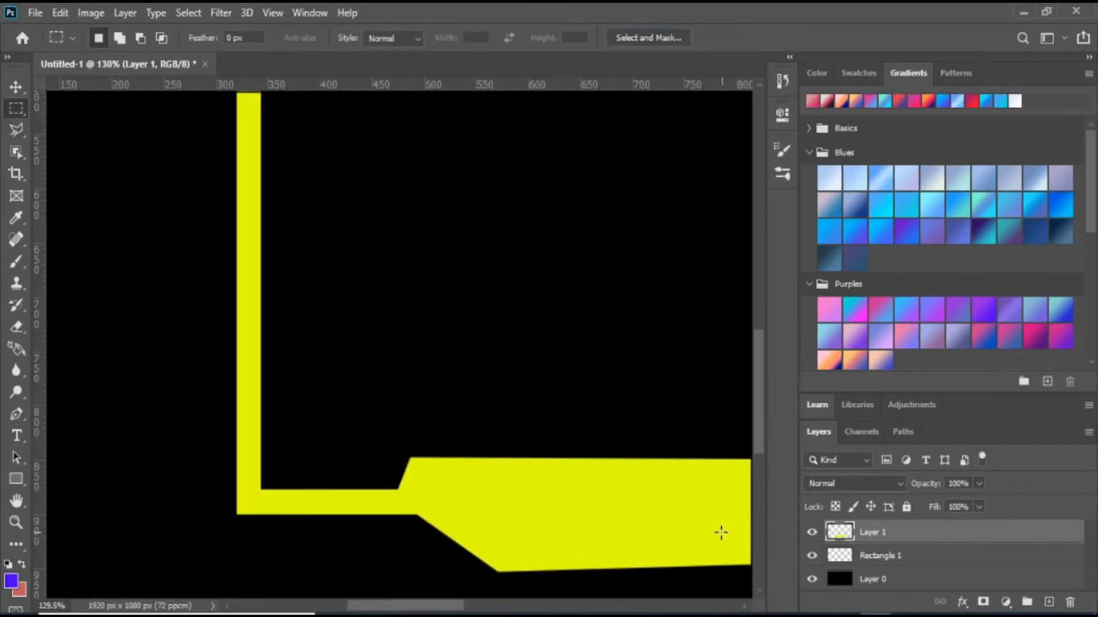
pyautogui.scroll(-8, 720, 531)
pyautogui.doubleClick(938, 556)
pyautogui.click(328, 254)
pyautogui.click(328, 275)
pyautogui.click(328, 297)
pyautogui.click(327, 319)
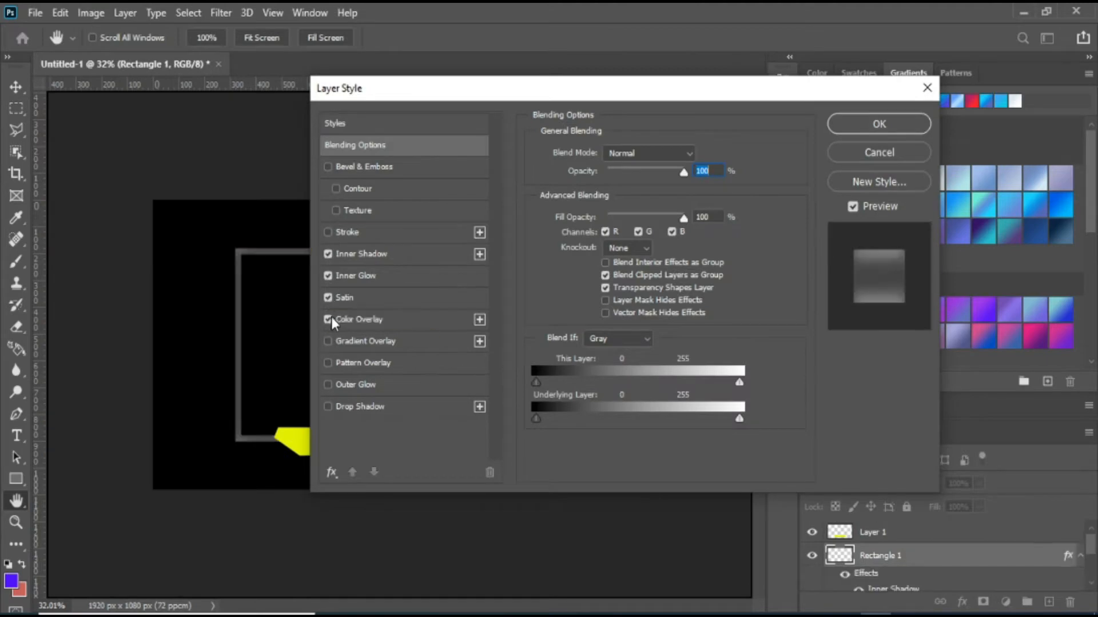
pyautogui.click(328, 363)
pyautogui.click(878, 124)
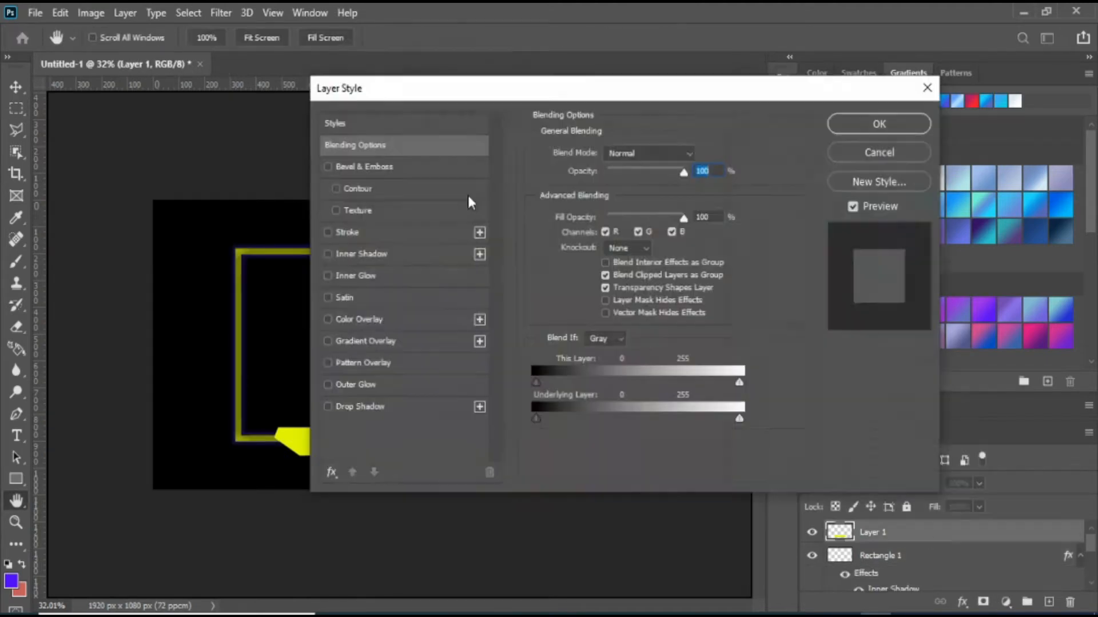
# Apply Outer Glow and Satin layer effects to the bottom bar on Layer 1
pyautogui.click(328, 385)
pyautogui.click(327, 297)
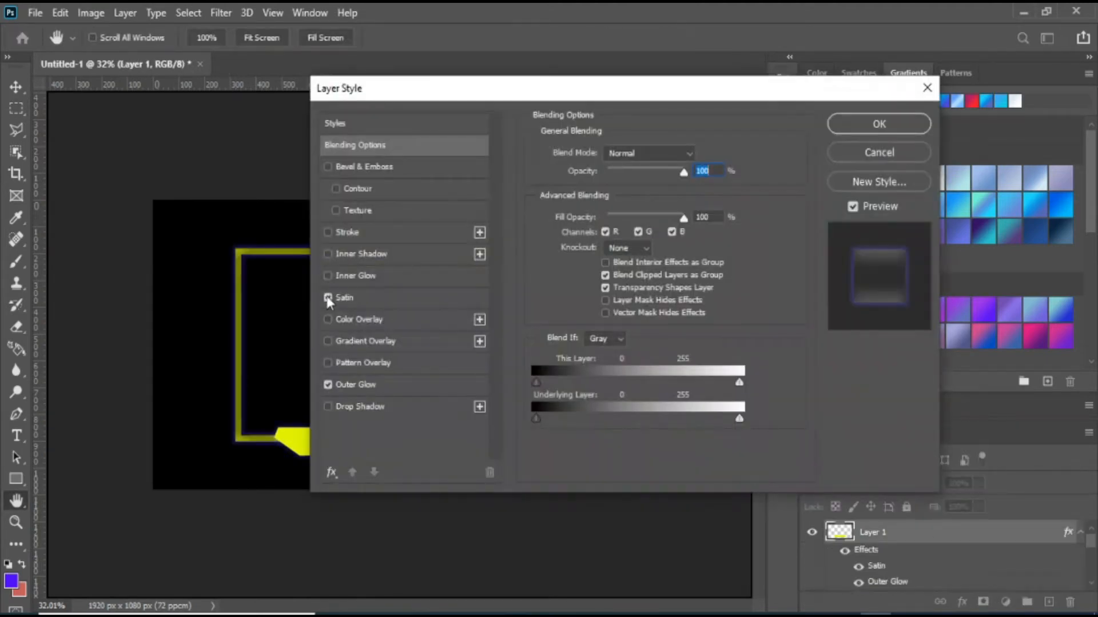
pyautogui.press('Return')
# Place the image "y5t logo modified and edited" from File Explorer, scaled to about 28%, on the bar's left end
pyautogui.scroll(-2, 310, 311)
pyautogui.scroll(5, 310, 311)
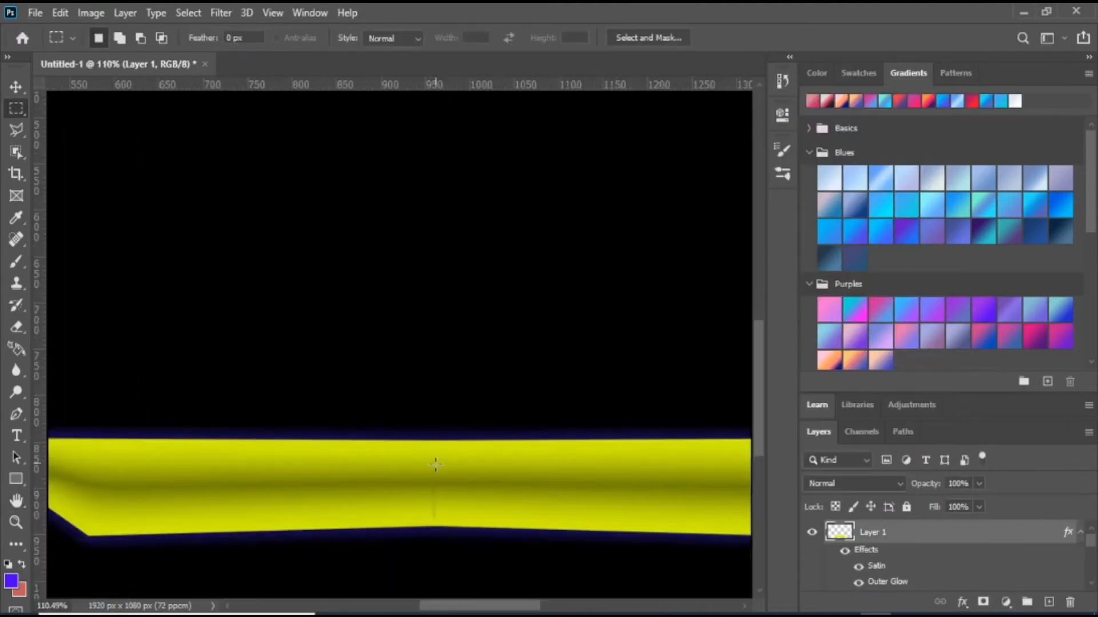
pyautogui.scroll(-3, 363, 363)
pyautogui.scroll(1, 362, 363)
pyautogui.press('super+e')
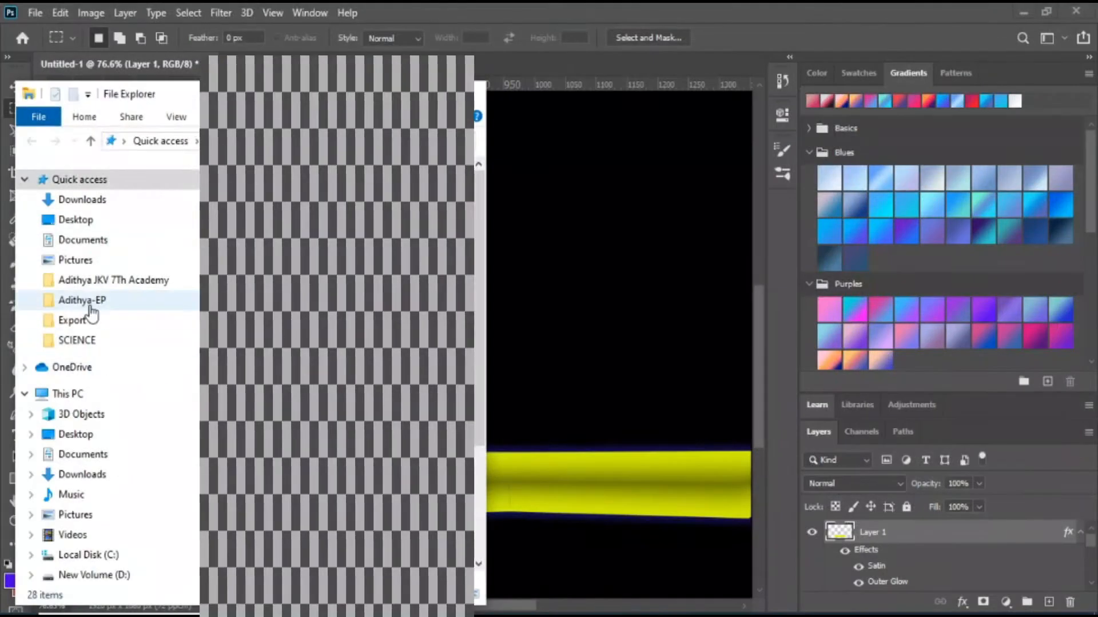
pyautogui.click(88, 303)
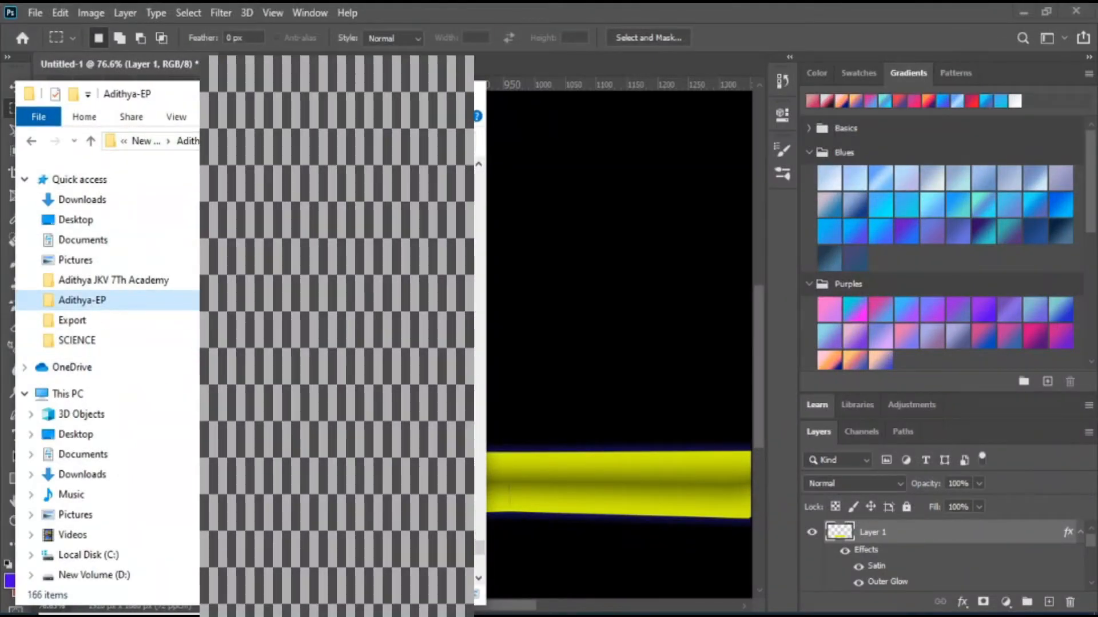
pyautogui.moveTo(289, 245); pyautogui.dragTo(490, 372)
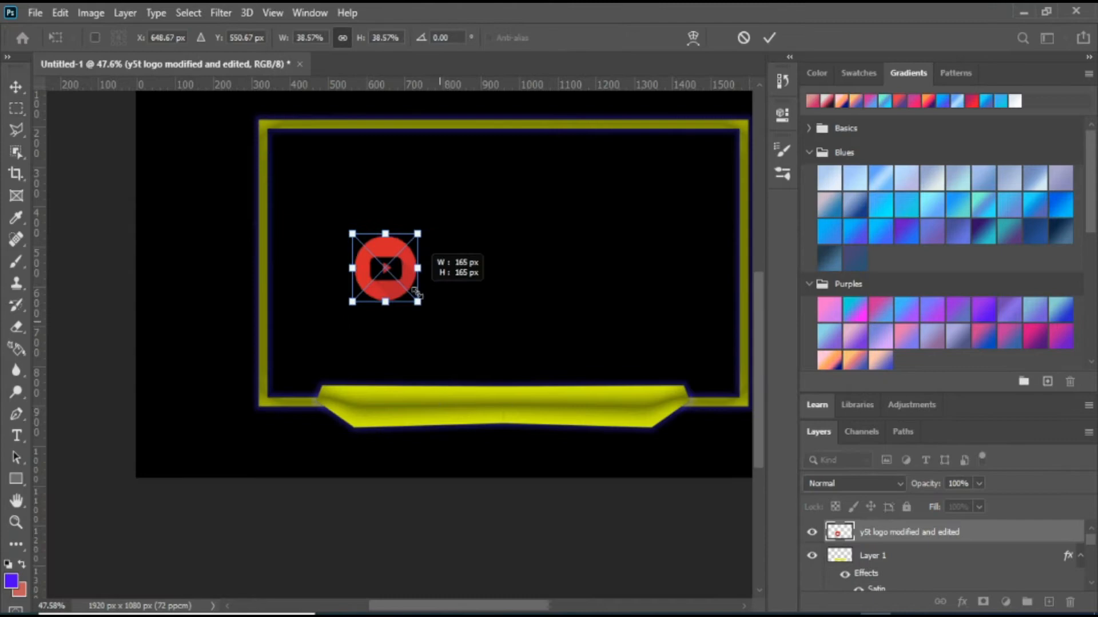
pyautogui.moveTo(393, 275); pyautogui.dragTo(354, 399)
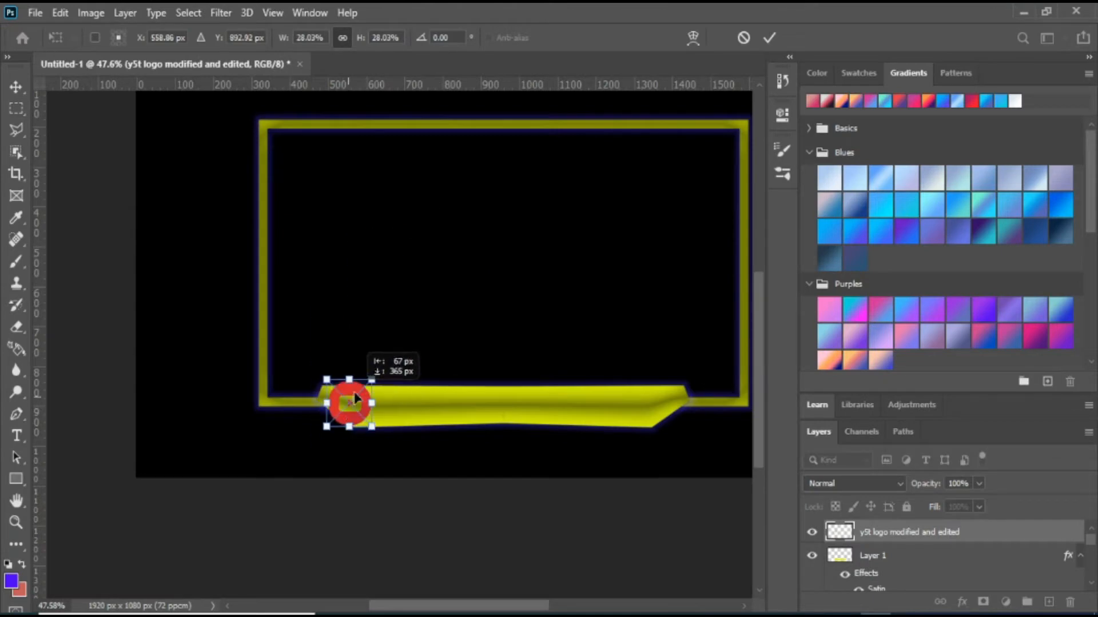
pyautogui.scroll(4, 354, 398)
pyautogui.scroll(-4, 400, 388)
pyautogui.scroll(1, 265, 568)
pyautogui.press('Return')
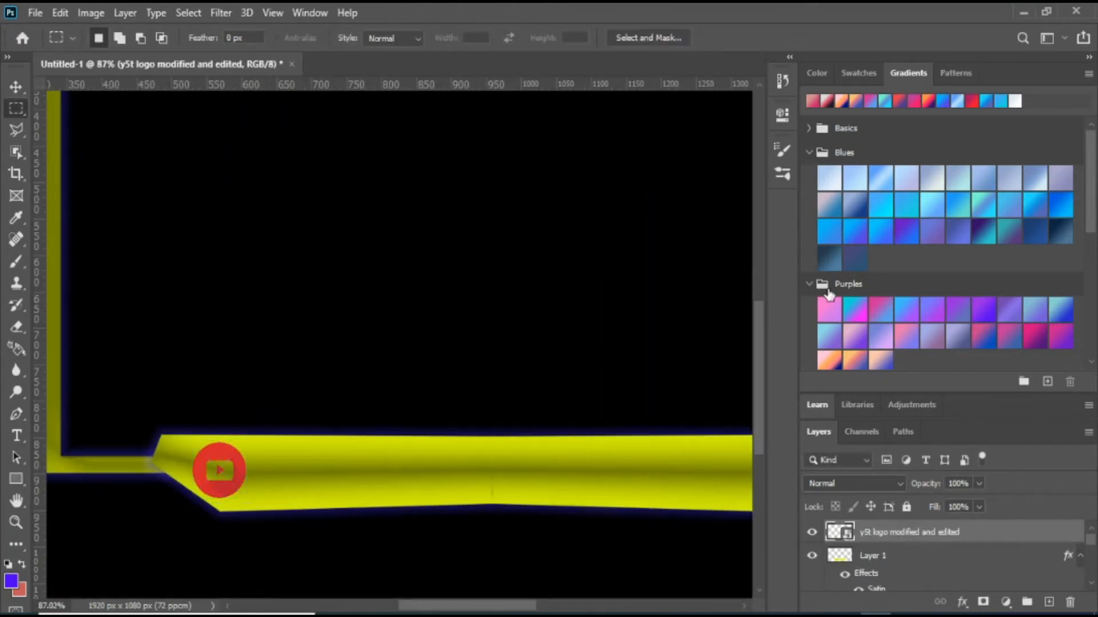
# Duplicate the logo layer and move the copy to the right end of the bar
pyautogui.rightClick(977, 531)
pyautogui.click(812, 86)
pyautogui.click(681, 168)
pyautogui.hotkey('ctrl', 't')
pyautogui.rightClick(217, 458)
pyautogui.click(244, 468)
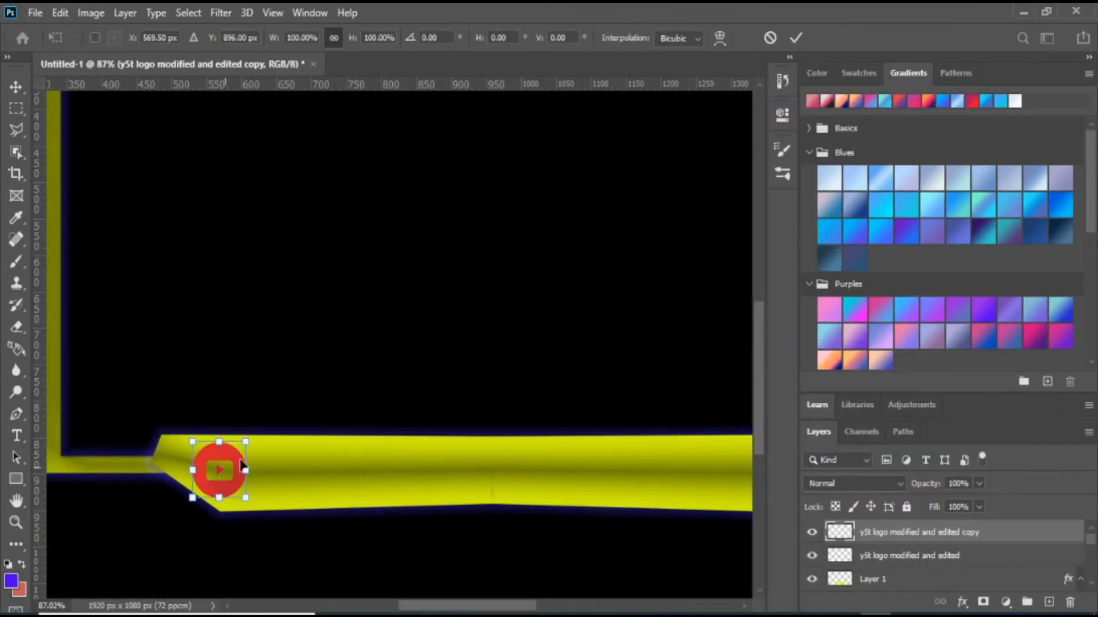
pyautogui.moveTo(245, 467); pyautogui.dragTo(678, 475)
pyautogui.press('Return')
# Add the red text "BHAT'S POWER" in 12 pt Showcard Gothic beside the bar's left logo
pyautogui.scroll(-4, 262, 488)
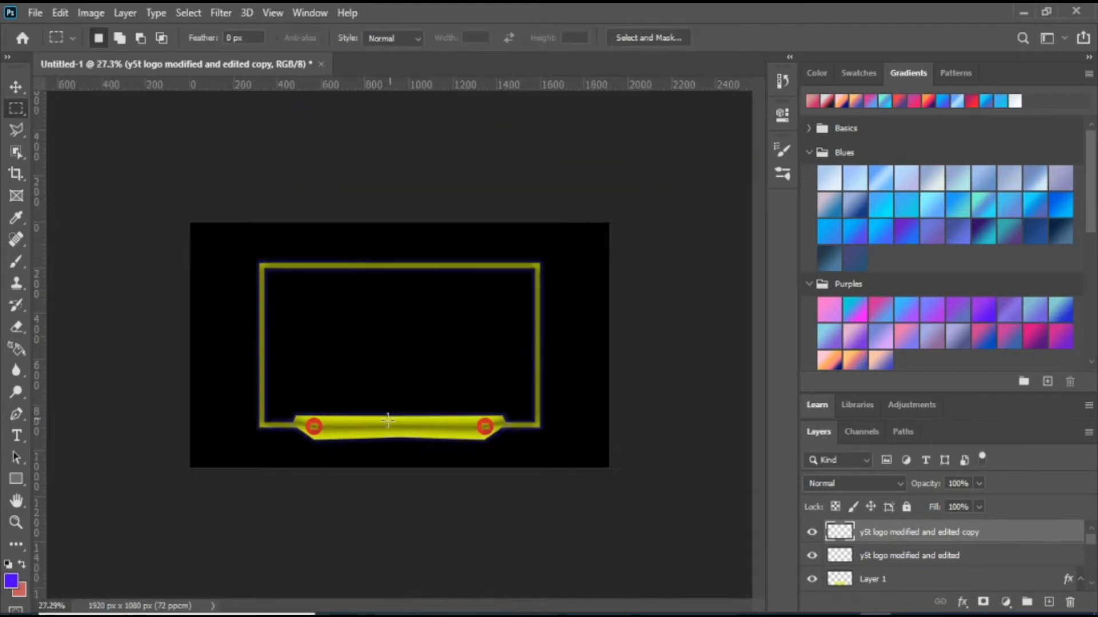
pyautogui.scroll(4, 263, 489)
pyautogui.scroll(-1, 212, 471)
pyautogui.moveTo(203, 459); pyautogui.dragTo(339, 505)
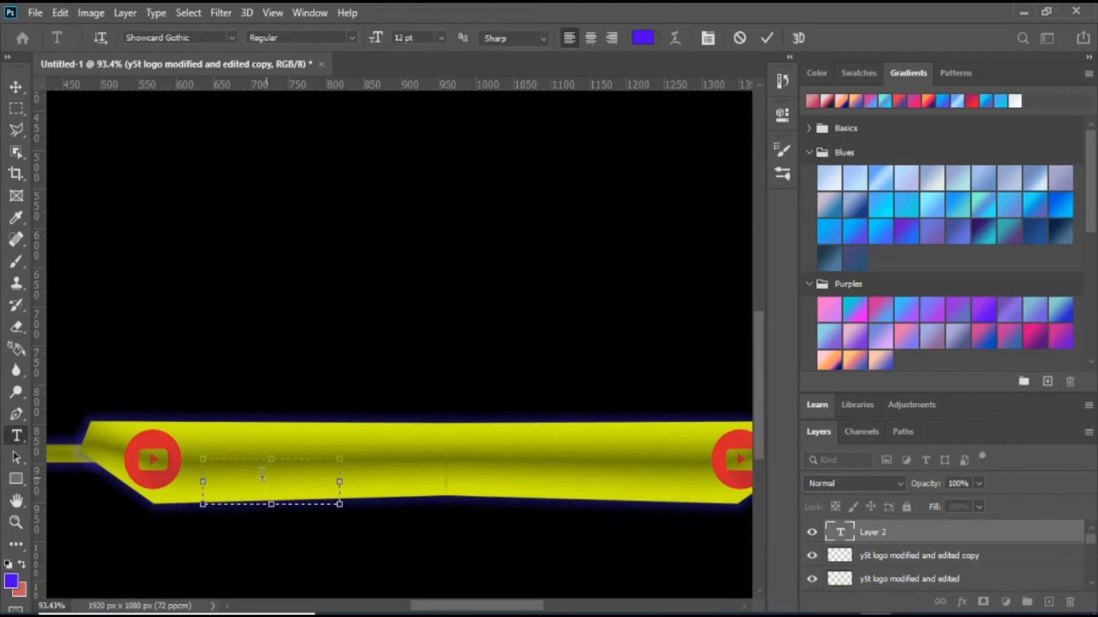
pyautogui.click(642, 37)
pyautogui.click(560, 325)
pyautogui.click(687, 115)
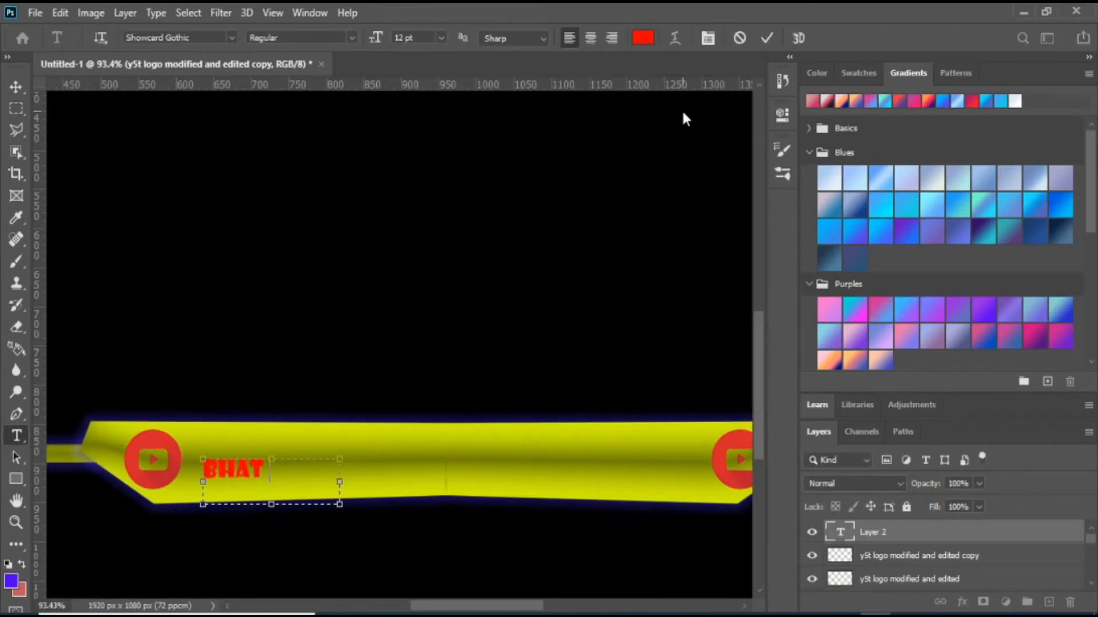
pyautogui.click(766, 38)
# Move the "BHAT'S POWER" text up against the left logo and enlarge it to about 131%
pyautogui.click(16, 87)
pyautogui.click(7, 56)
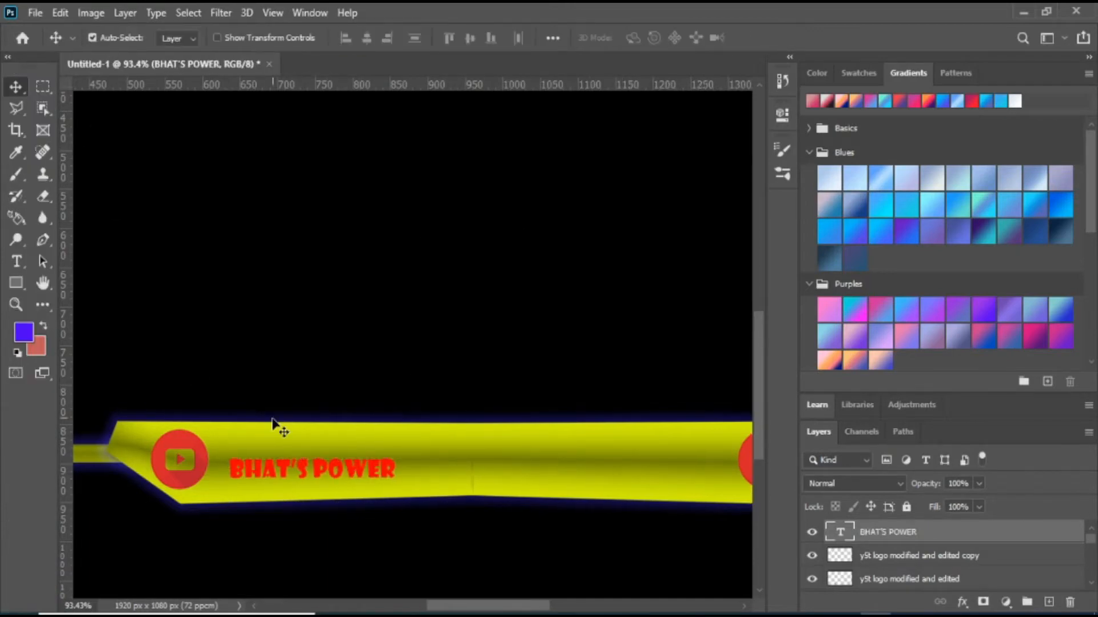
pyautogui.moveTo(337, 460); pyautogui.dragTo(317, 438)
pyautogui.hotkey('ctrl', 't')
pyautogui.moveTo(424, 483); pyautogui.dragTo(497, 497)
pyautogui.moveTo(338, 450); pyautogui.dragTo(338, 455)
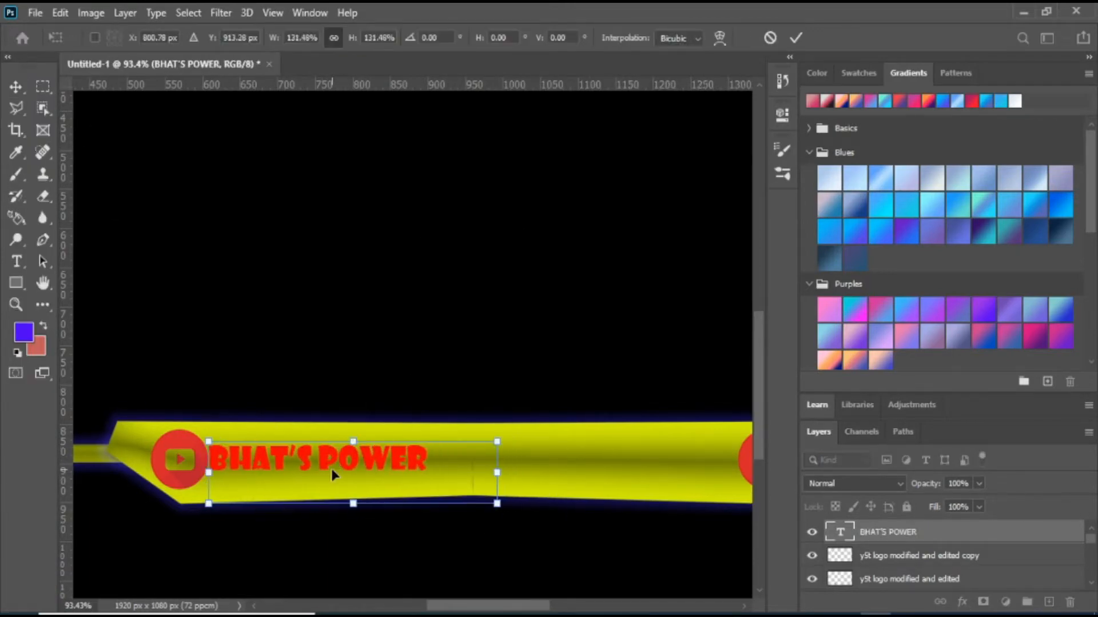
pyautogui.scroll(-4, 334, 476)
pyautogui.click(795, 38)
# Add the red text "BHAT'S GAMING" in 12 pt Showcard Gothic on the right half of the bar
pyautogui.scroll(3, 916, 513)
pyautogui.click(16, 261)
pyautogui.moveTo(451, 494); pyautogui.dragTo(622, 566)
pyautogui.write('B')
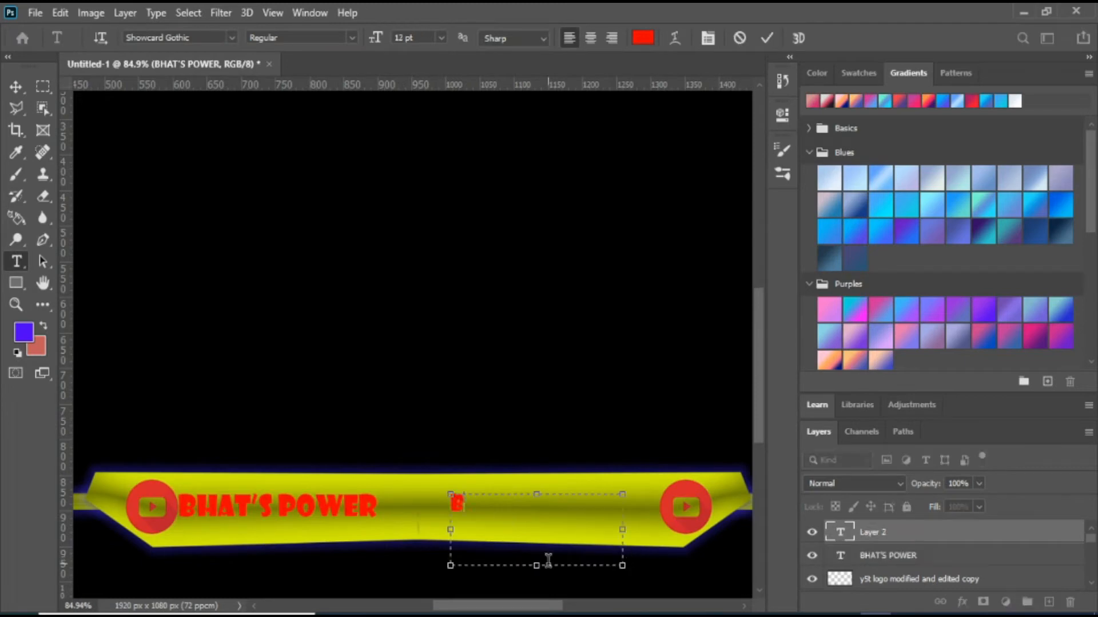
pyautogui.write("HAT'S GAMING")
pyautogui.hotkey('ctrl', 'Return')
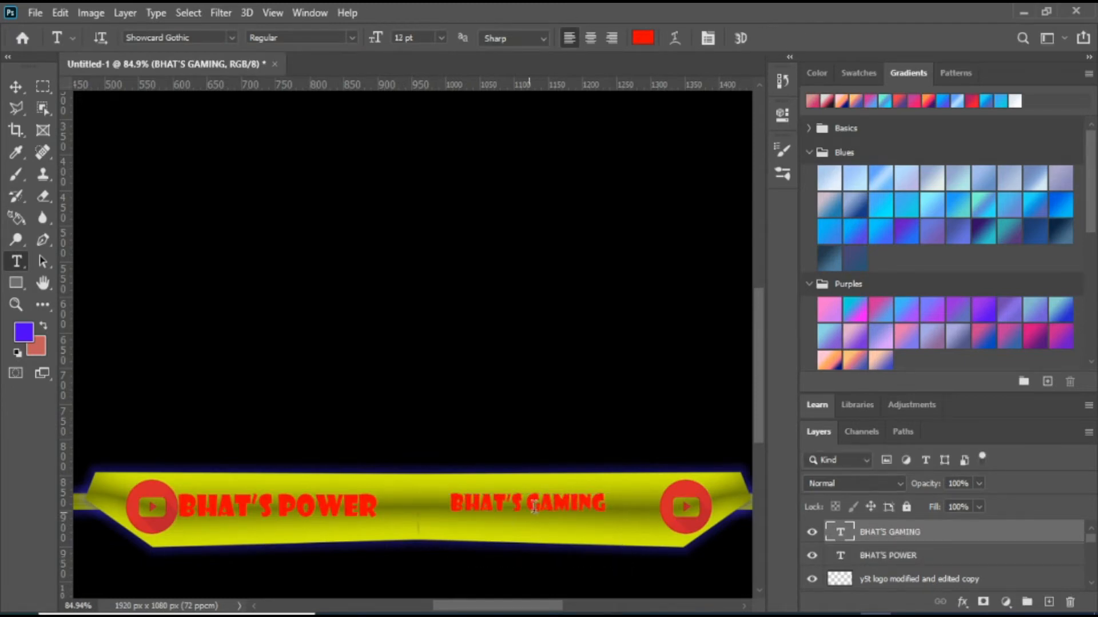
# Enlarge the "BHAT'S GAMING" text to about 132% and fit it against the bar's right logo
pyautogui.click(16, 88)
pyautogui.hotkey('ctrl', 't')
pyautogui.moveTo(622, 564); pyautogui.dragTo(676, 588)
pyautogui.moveTo(588, 515); pyautogui.dragTo(588, 518)
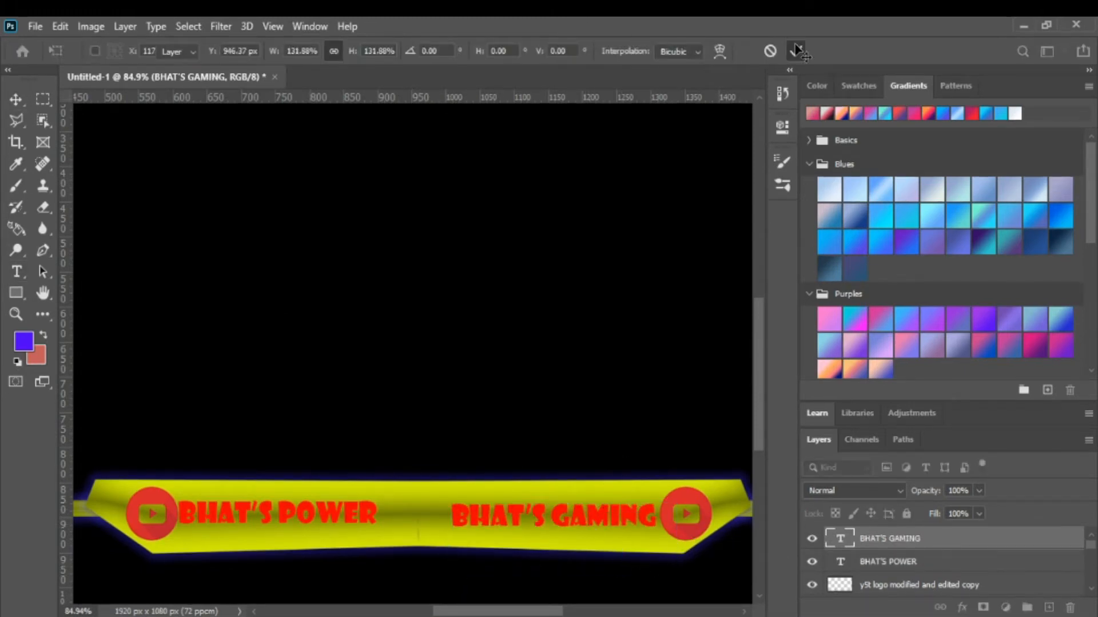
pyautogui.click(796, 51)
# Add a new layer and outline a narrow downward-pointing wedge selection beside "BHAT'S POWER" with the Polygonal Lasso
pyautogui.scroll(5, 433, 414)
pyautogui.press('l')
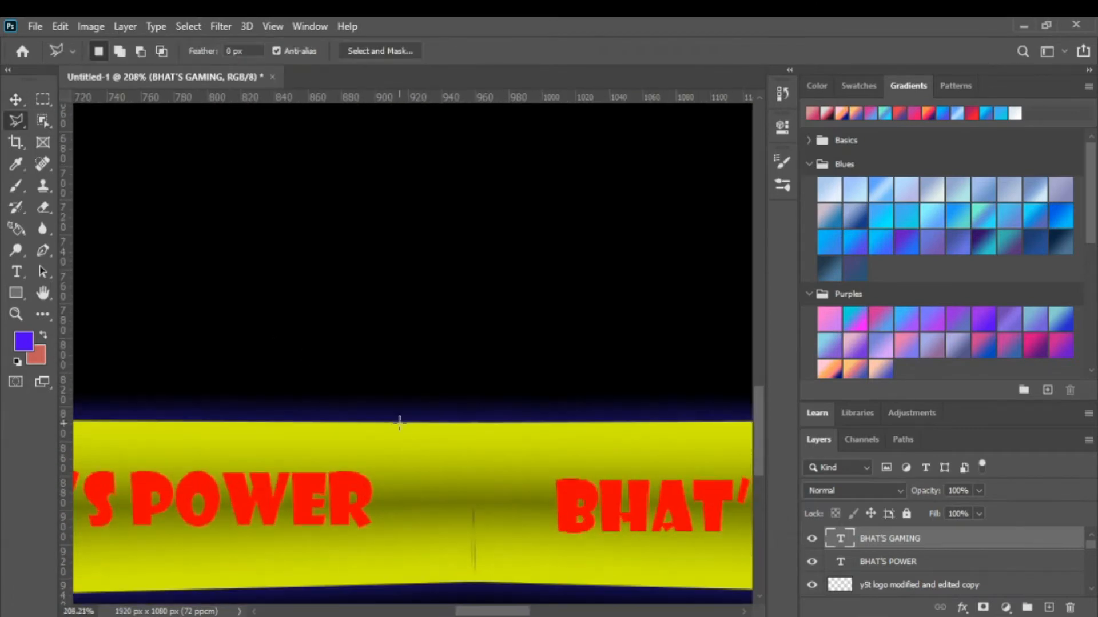
pyautogui.rightClick(405, 437)
pyautogui.click(633, 442)
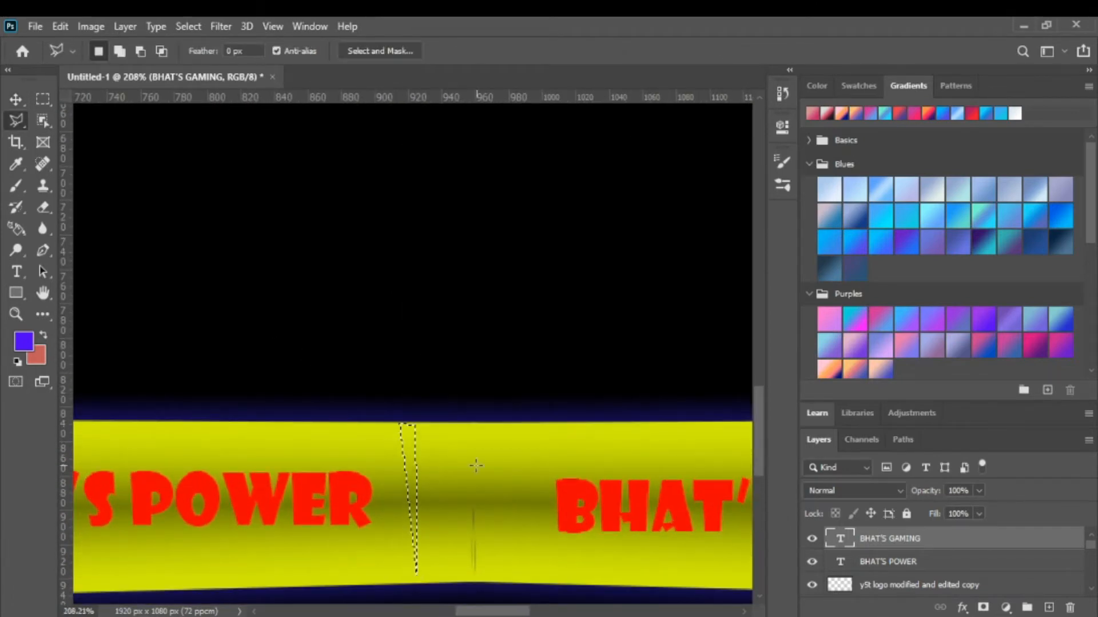
pyautogui.click(1048, 607)
pyautogui.hotkey('ctrl', 'd')
pyautogui.click(419, 424)
pyautogui.click(392, 425)
# Fill the wedge selection with solid red
pyautogui.rightClick(403, 462)
pyautogui.click(422, 364)
pyautogui.click(554, 162)
pyautogui.click(523, 208)
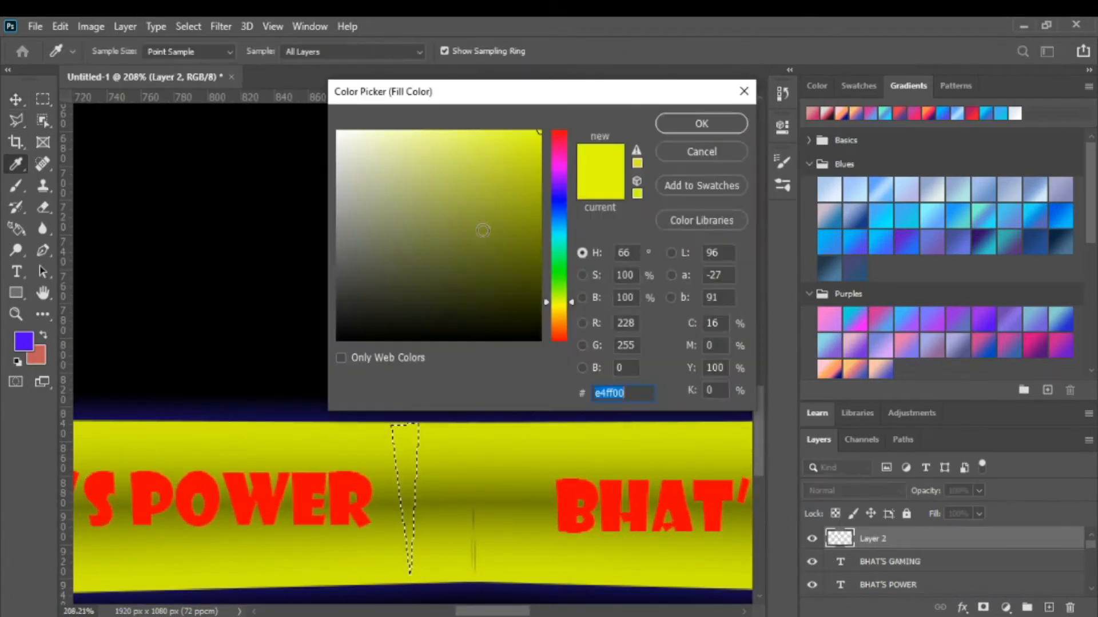
pyautogui.moveTo(558, 301); pyautogui.dragTo(561, 351)
pyautogui.click(700, 124)
pyautogui.click(657, 160)
# Duplicate the red wedge layer, flip the copy horizontally and place it just before "BHAT'S GAMING"
pyautogui.rightClick(877, 543)
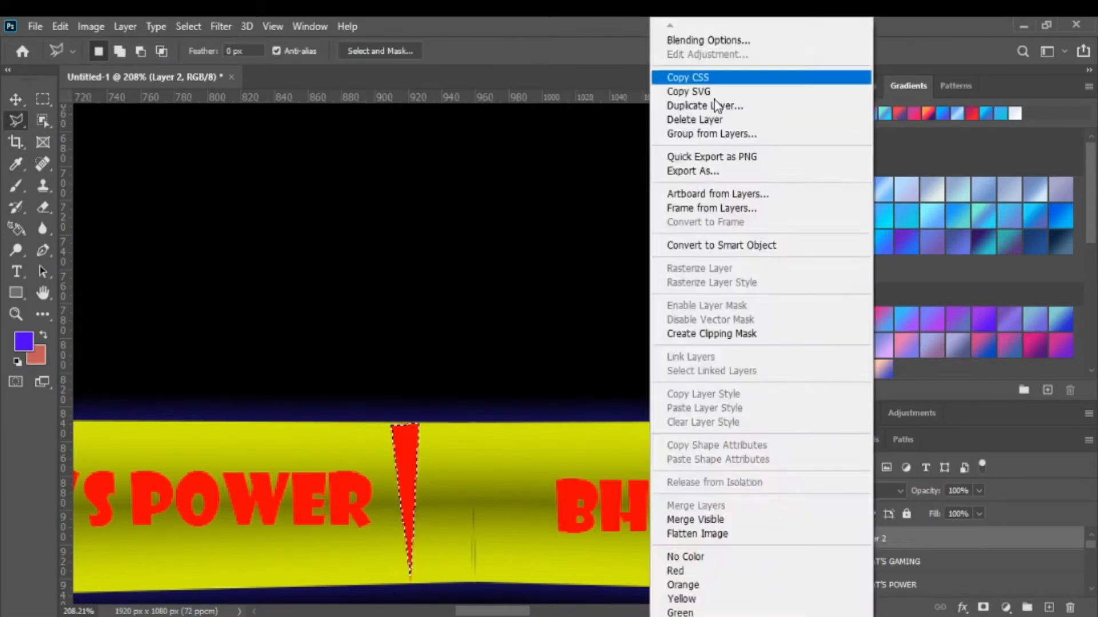
pyautogui.click(715, 105)
pyautogui.click(674, 171)
pyautogui.hotkey('ctrl', 't')
pyautogui.rightClick(407, 467)
pyautogui.click(454, 444)
pyautogui.moveTo(407, 470); pyautogui.dragTo(529, 471)
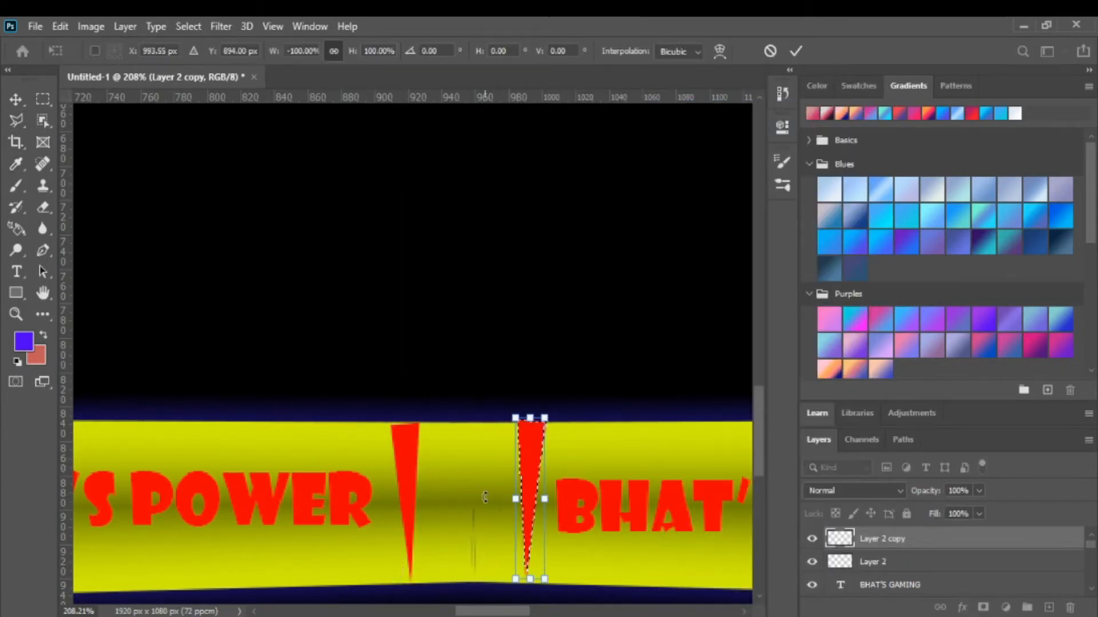
pyautogui.press('Return')
# Nudge the mirrored wedge about 3 px down and 1 px sideways to line it up with the original
pyautogui.scroll(-8, 502, 593)
pyautogui.scroll(8, 416, 474)
pyautogui.press('v')
pyautogui.moveTo(455, 379); pyautogui.dragTo(455, 383)
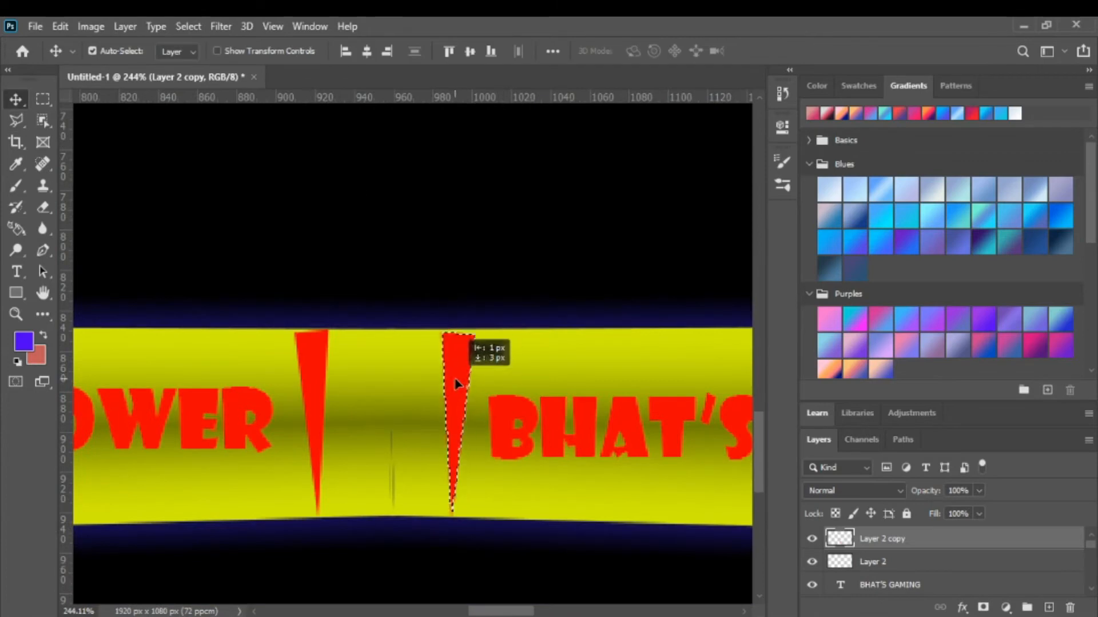
# On a new layer, draw a red-filled triangle along the bar's lower edge between the two wedge tips, and deselect
pyautogui.scroll(3, 319, 522)
pyautogui.press('l')
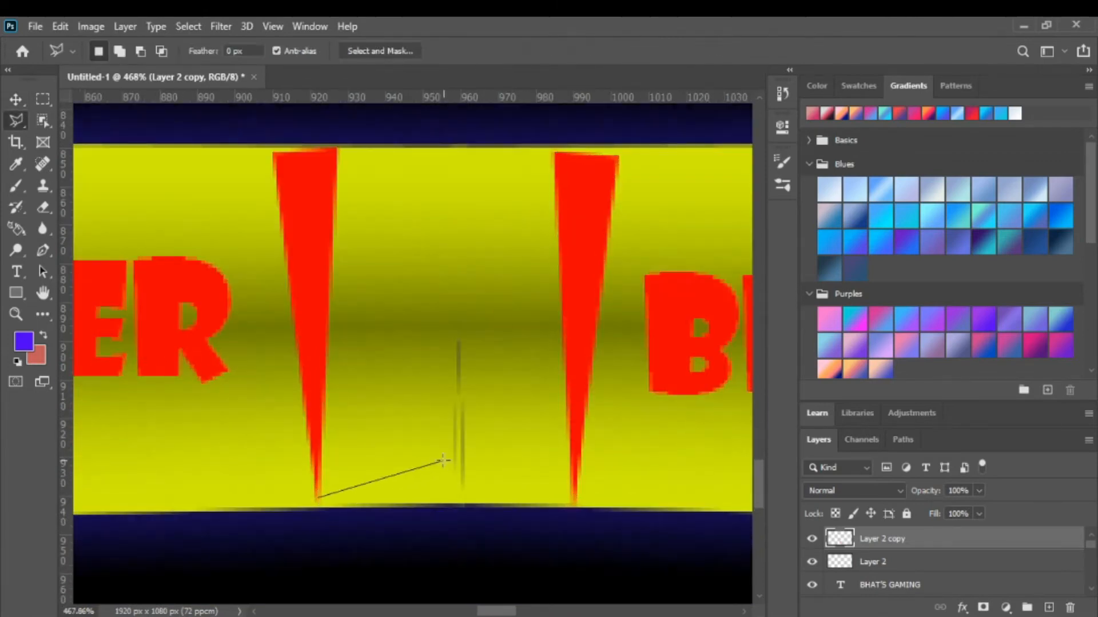
pyautogui.click(1048, 608)
pyautogui.click(315, 503)
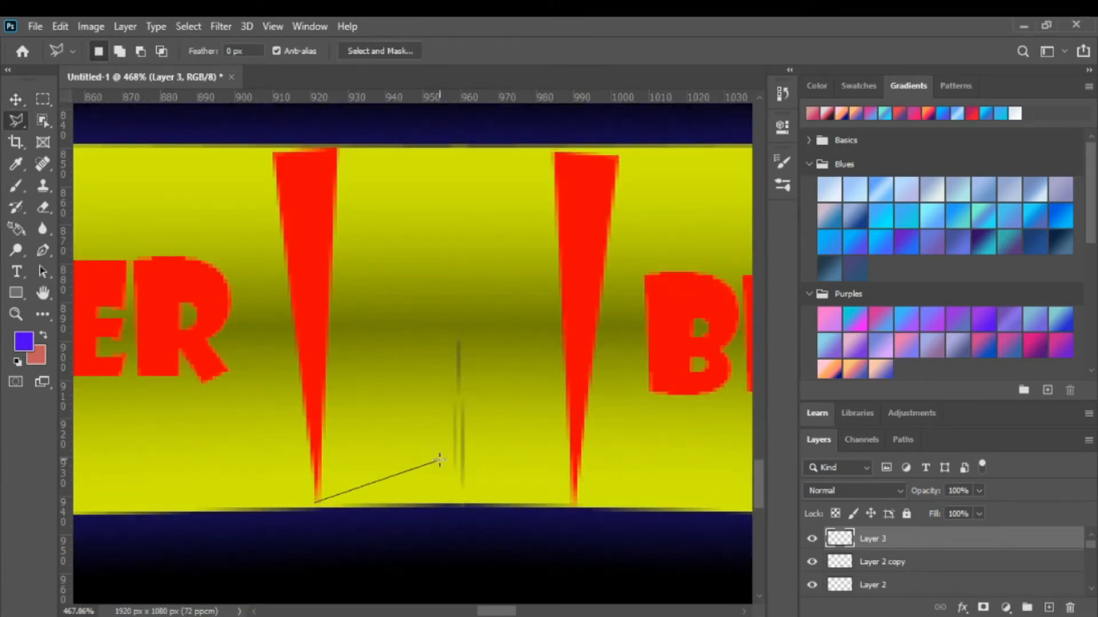
pyautogui.click(313, 504)
pyautogui.rightClick(422, 506)
pyautogui.click(451, 398)
pyautogui.click(649, 164)
pyautogui.scroll(-8, 530, 341)
pyautogui.click(43, 98)
pyautogui.click(691, 531)
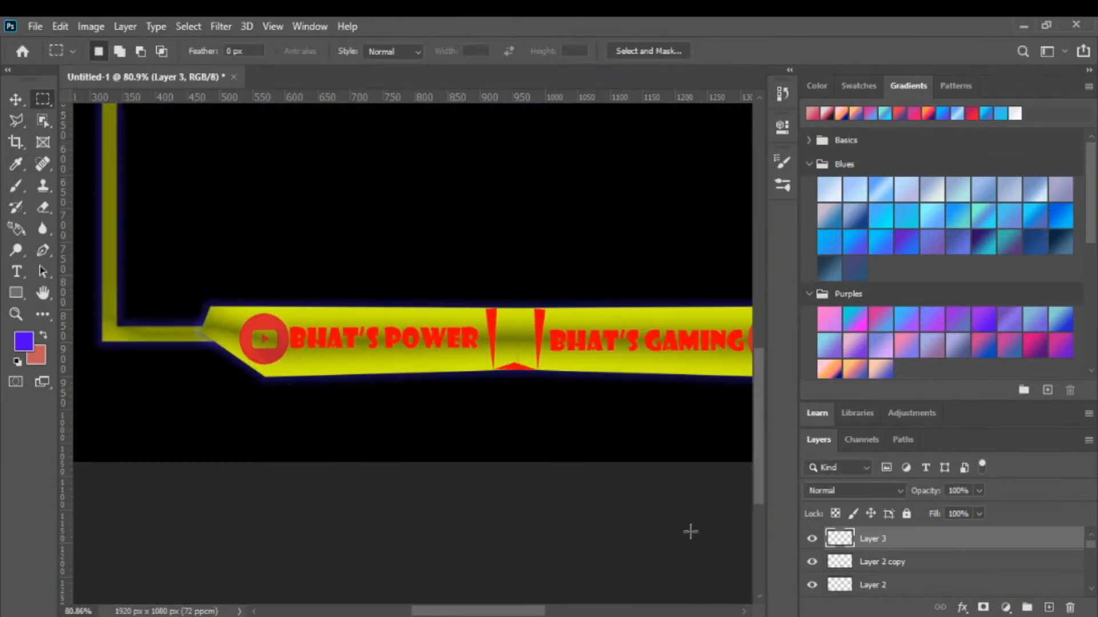
# Place the hooded mascot image PicsArt_05-09-05.19.18 from the image folder into the document
pyautogui.scroll(-2, 344, 500)
pyautogui.scroll(3, 345, 500)
pyautogui.hotkey('alt', 'Tab')
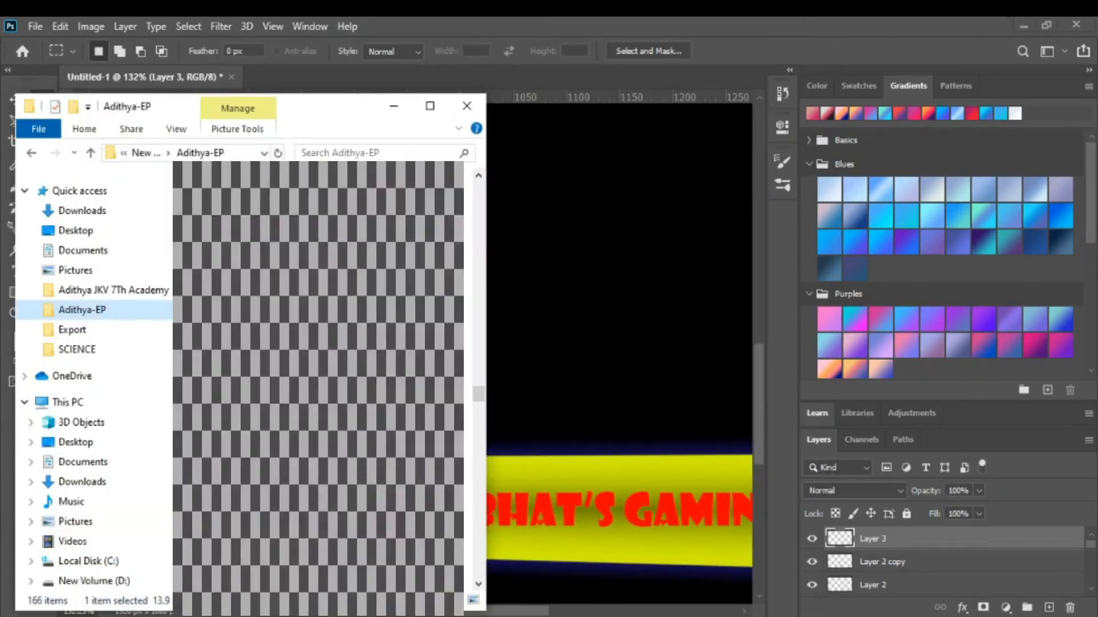
pyautogui.moveTo(466, 401); pyautogui.dragTo(539, 421)
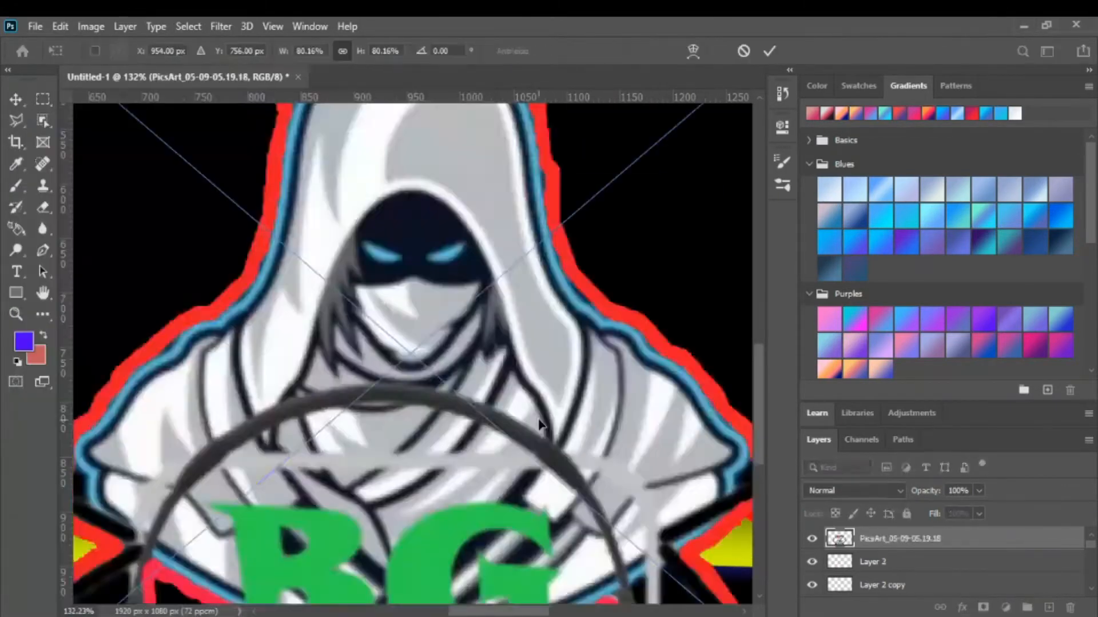
# Shrink the mascot image and position it at the bar's centre between the two red wedges
pyautogui.scroll(-8, 539, 422)
pyautogui.moveTo(595, 573); pyautogui.dragTo(315, 333)
pyautogui.scroll(3, 360, 374)
pyautogui.moveTo(264, 251); pyautogui.dragTo(424, 368)
pyautogui.moveTo(453, 431); pyautogui.dragTo(401, 387)
pyautogui.scroll(4, 423, 520)
pyautogui.moveTo(356, 274); pyautogui.dragTo(482, 509)
pyautogui.click(769, 51)
# Add a new layer and outline an angular corner-bracket selection in the frame's inner top-left corner
pyautogui.scroll(-5, 400, 446)
pyautogui.scroll(1, 123, 153)
pyautogui.scroll(5, 123, 152)
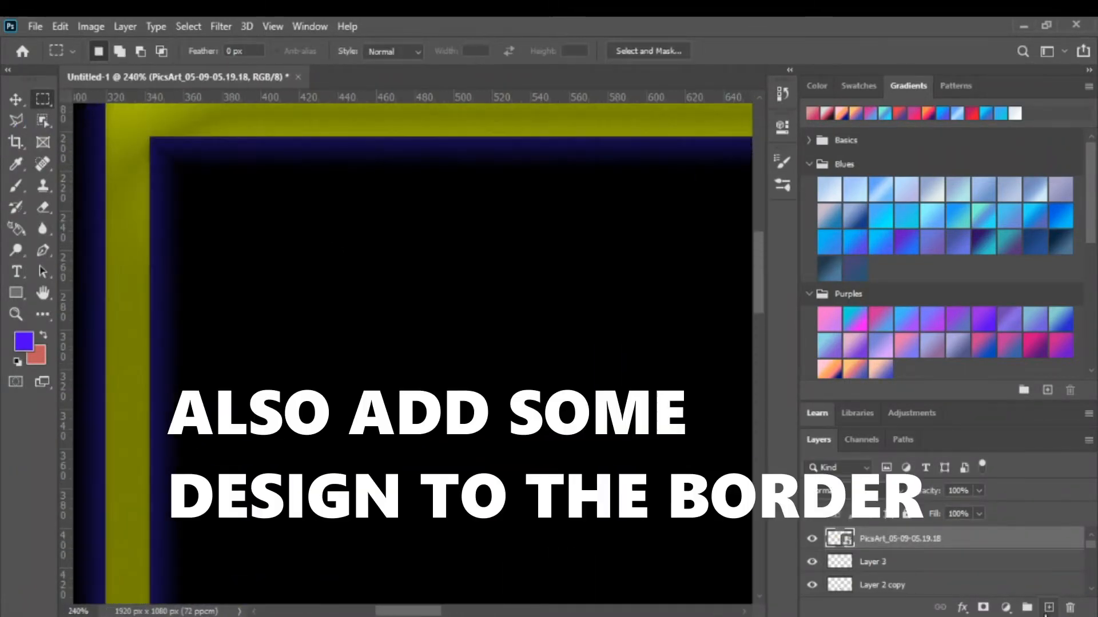
pyautogui.hotkey('ctrl', 'shift', 'alt', 'n')
pyautogui.press('l')
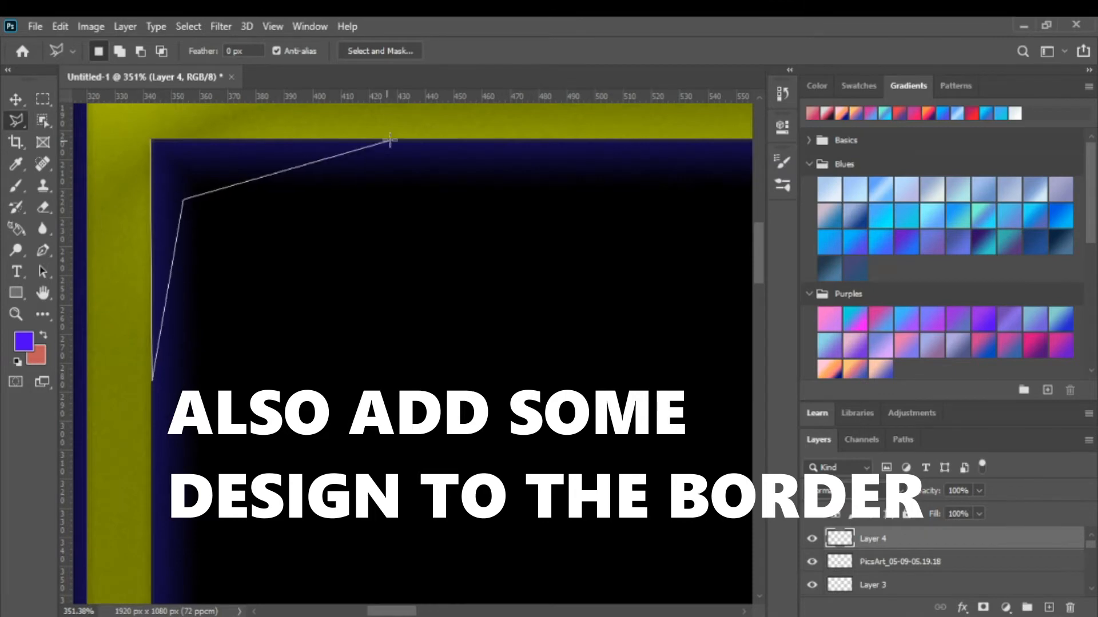
pyautogui.click(152, 140)
# Fill the corner-bracket selection with a solid color
pyautogui.rightClick(165, 170)
pyautogui.click(211, 370)
pyautogui.click(558, 165)
pyautogui.click(703, 125)
pyautogui.click(579, 214)
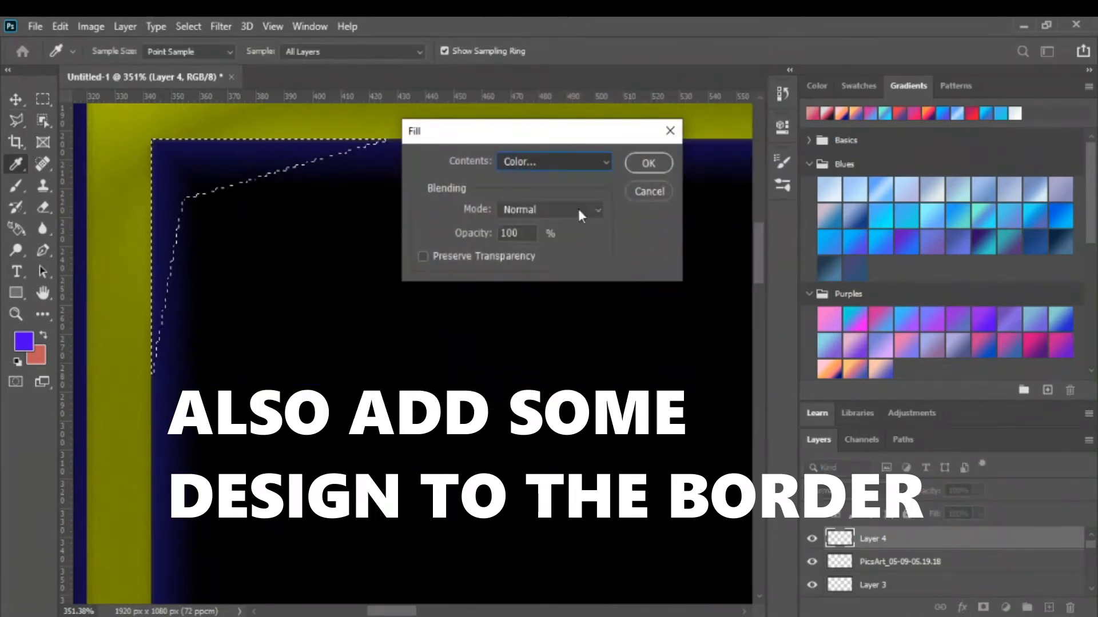
pyautogui.click(703, 125)
pyautogui.click(647, 163)
# Apply a light blue gradient from the Blues set to the corner bracket and merge it into the bracket's layer
pyautogui.click(880, 216)
pyautogui.click(881, 189)
pyautogui.scroll(-8, 488, 348)
pyautogui.scroll(3, 488, 348)
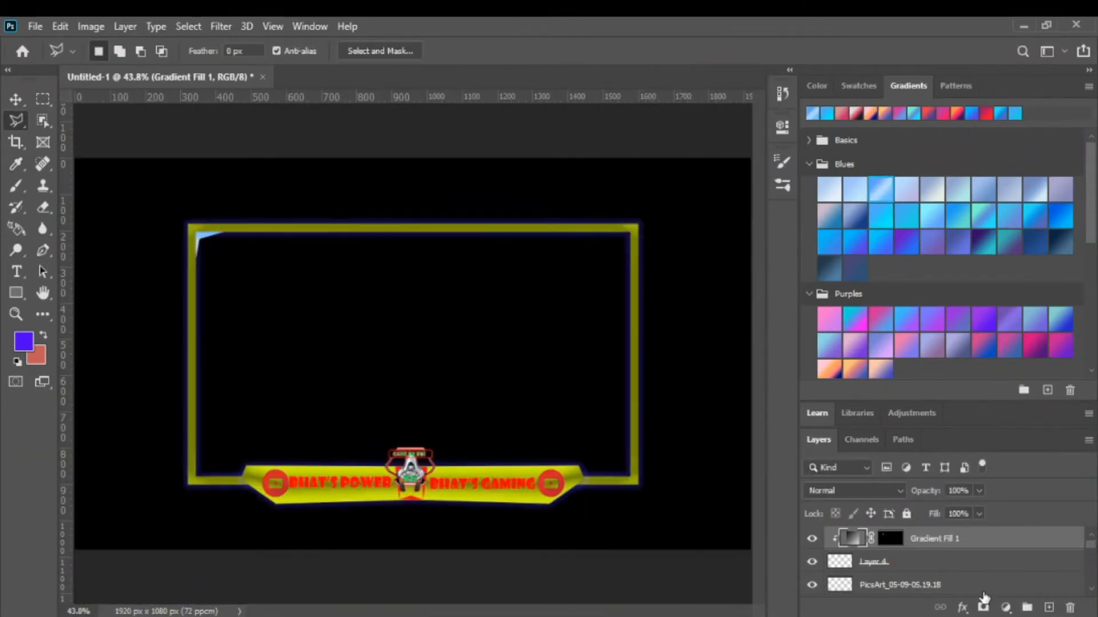
pyautogui.rightClick(990, 540)
pyautogui.click(775, 517)
# Duplicate the corner bracket, flip the copy horizontally and fit it into the frame's inner top-right corner
pyautogui.rightClick(916, 539)
pyautogui.click(729, 94)
pyautogui.click(675, 191)
pyautogui.hotkey('ctrl', 't')
pyautogui.rightClick(200, 239)
pyautogui.click(240, 518)
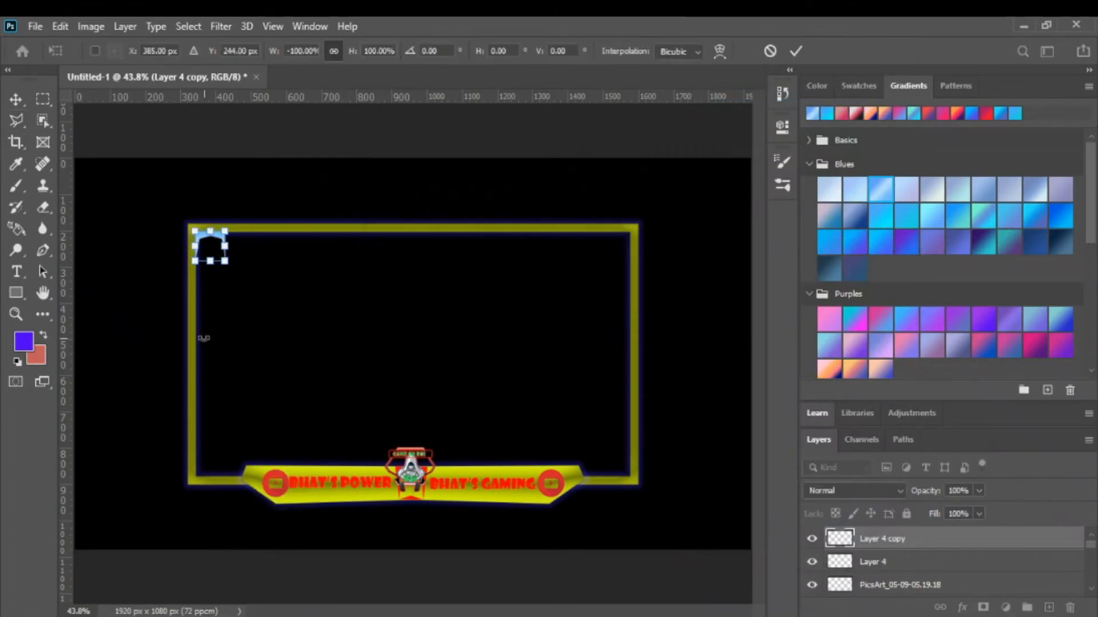
pyautogui.scroll(4, 224, 299)
pyautogui.moveTo(222, 207); pyautogui.dragTo(693, 194)
pyautogui.scroll(17, 707, 210)
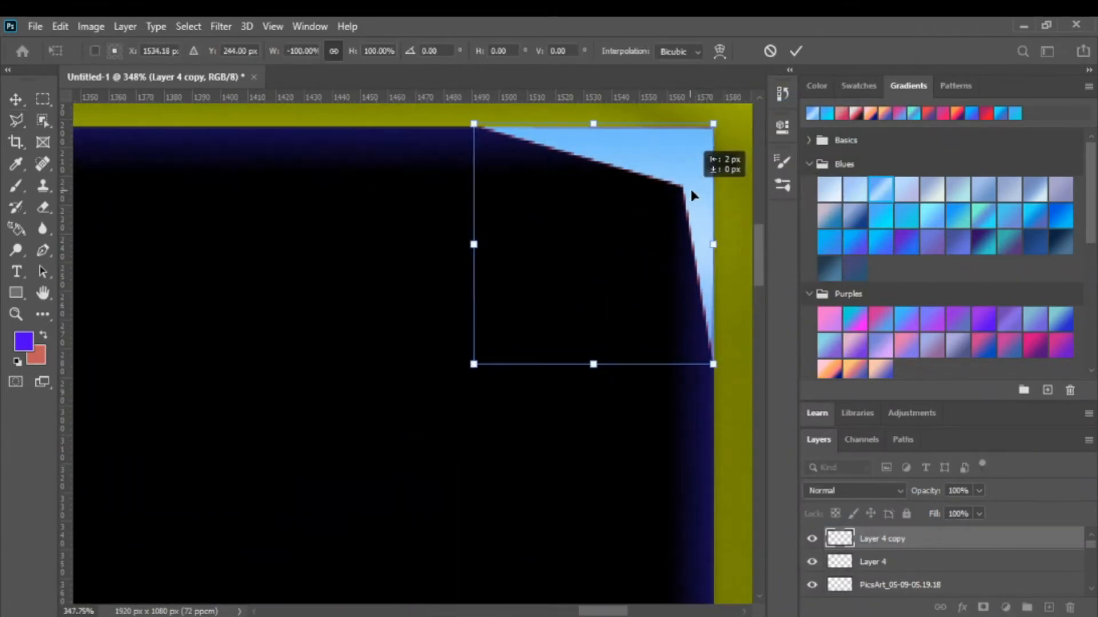
pyautogui.press('Return')
# Merge the two corner brackets into one layer and duplicate that layer
pyautogui.scroll(-20, 537, 326)
pyautogui.rightClick(950, 539)
pyautogui.click(765, 506)
pyautogui.rightClick(947, 539)
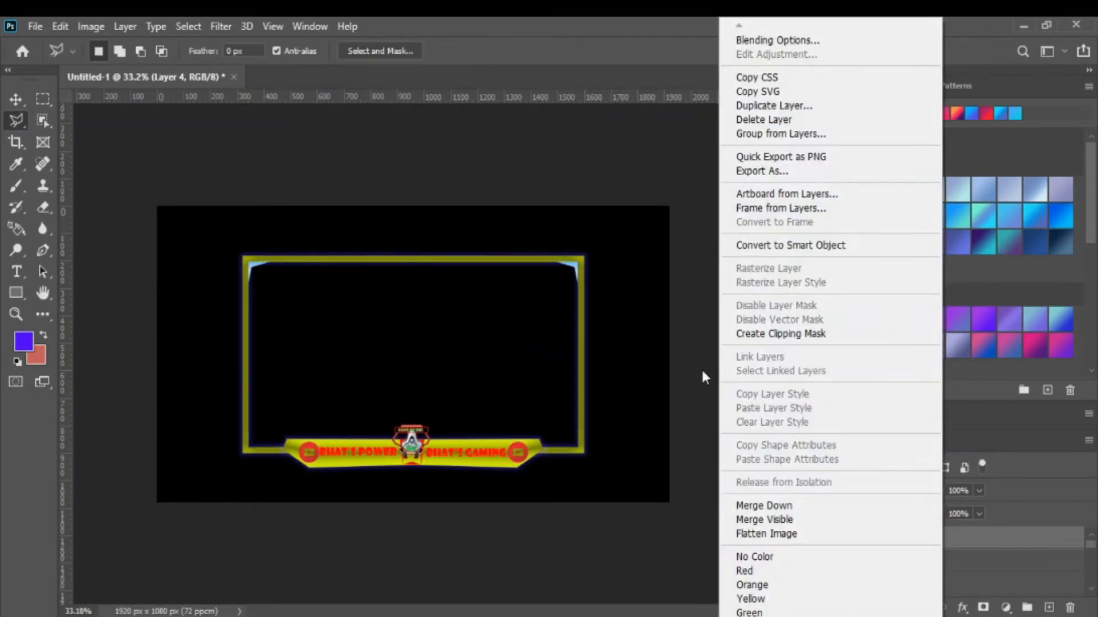
pyautogui.click(629, 357)
pyautogui.hotkey('ctrl', 't')
pyautogui.rightClick(525, 275)
pyautogui.rightClick(941, 538)
pyautogui.click(771, 105)
pyautogui.click(681, 174)
# Flip the duplicated brackets vertically and move them down to the frame's lower inner corners
pyautogui.rightClick(909, 538)
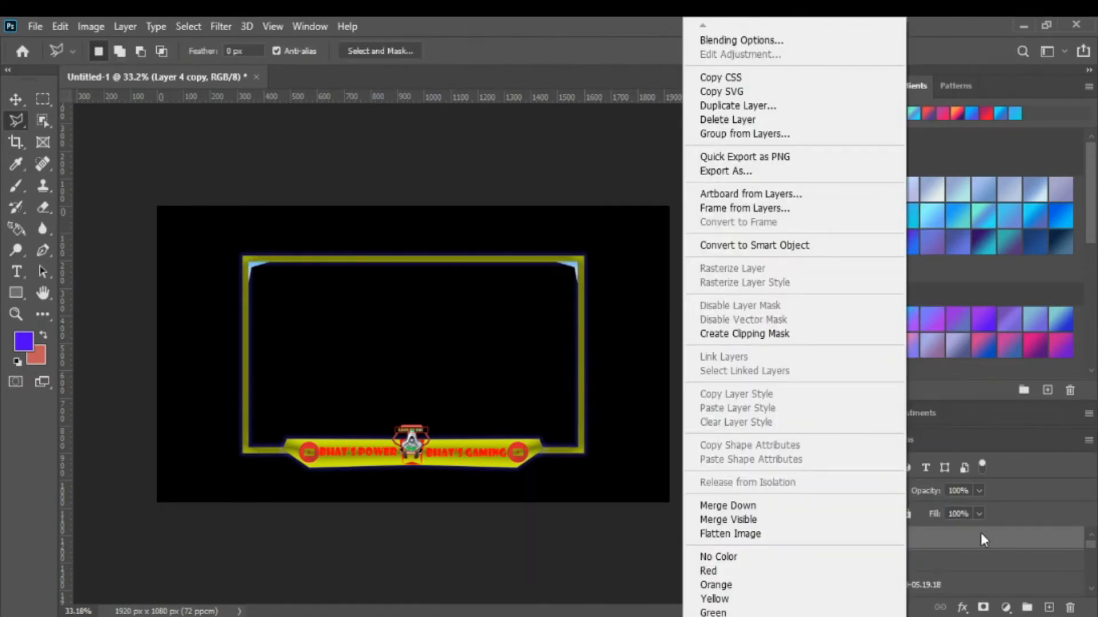
pyautogui.click(658, 343)
pyautogui.hotkey('ctrl', 't')
pyautogui.rightClick(516, 273)
pyautogui.click(599, 567)
pyautogui.moveTo(460, 278); pyautogui.dragTo(469, 440)
pyautogui.scroll(17, 577, 448)
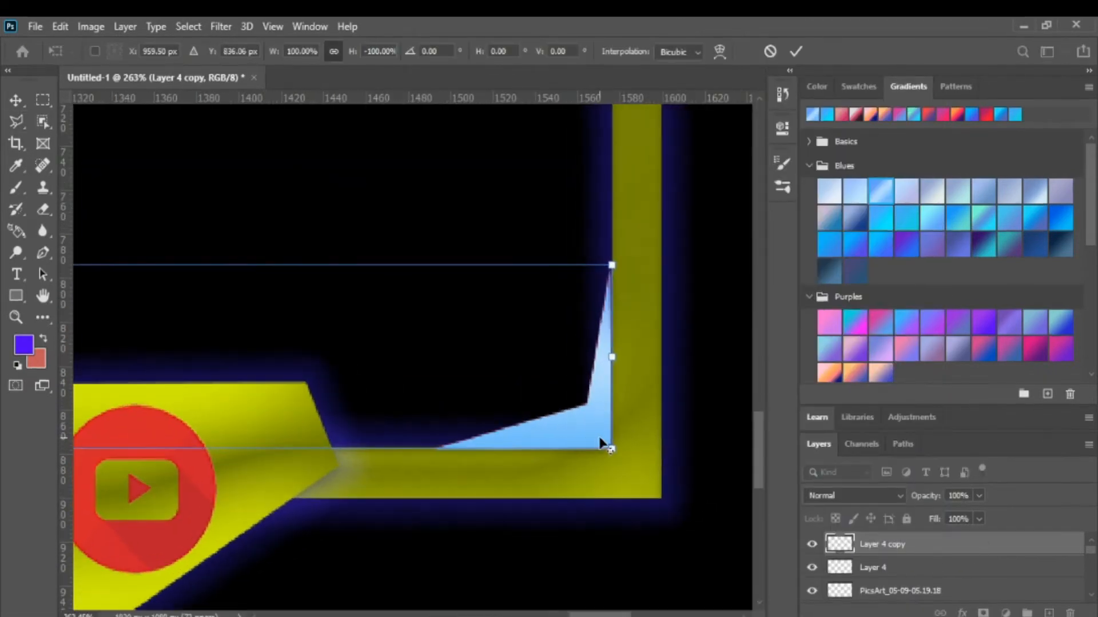
# Fine-tune the flipped brackets so they align with the frame's lower inner corners and apply the transformation
pyautogui.moveTo(584, 426)
pyautogui.mouseDown()
pyautogui.moveTo(561, 430)
pyautogui.moveTo(583, 420)
pyautogui.mouseUp()
pyautogui.scroll(-17, 582, 418)
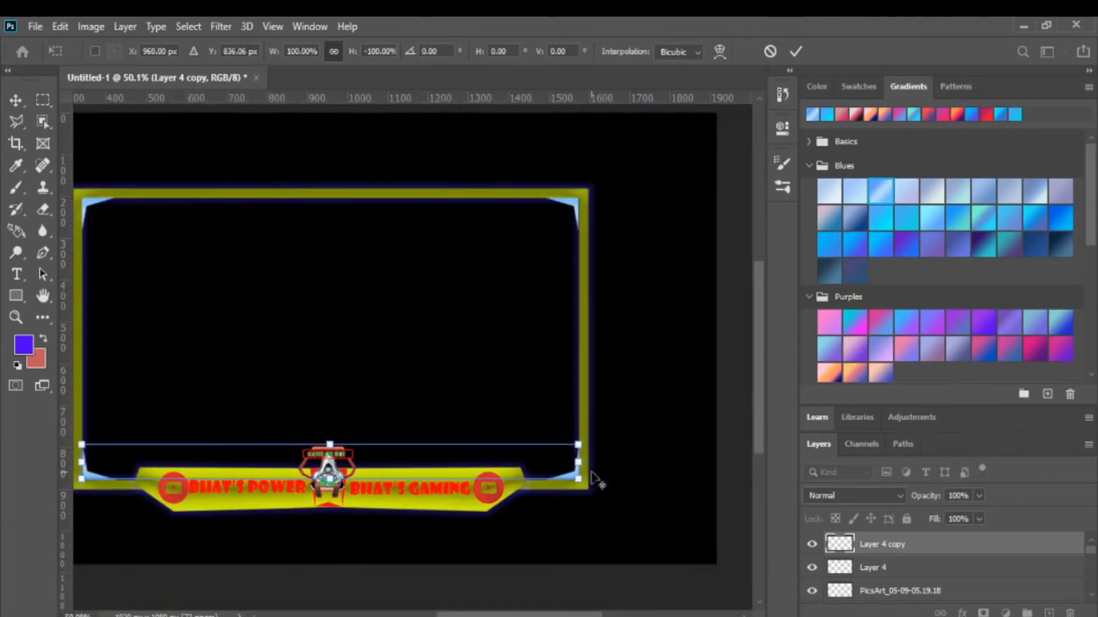
pyautogui.scroll(13, 191, 436)
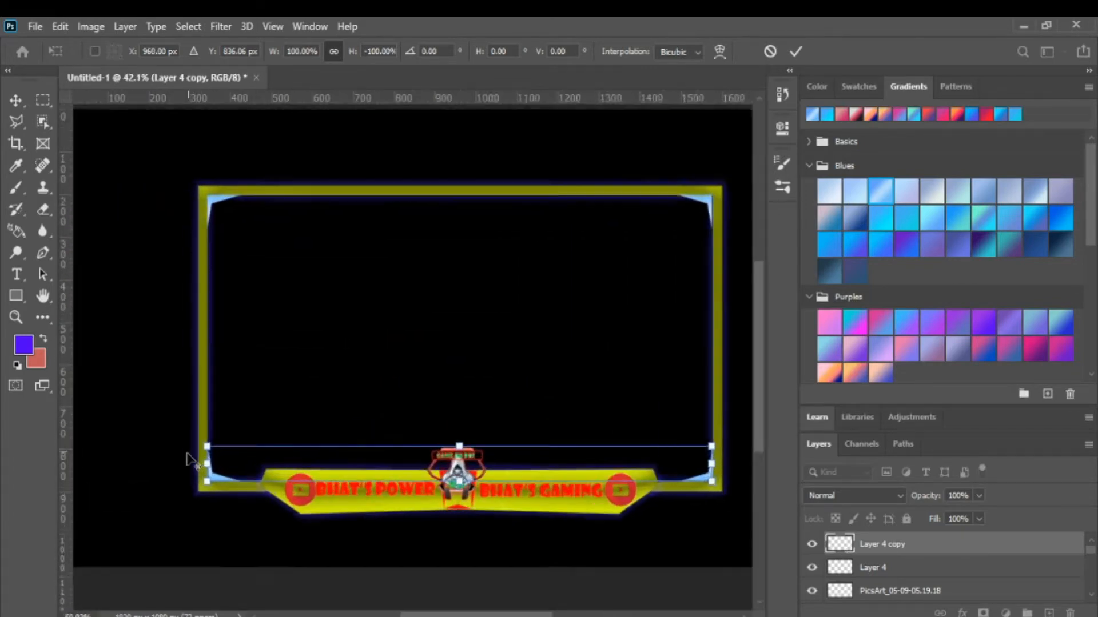
pyautogui.scroll(2, 233, 489)
pyautogui.scroll(-5, 264, 522)
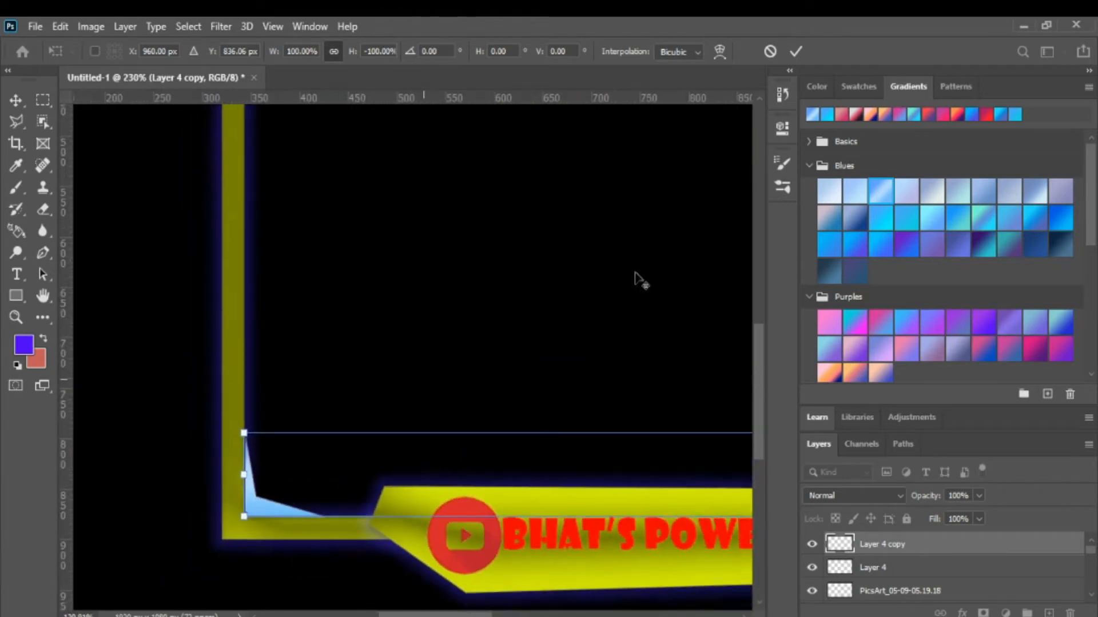
pyautogui.click(796, 53)
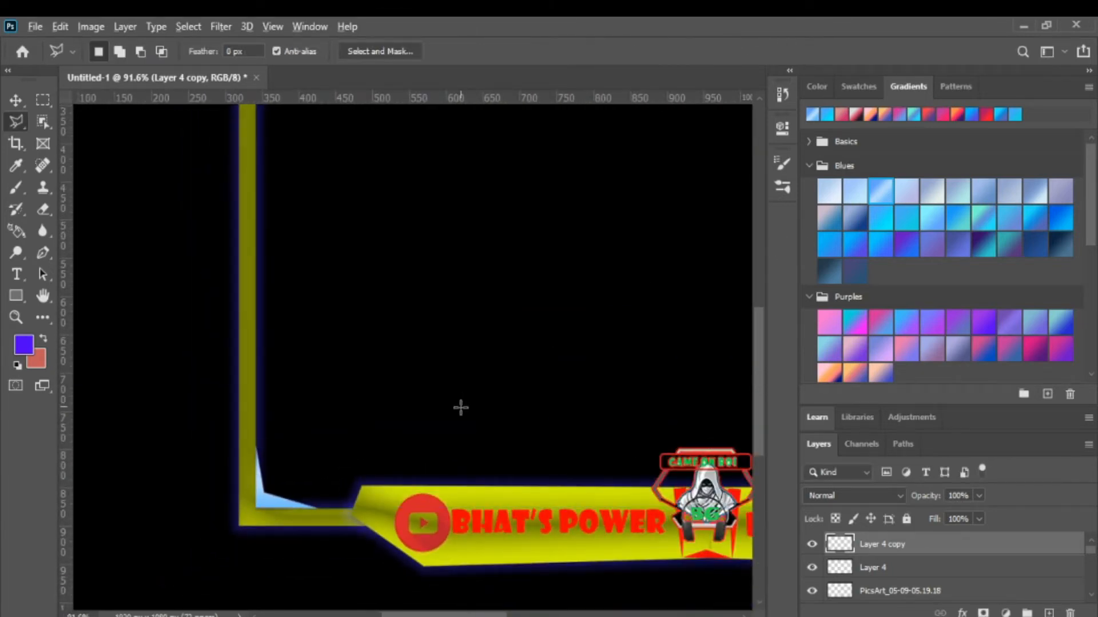
pyautogui.scroll(-6, 458, 407)
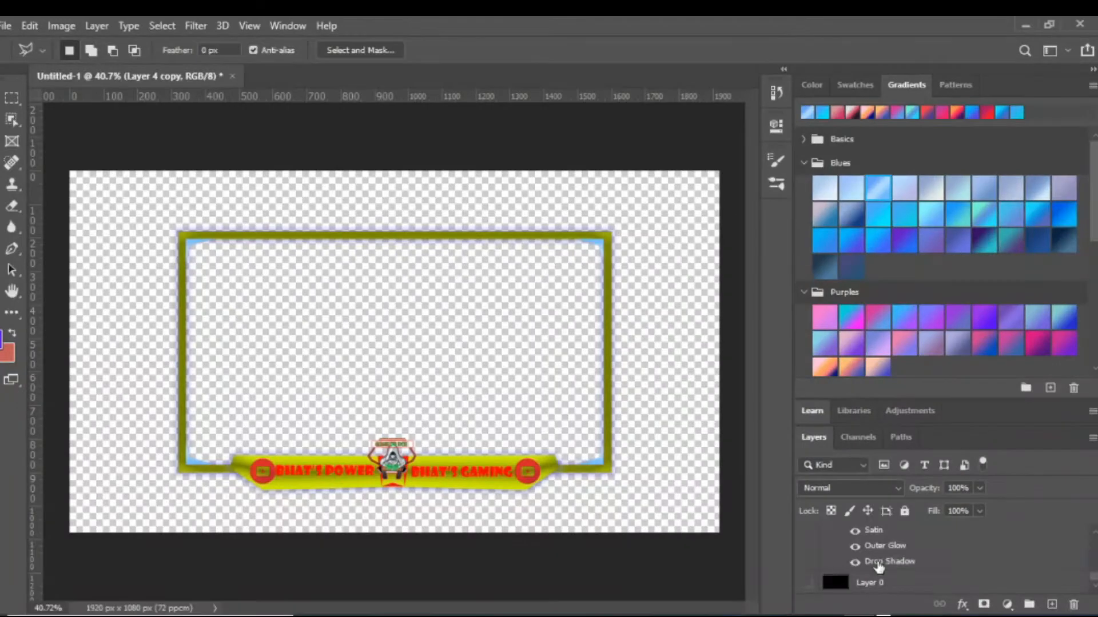
# Hide the mascot, channel-name text and YouTube logo layers, keeping the frame and bar visible
pyautogui.scroll(-3, 833, 553)
pyautogui.scroll(4, 833, 553)
pyautogui.click(808, 544)
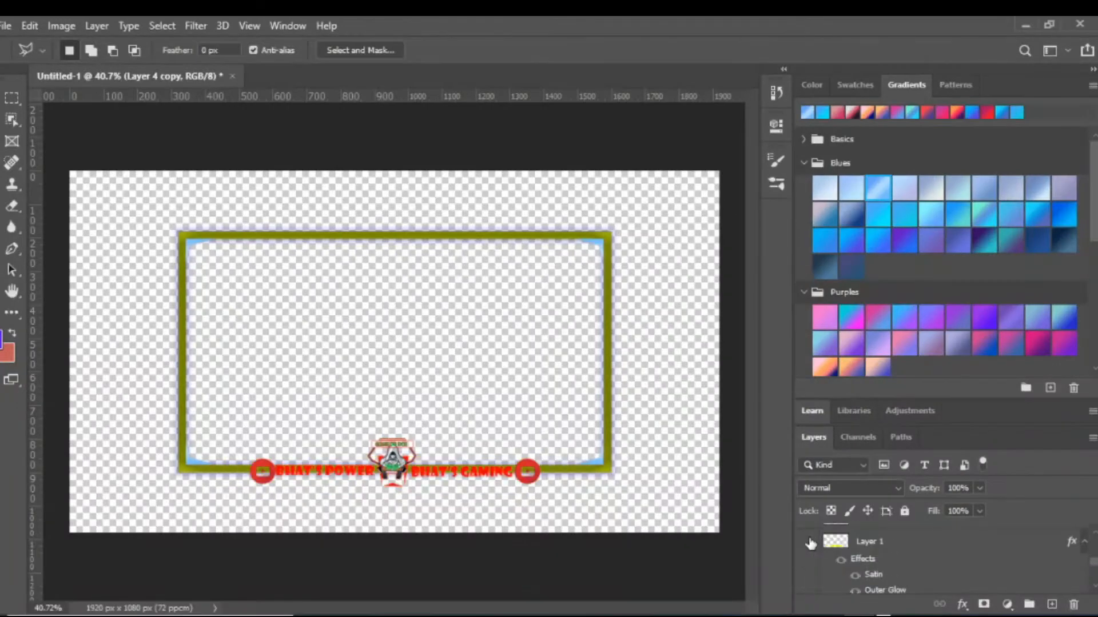
pyautogui.click(809, 544)
pyautogui.scroll(1, 806, 547)
pyautogui.click(806, 547)
pyautogui.scroll(1, 806, 547)
pyautogui.click(806, 547)
pyautogui.scroll(1, 806, 548)
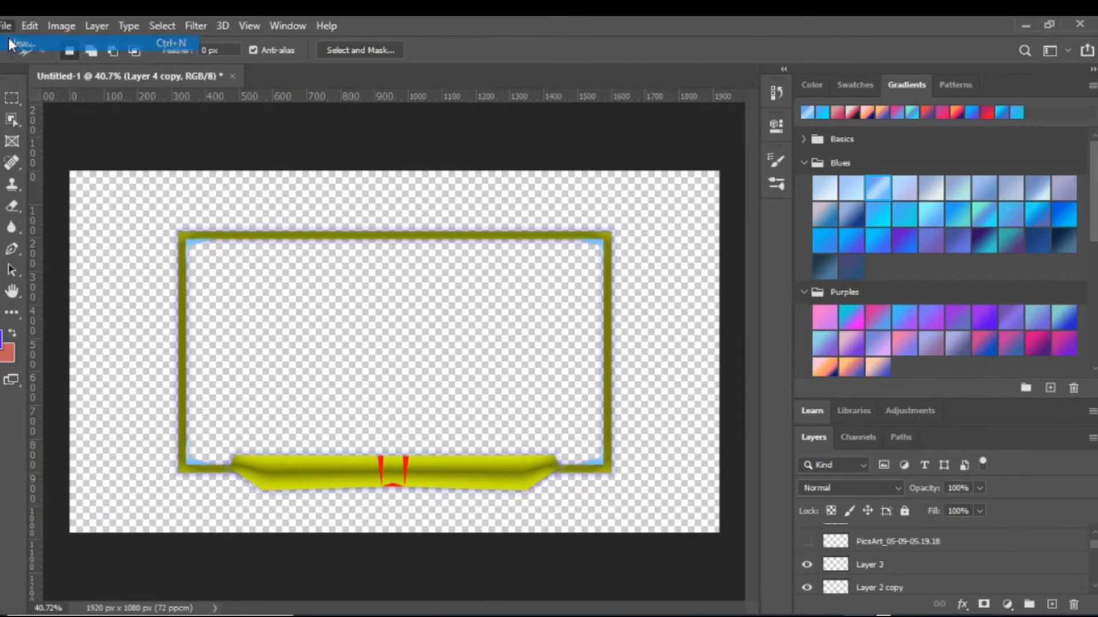
# Quick-export the visible frame and bar as a PNG named "FACECA"
pyautogui.hotkey('ctrl', 'n')
pyautogui.click(973, 29)
pyautogui.click(6, 26)
pyautogui.moveTo(34, 264)
pyautogui.click(252, 269)
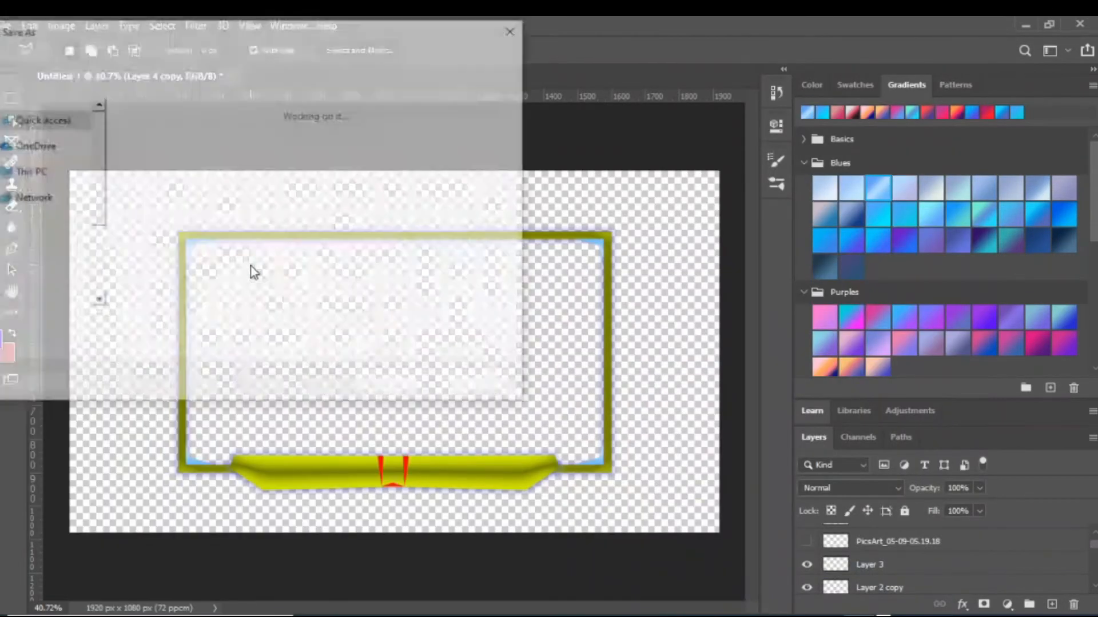
pyautogui.click(166, 321)
pyautogui.press('BackSpace')
pyautogui.press('BackSpace')
pyautogui.press('BackSpace')
pyautogui.press('BackSpace')
pyautogui.press('BackSpace')
pyautogui.press('BackSpace')
pyautogui.press('BackSpace')
pyautogui.press('BackSpace')
pyautogui.press('BackSpace')
pyautogui.press('BackSpace')
pyautogui.write('FACECA')
pyautogui.press('Return')
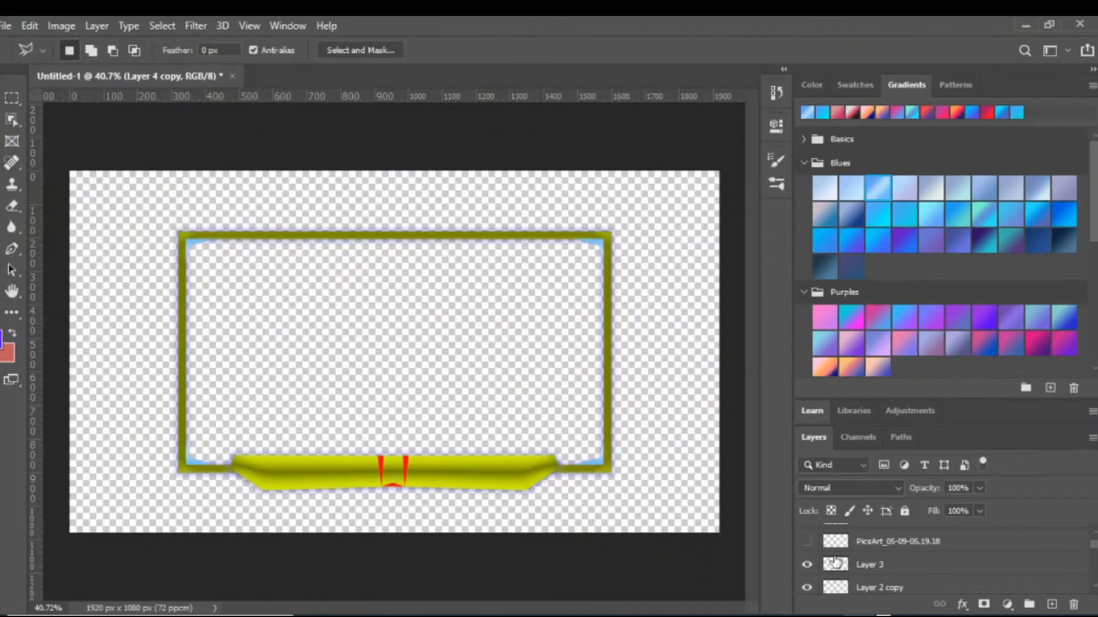
# Show the mascot image layer and hide the rectangular frame layer
pyautogui.click(806, 542)
pyautogui.scroll(1, 808, 543)
pyautogui.scroll(-1, 812, 566)
pyautogui.scroll(2, 833, 562)
pyautogui.scroll(-4, 840, 559)
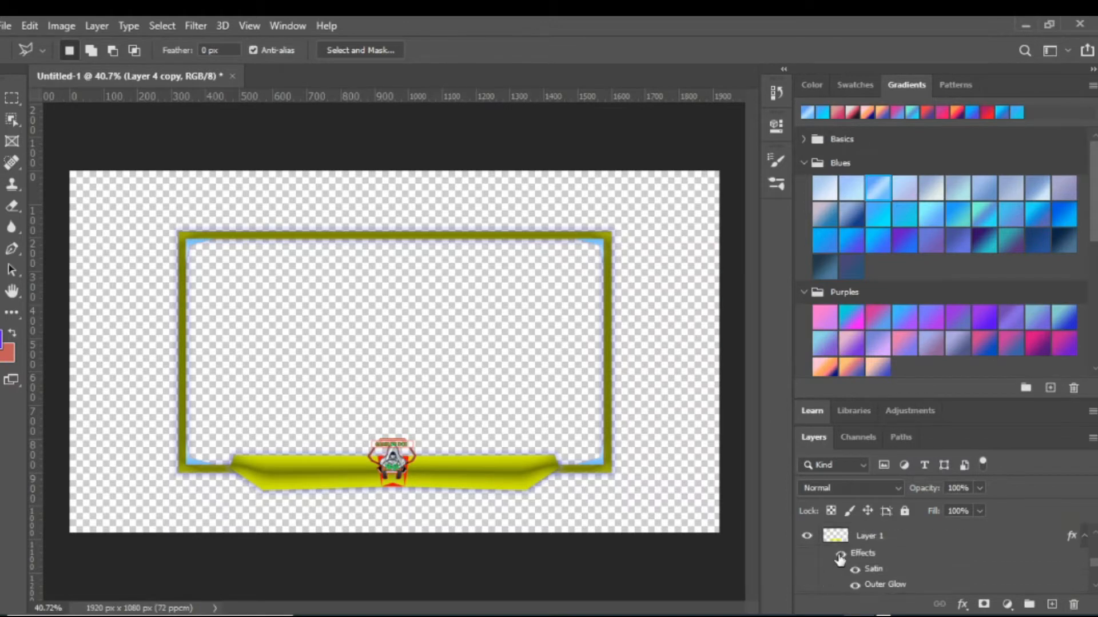
pyautogui.scroll(-2, 824, 561)
pyautogui.click(807, 560)
pyautogui.scroll(6, 808, 550)
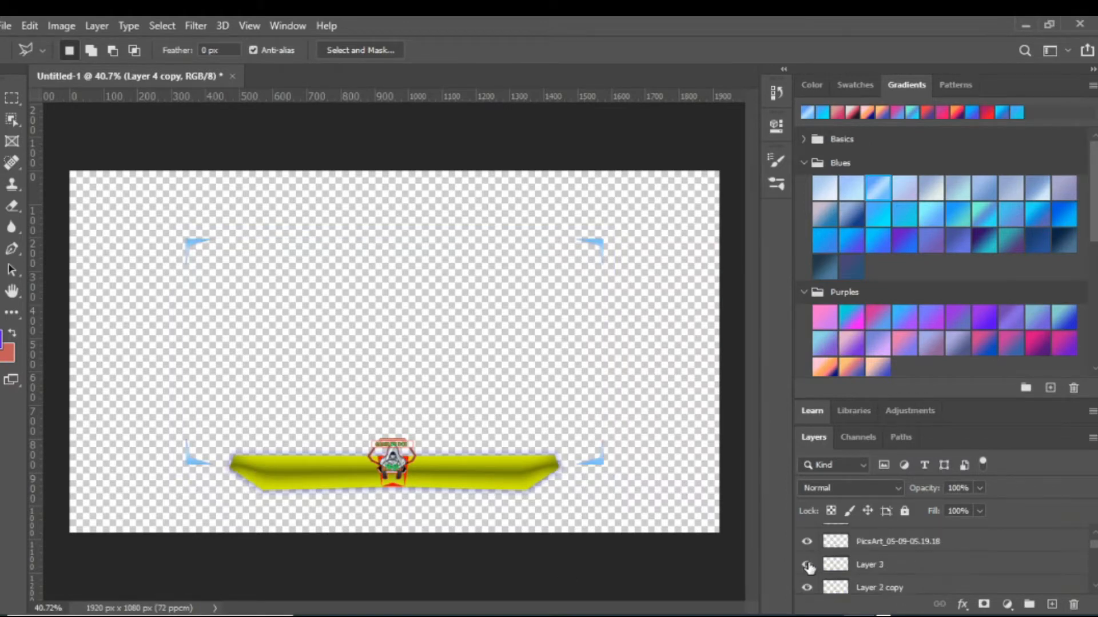
pyautogui.scroll(1, 808, 565)
pyautogui.scroll(-5, 818, 566)
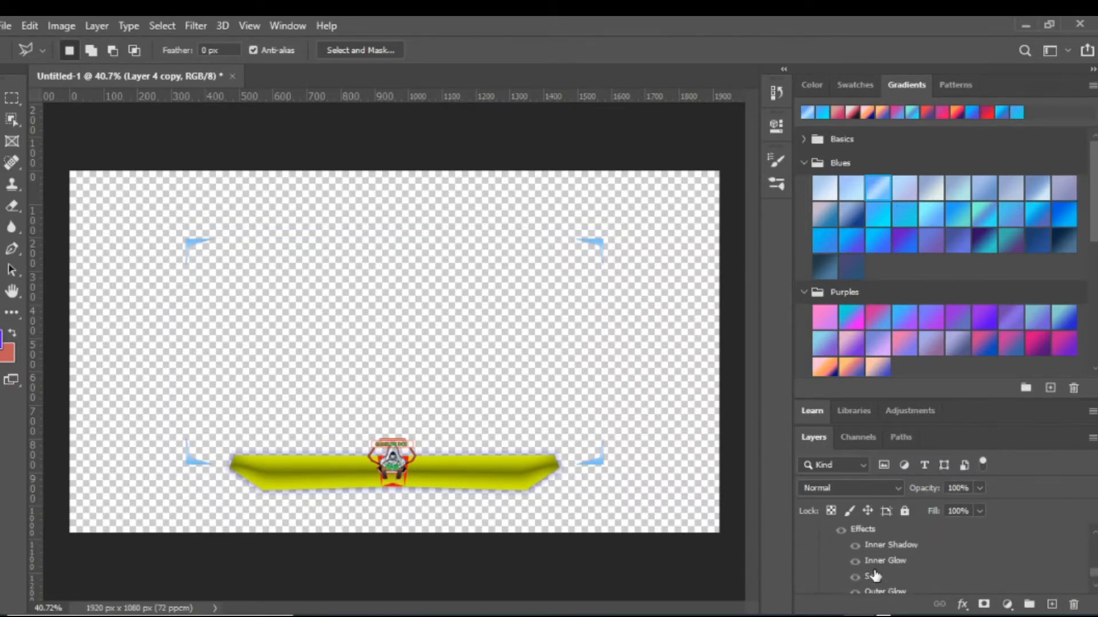
# Hide the bar, wedge, triangle, mascot and corner-bracket layers so only the YouTube logos stay visible
pyautogui.scroll(3, 840, 569)
pyautogui.click(806, 584)
pyautogui.scroll(2, 807, 572)
pyautogui.click(807, 565)
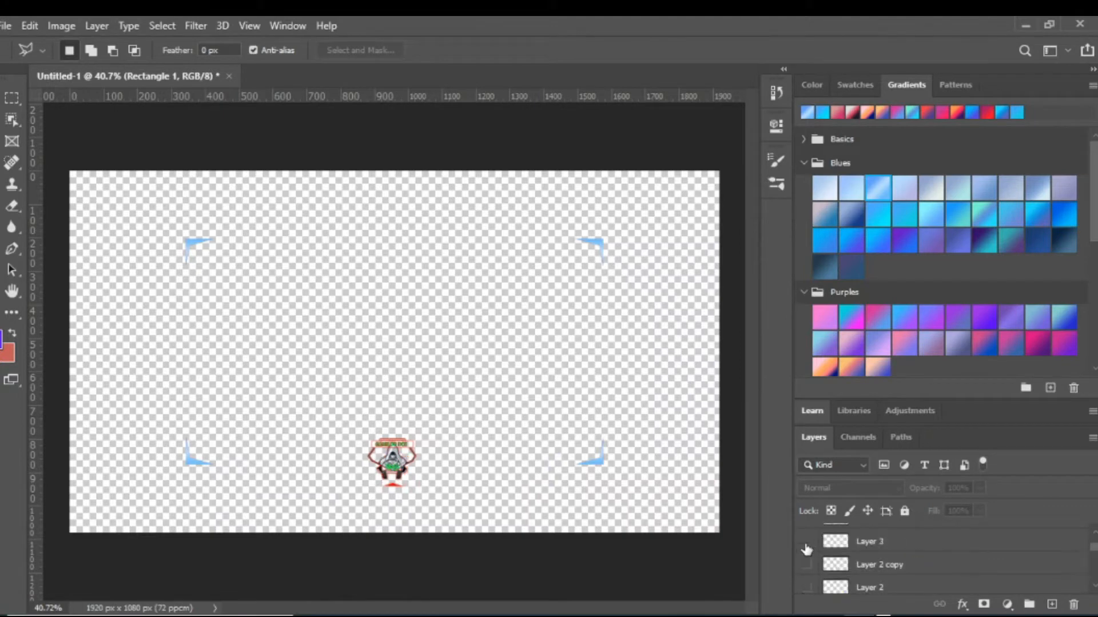
pyautogui.click(806, 548)
pyautogui.scroll(2, 806, 558)
pyautogui.click(808, 565)
# Quick-export the visible YouTube logos as a PNG named "FACECAM PARTS"
pyautogui.click(6, 25)
pyautogui.moveTo(26, 270)
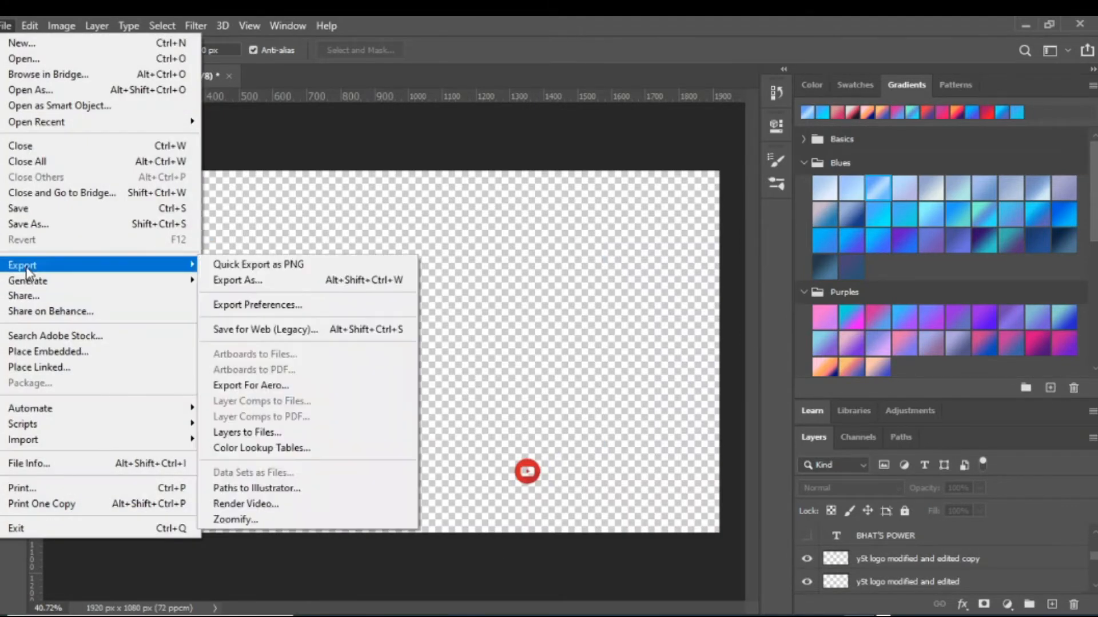
pyautogui.click(252, 265)
pyautogui.click(160, 326)
pyautogui.press('BackSpace')
pyautogui.press('BackSpace')
pyautogui.press('BackSpace')
pyautogui.press('BackSpace')
pyautogui.press('BackSpace')
pyautogui.press('Return')
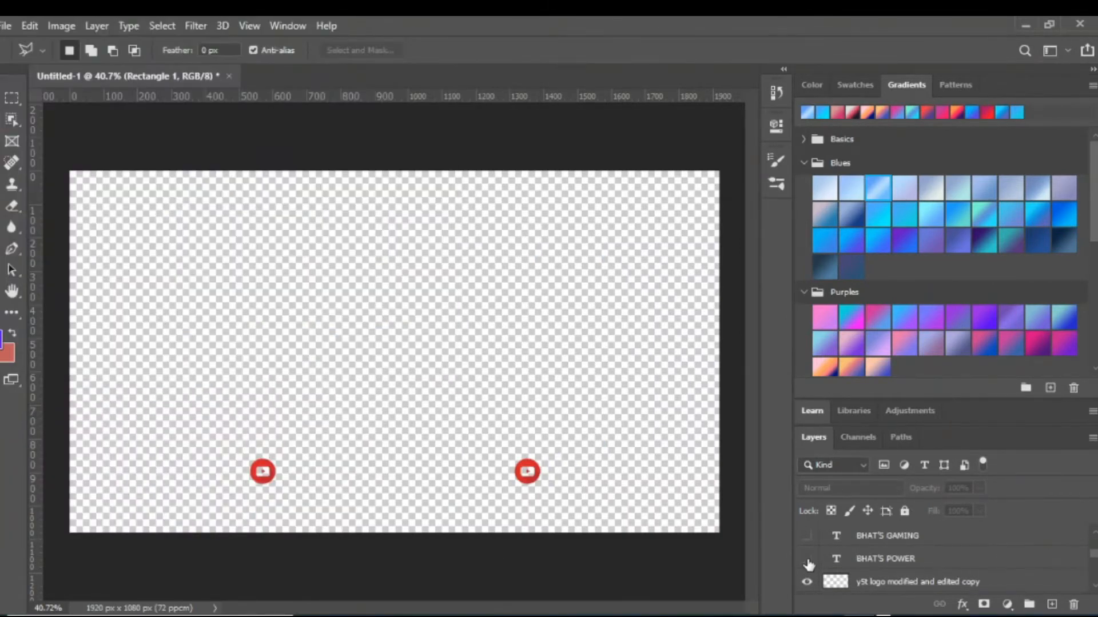
# Show the BHAT'S POWER and BHAT'S GAMING text layers and hide both YouTube logo layers
pyautogui.click(807, 559)
pyautogui.click(807, 536)
pyautogui.scroll(-1, 807, 548)
pyautogui.click(807, 560)
pyautogui.click(807, 582)
# Quick-export the visible channel-name text as a PNG named "FACECAM TEXT"
pyautogui.click(6, 25)
pyautogui.click(261, 265)
pyautogui.write('FACEC')
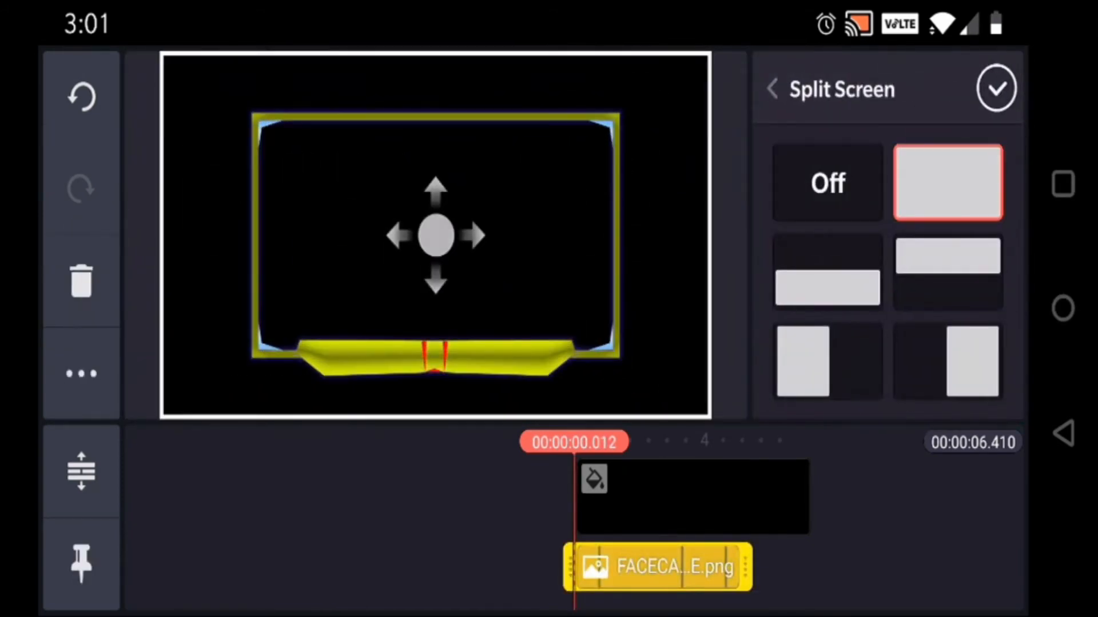
# In KineMaster, extend the FACECAM FRAME.png layer to about 6.03 seconds and return the playhead to the start
pyautogui.moveTo(743, 497); pyautogui.dragTo(575, 498)
pyautogui.moveTo(575, 567); pyautogui.dragTo(633, 567)
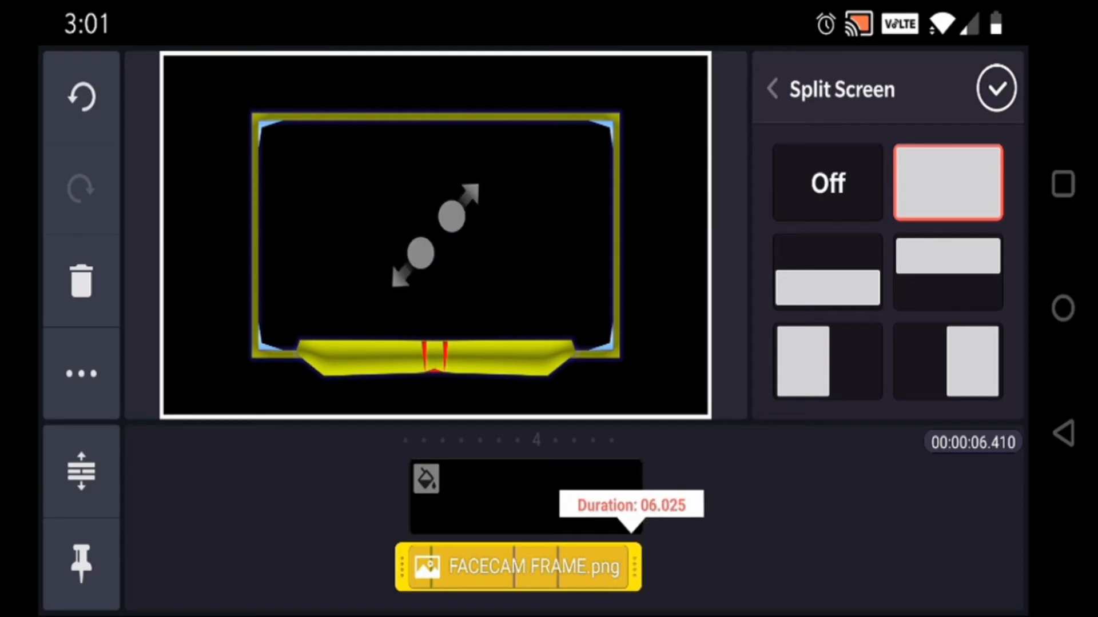
pyautogui.click(995, 88)
pyautogui.click(81, 564)
# Add FACECAM PARTS.png as an image layer and fit it to the whole canvas with full-screen Split Screen
pyautogui.click(813, 235)
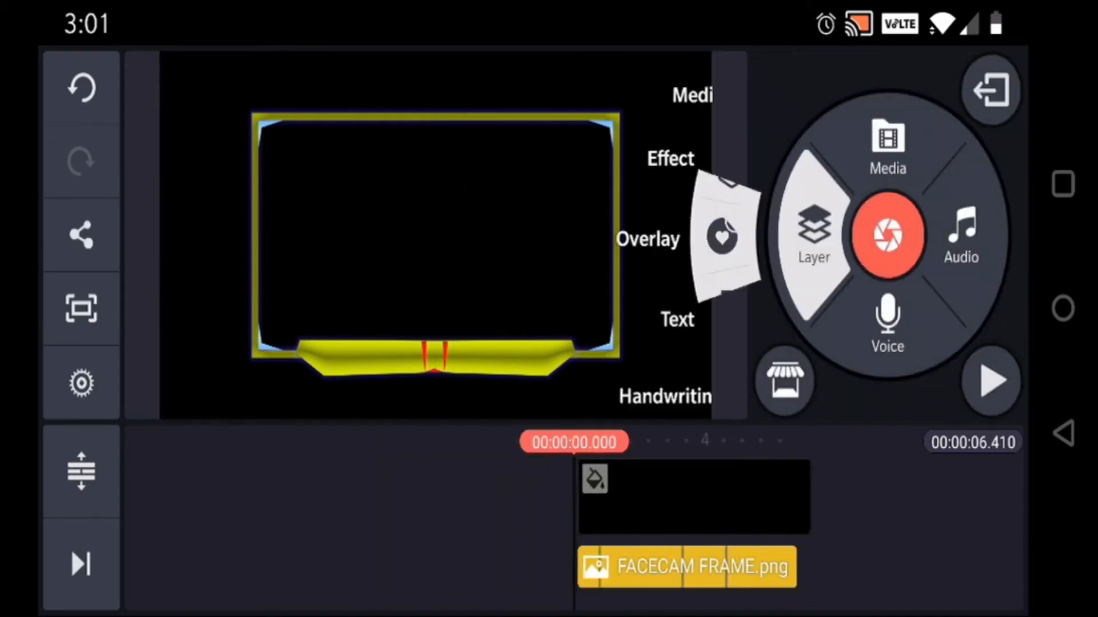
pyautogui.click(759, 109)
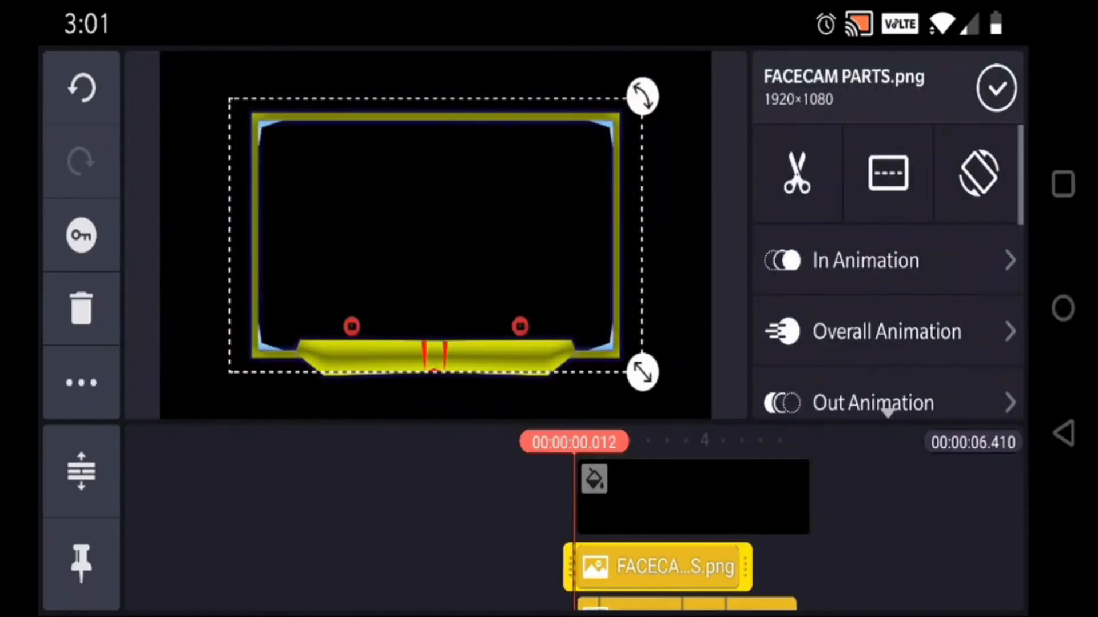
pyautogui.click(887, 173)
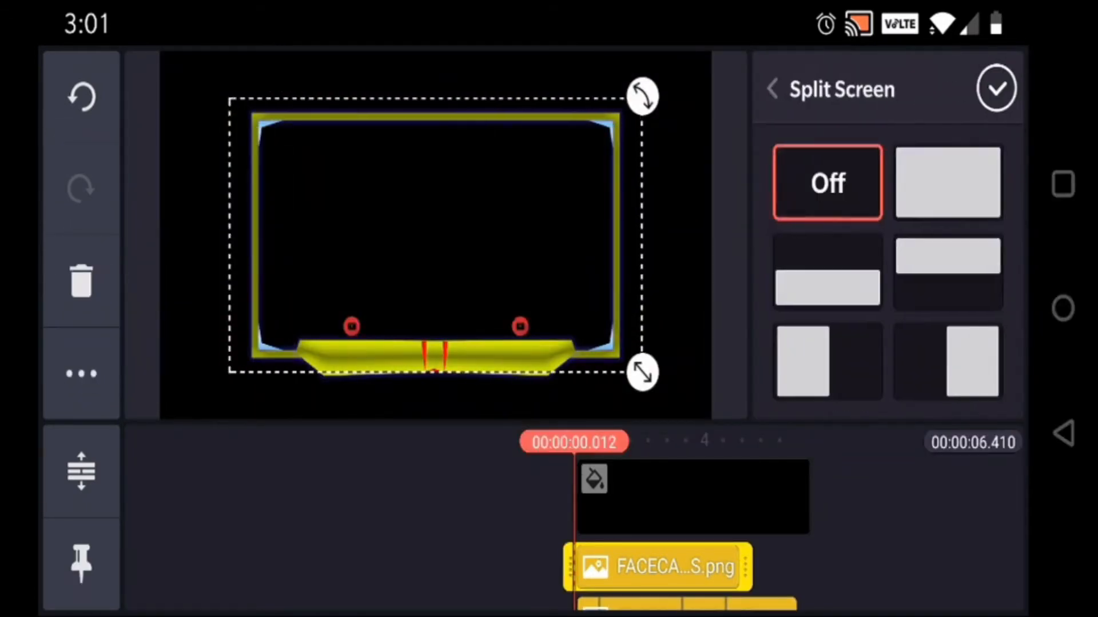
pyautogui.click(947, 183)
# Extend the FACECAM PARTS.png layer to about 6.03 seconds and move the playhead back to the start
pyautogui.moveTo(745, 566); pyautogui.dragTo(803, 566)
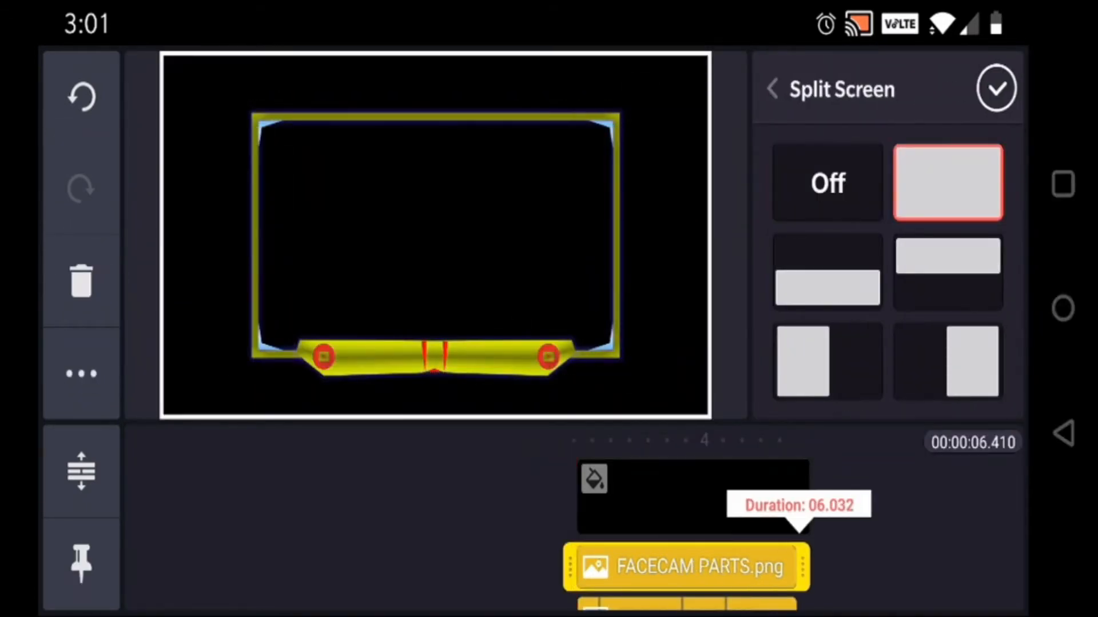
pyautogui.click(996, 89)
pyautogui.moveTo(365, 497); pyautogui.dragTo(581, 497)
# Apply a Wipe Right in-animation lasting 1 second to the FACECAM PARTS.png layer
pyautogui.click(686, 566)
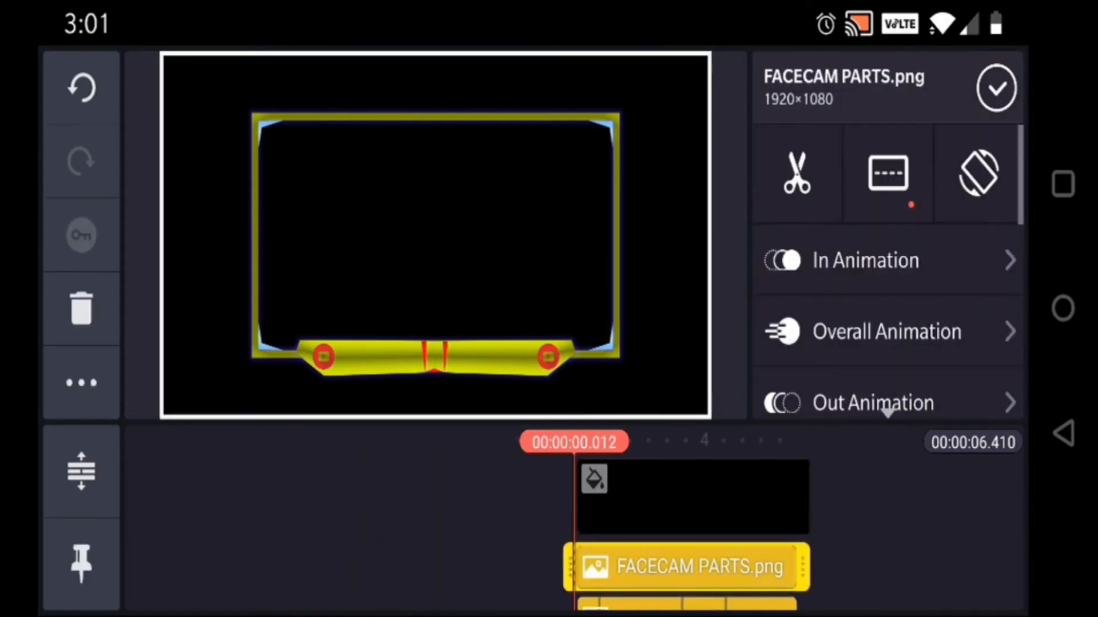
pyautogui.click(888, 260)
pyautogui.scroll(-10, 887, 272)
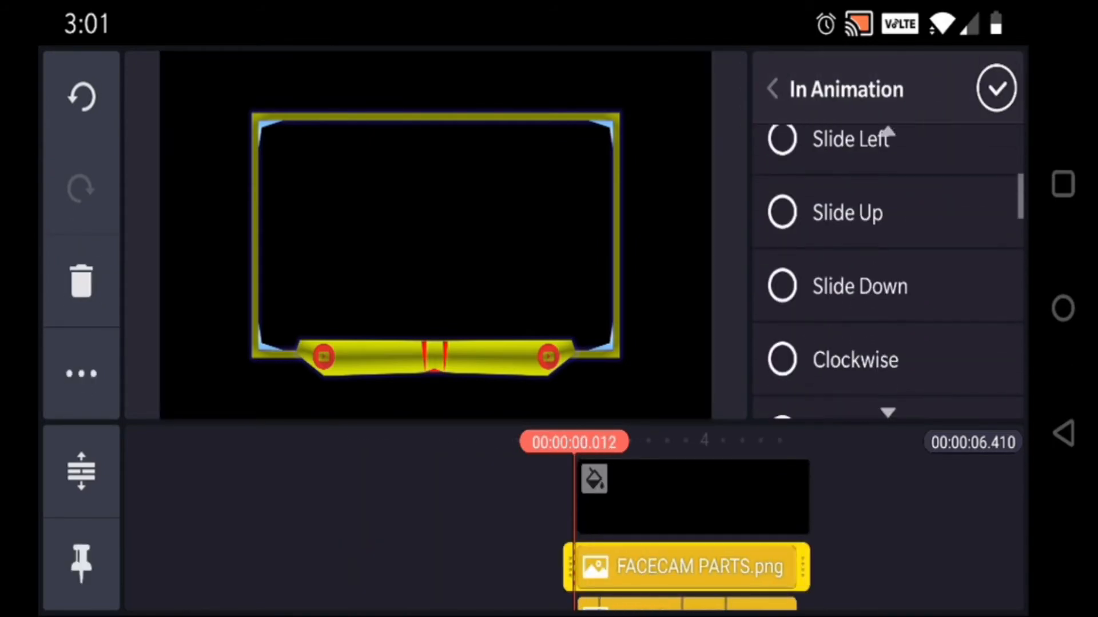
pyautogui.click(858, 191)
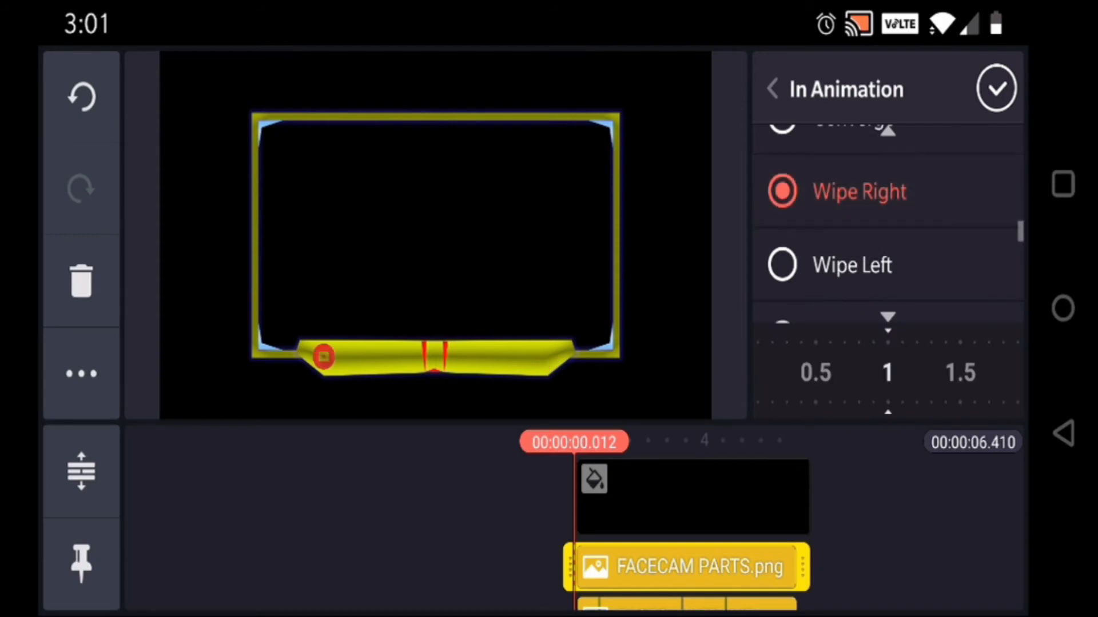
pyautogui.click(996, 88)
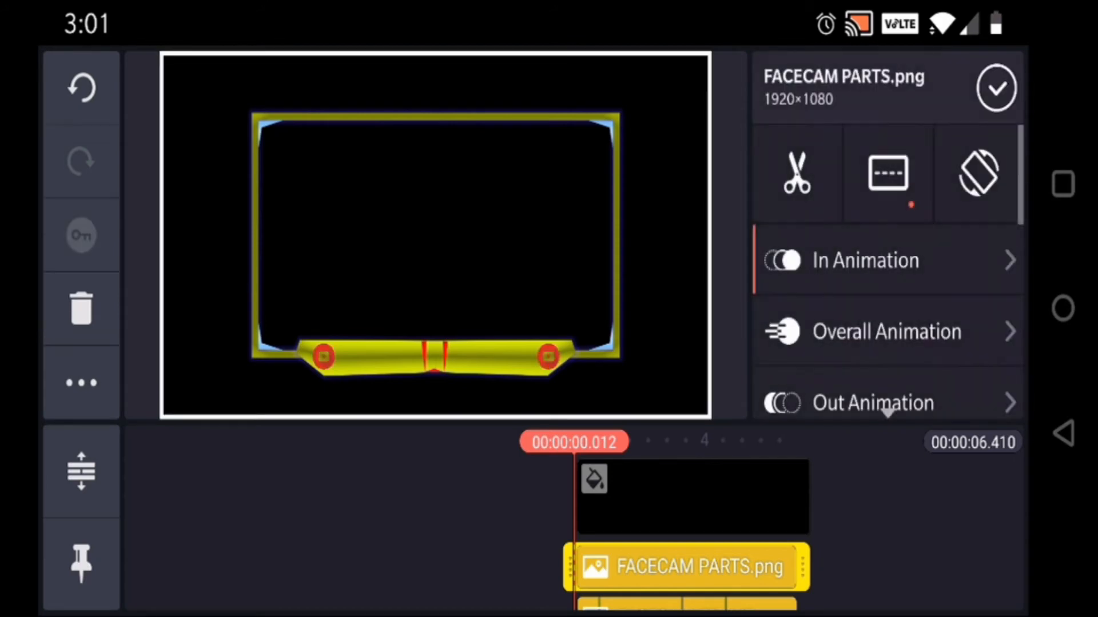
# Try Blink Slow as the FACECAM PARTS.png layer's overall animation, and set it to Flicker instead
pyautogui.click(851, 328)
pyautogui.scroll(-1, 888, 271)
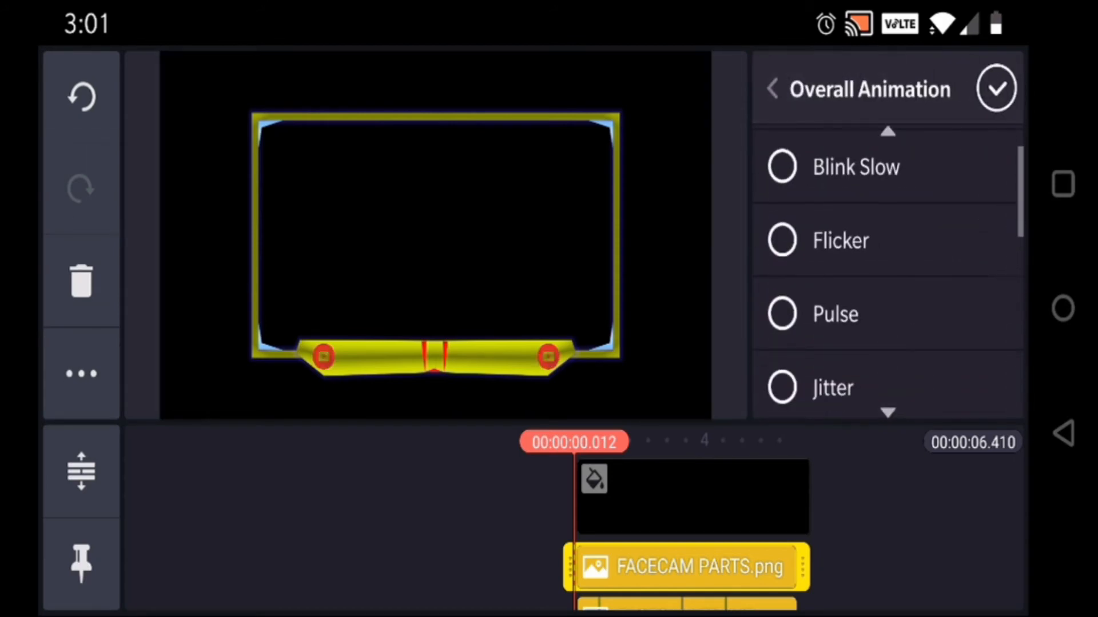
pyautogui.scroll(1, 888, 271)
pyautogui.click(855, 209)
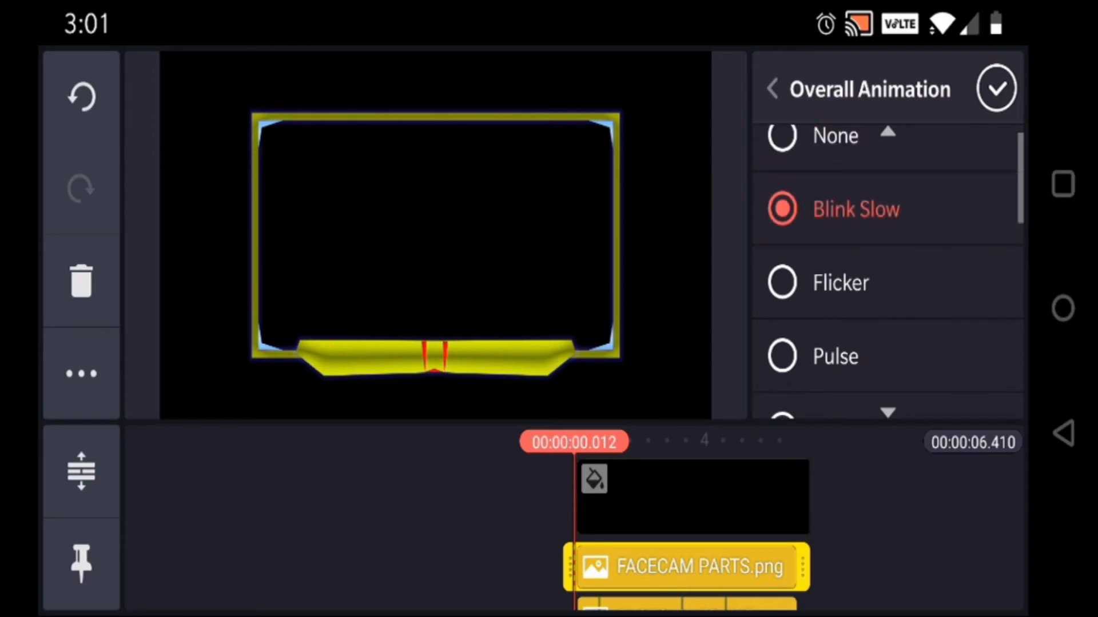
pyautogui.click(840, 282)
pyautogui.scroll(-1, 887, 271)
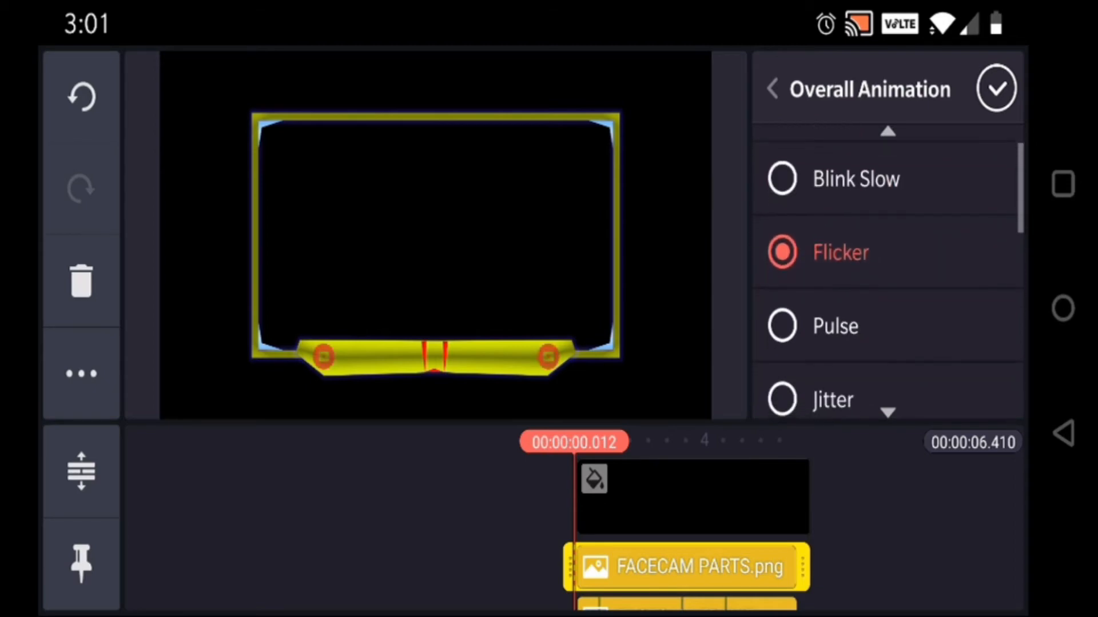
pyautogui.click(772, 88)
# Apply a Wipe Right out-animation to the FACECAM PARTS.png layer
pyautogui.scroll(-1, 888, 271)
pyautogui.click(856, 331)
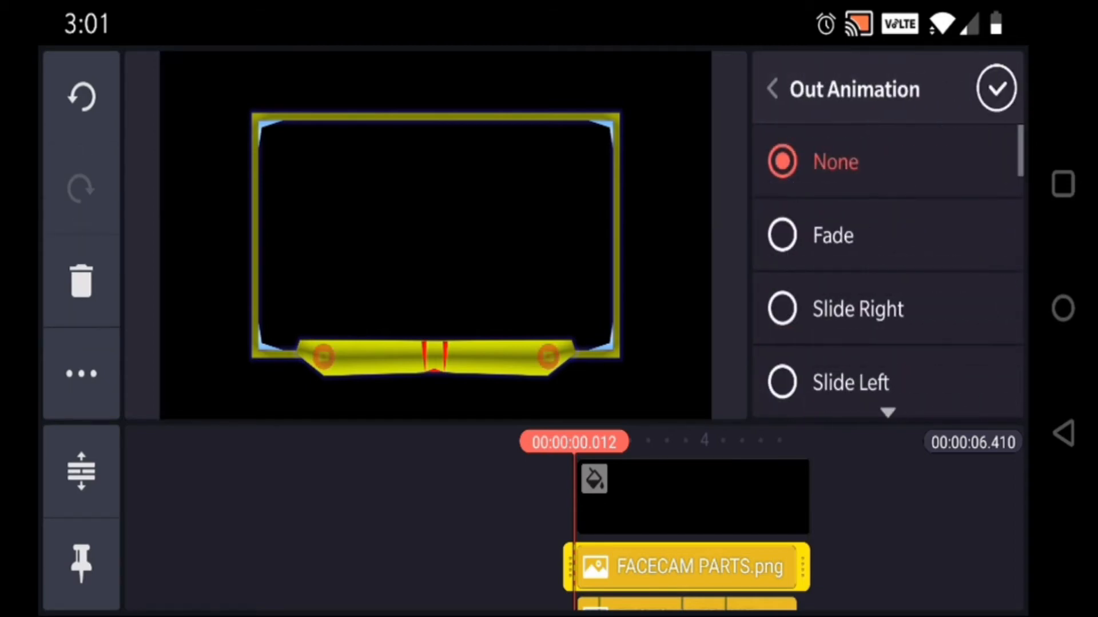
pyautogui.scroll(-5, 887, 272)
pyautogui.scroll(-6, 887, 271)
pyautogui.click(858, 248)
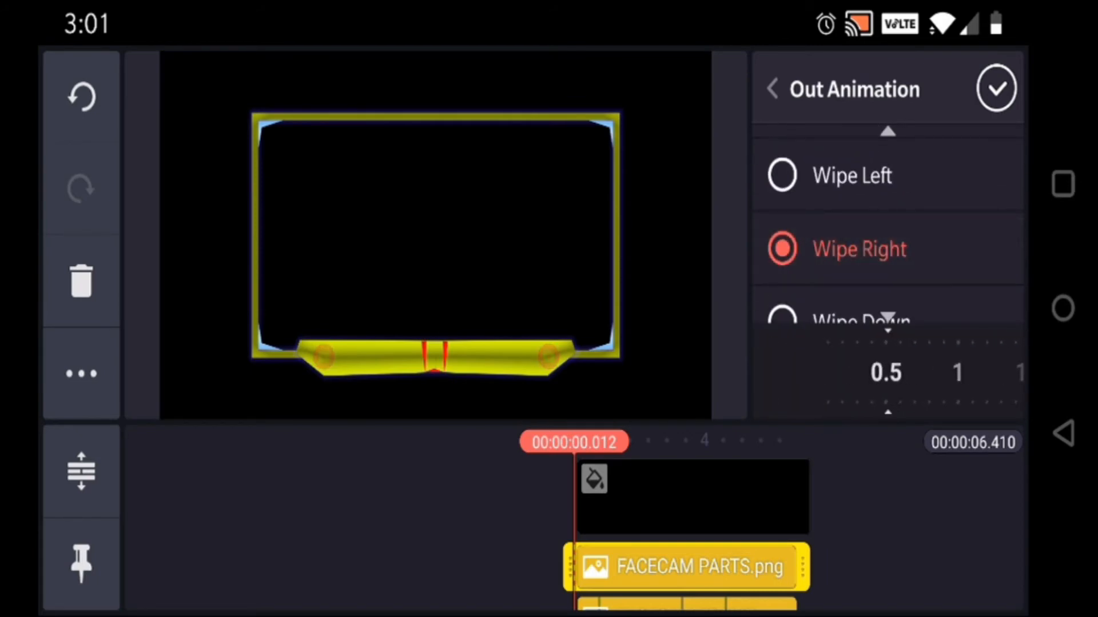
pyautogui.click(995, 88)
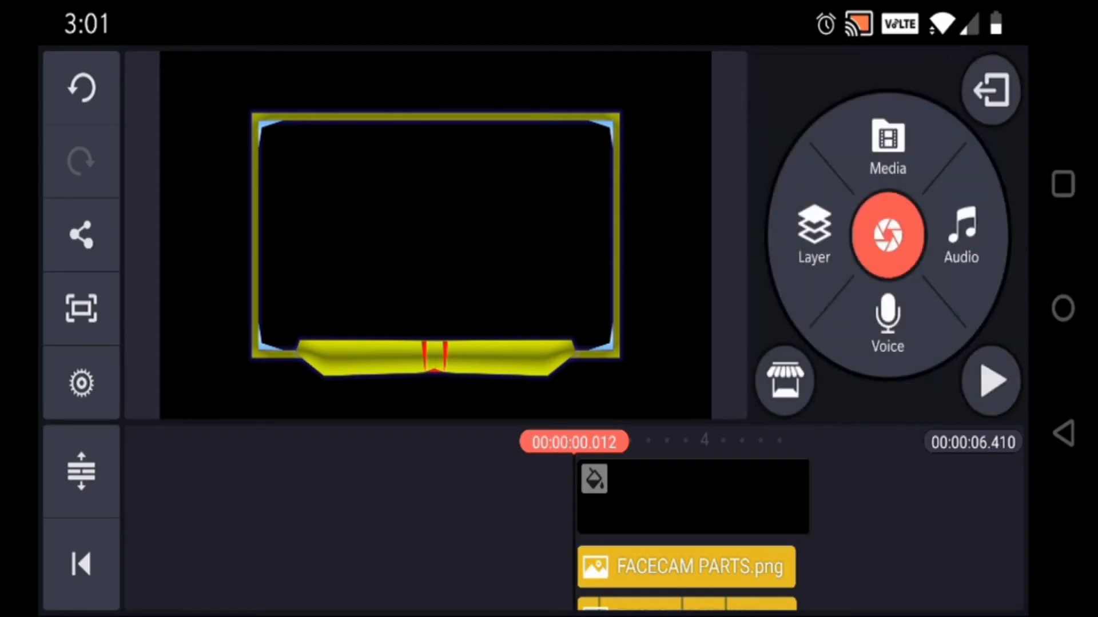
# Add FACECAM TEXT.png as an image layer and fit it to the whole canvas with full-screen Split Screen
pyautogui.scroll(-2, 686, 537)
pyautogui.click(813, 234)
pyautogui.click(772, 83)
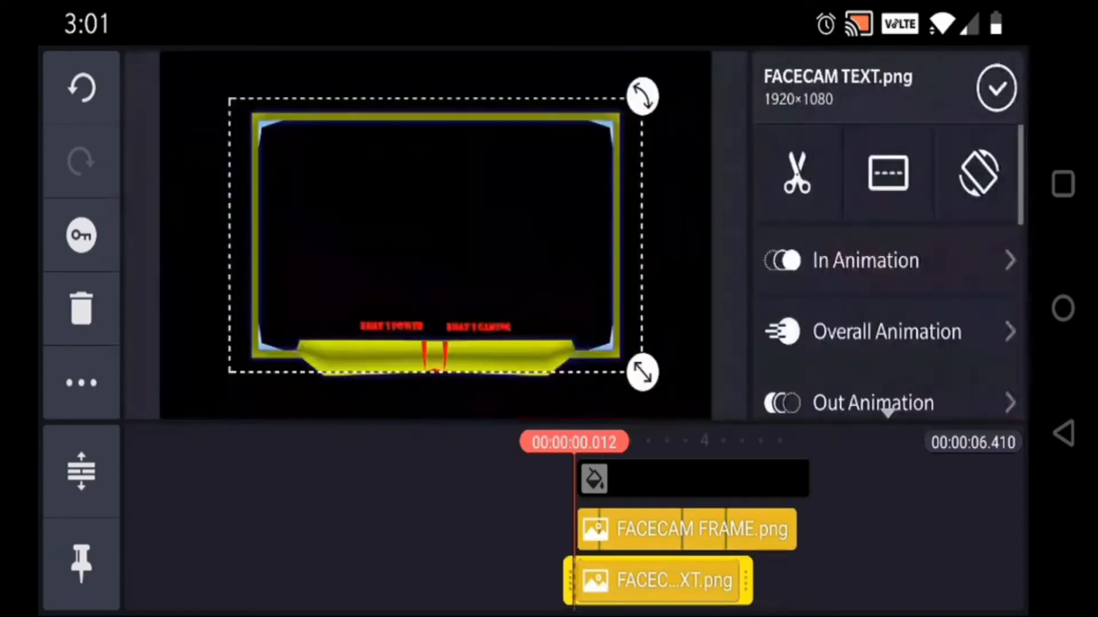
pyautogui.click(890, 172)
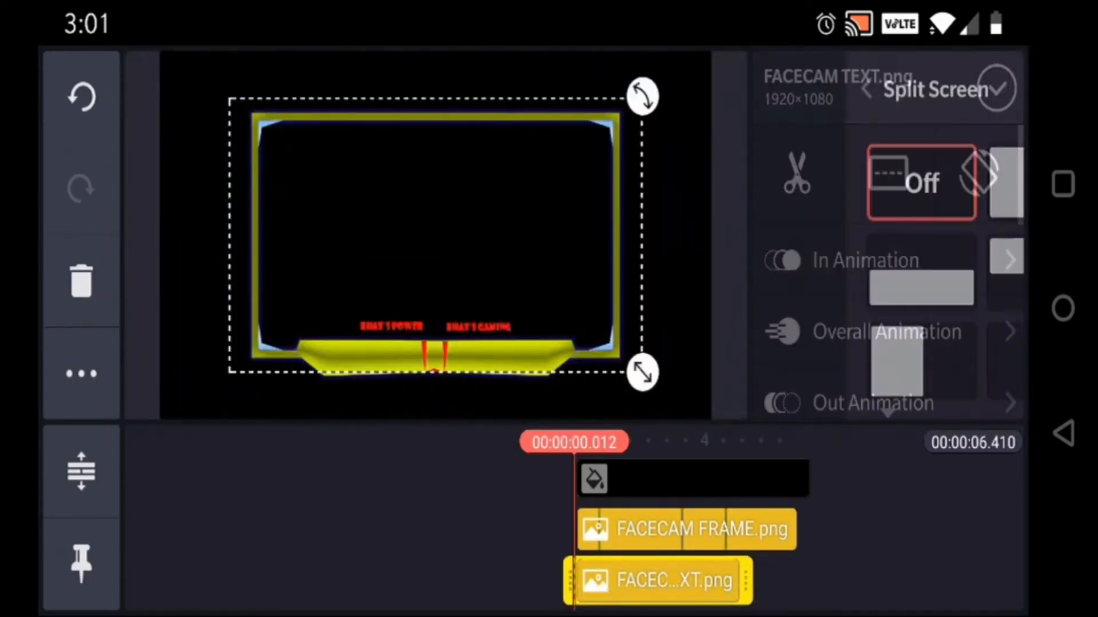
pyautogui.click(995, 88)
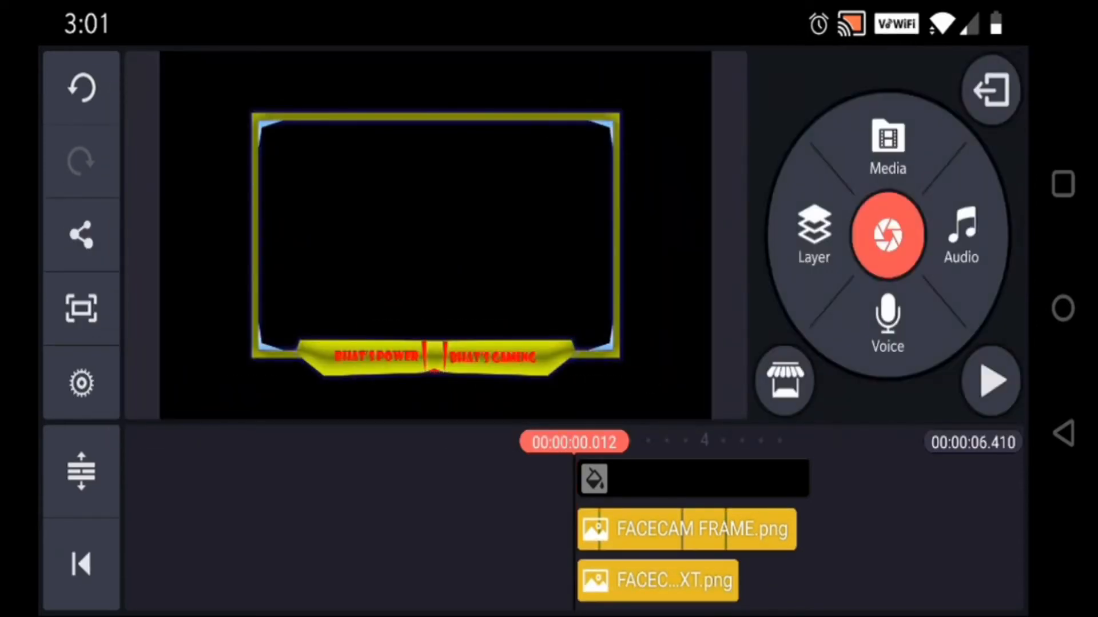
# Extend the FACECAM TEXT.png layer to end near the end of the FACECAM FRAME.png layer
pyautogui.click(658, 581)
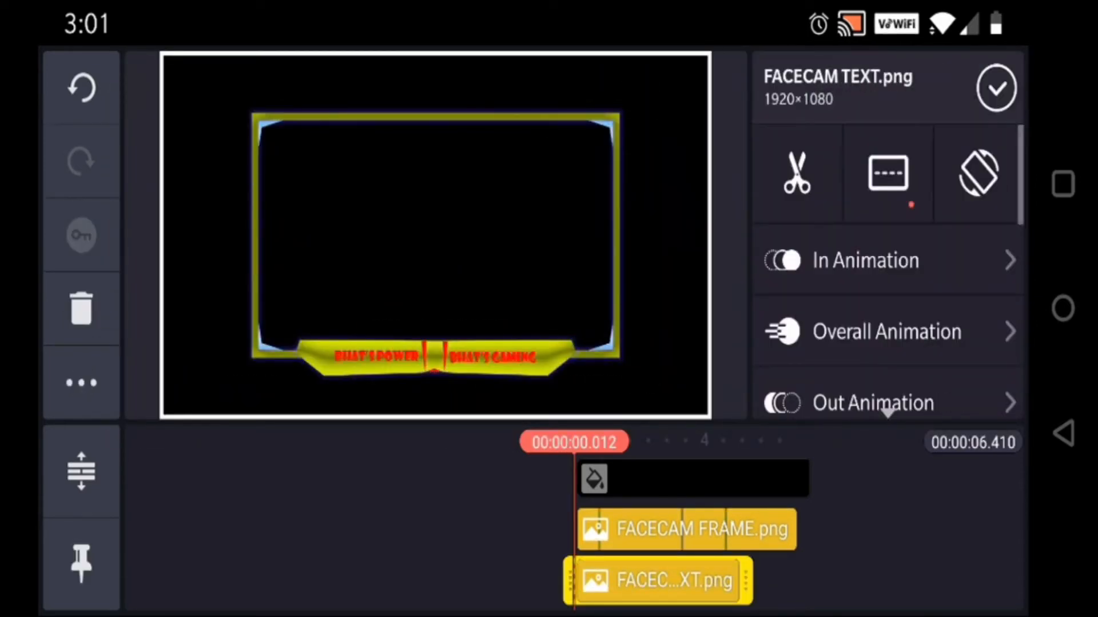
pyautogui.moveTo(745, 580); pyautogui.dragTo(794, 580)
pyautogui.click(995, 88)
pyautogui.click(81, 564)
# Apply a Wipe Up in-animation lasting 2 seconds to the FACECAM TEXT.png layer
pyautogui.click(657, 580)
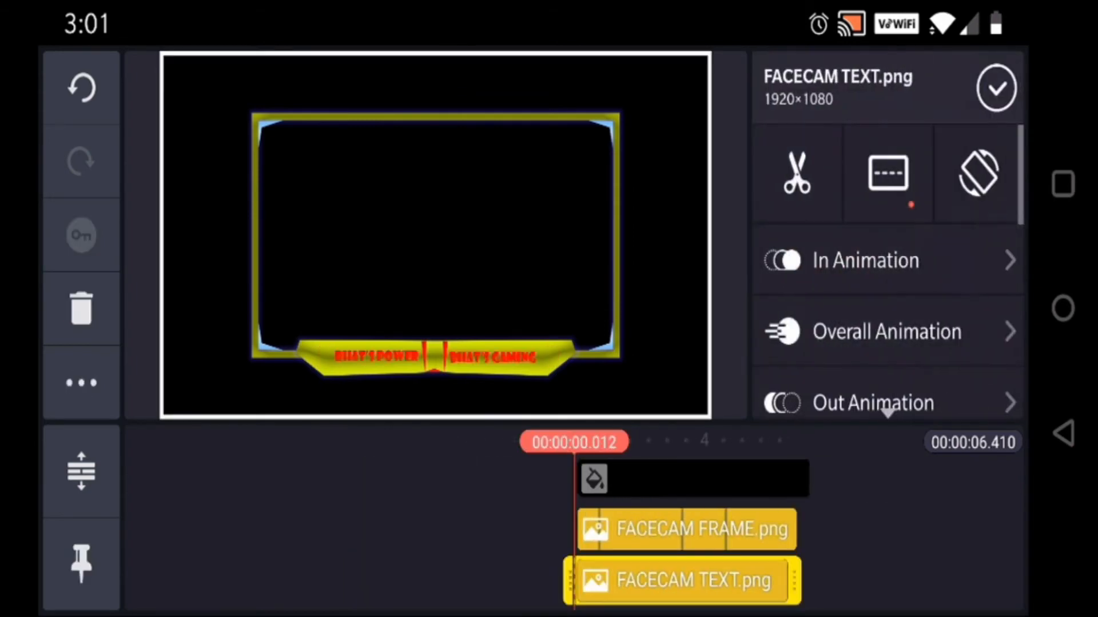
pyautogui.click(866, 260)
pyautogui.scroll(-5, 888, 263)
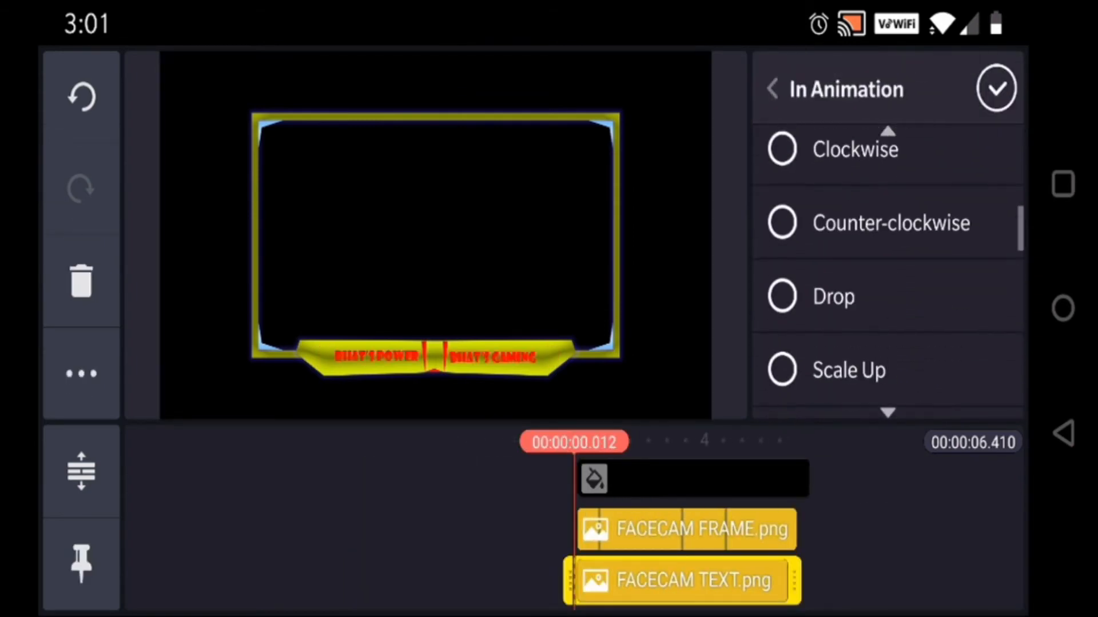
pyautogui.scroll(-8, 888, 263)
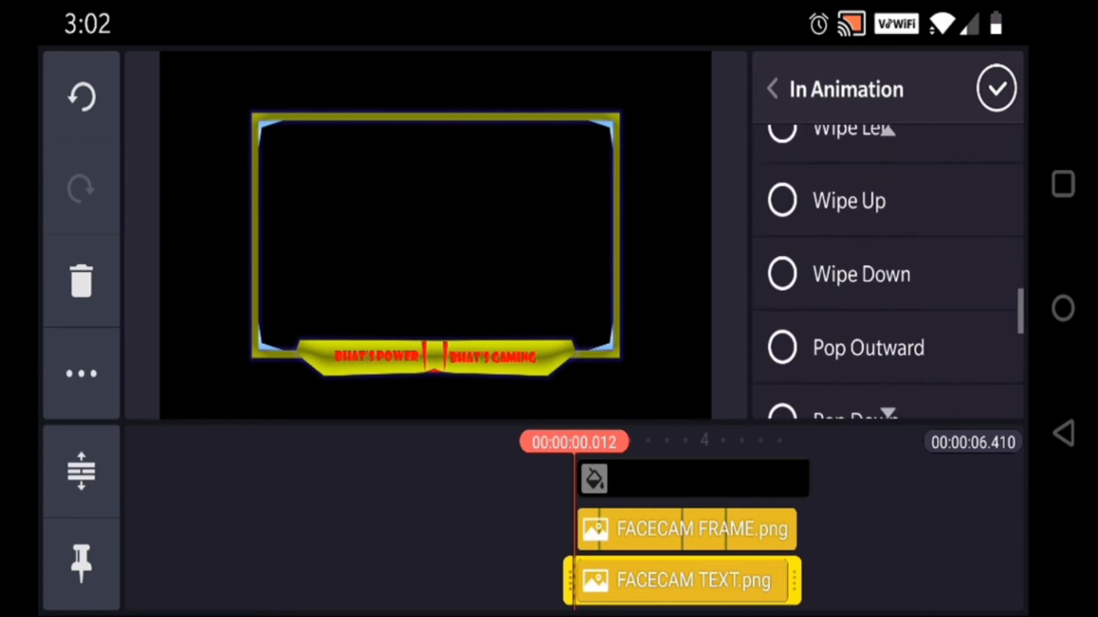
pyautogui.scroll(2, 888, 263)
pyautogui.click(849, 314)
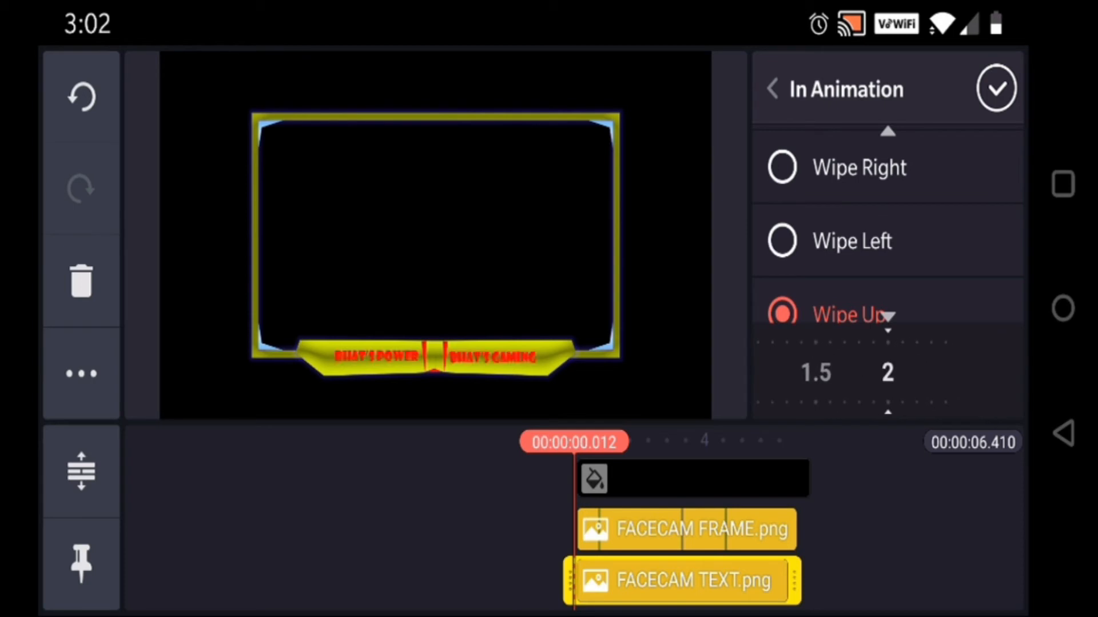
pyautogui.click(996, 88)
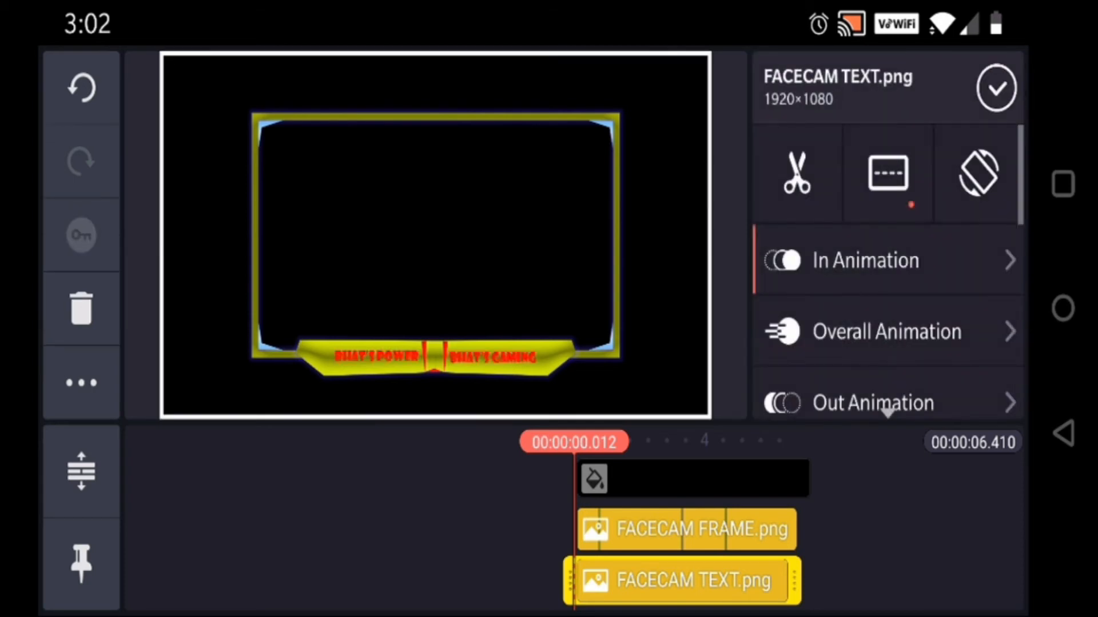
# Apply a Slide Left out-animation to the FACECAM TEXT.png layer
pyautogui.scroll(-1, 888, 269)
pyautogui.click(872, 354)
pyautogui.scroll(-2, 888, 269)
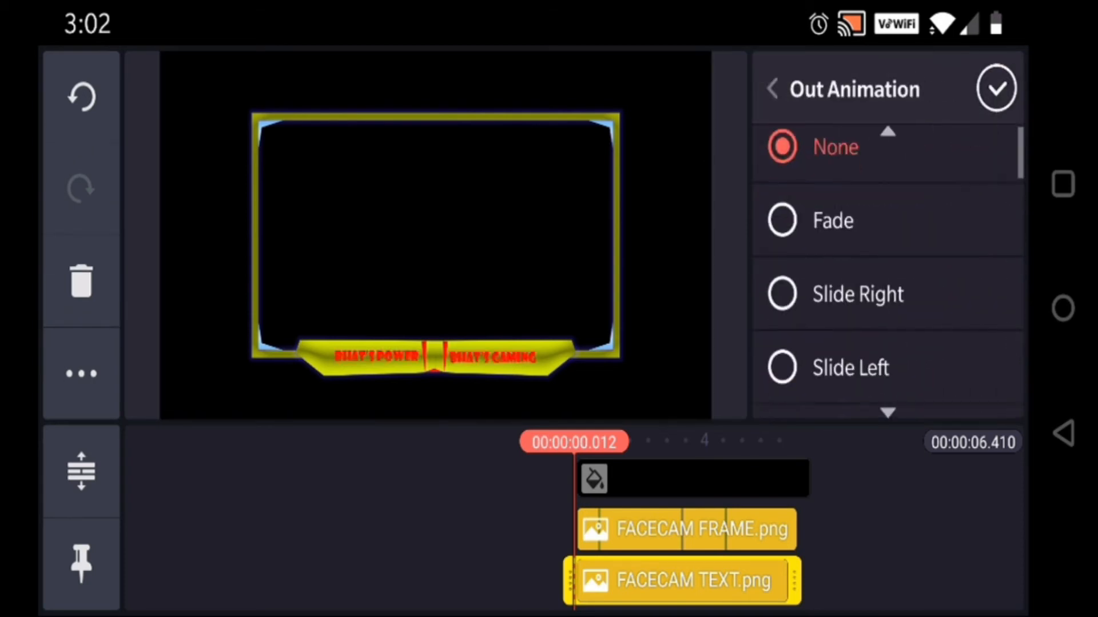
pyautogui.click(851, 248)
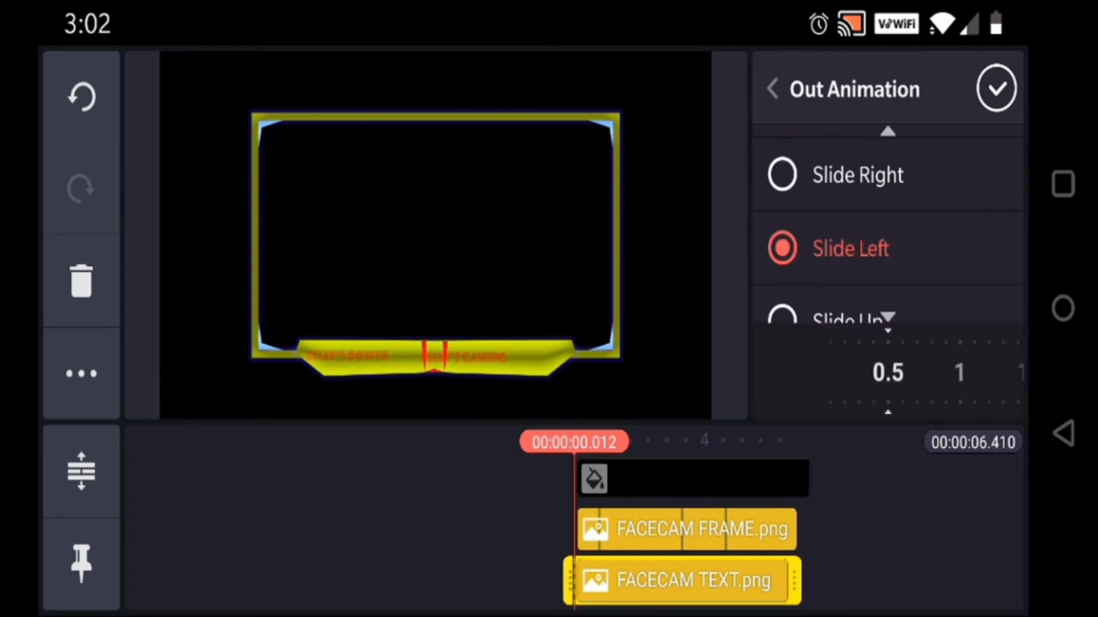
pyautogui.click(995, 88)
# Try the Flicker and Pulse overall animations on the FACECAM TEXT.png layer, and set it to Blink Slow
pyautogui.click(809, 328)
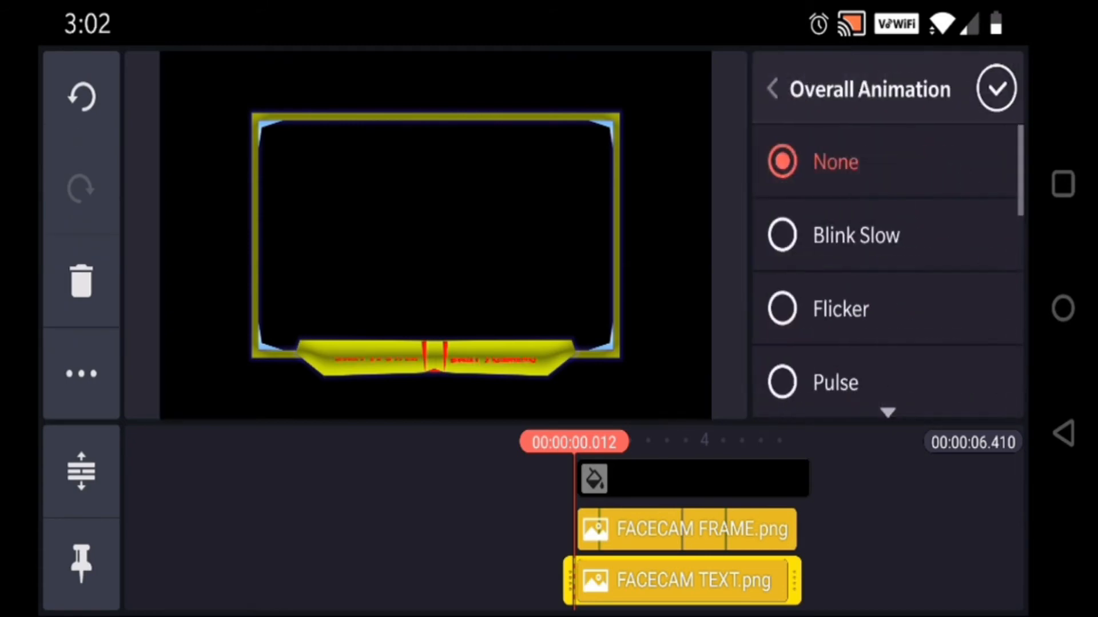
pyautogui.scroll(-1, 887, 279)
pyautogui.click(840, 279)
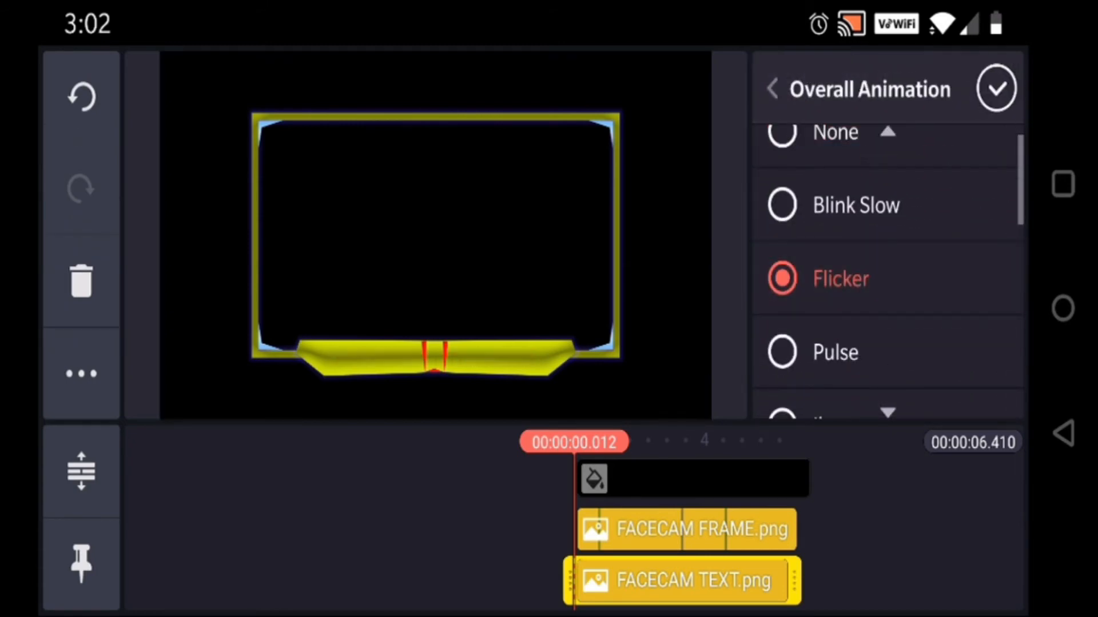
pyautogui.click(835, 352)
pyautogui.scroll(1, 856, 228)
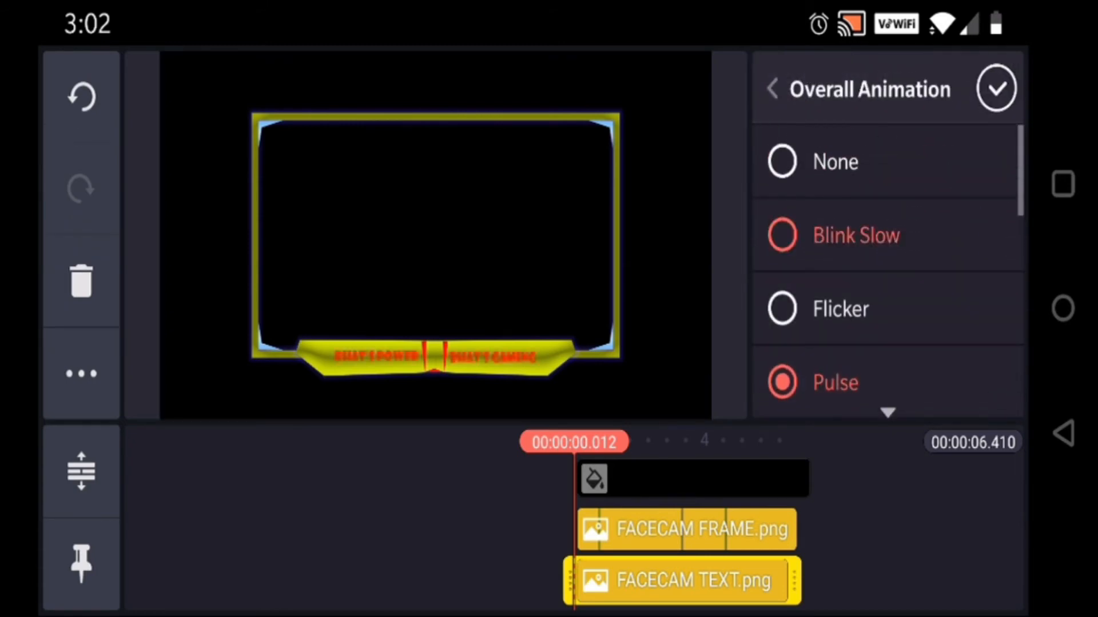
pyautogui.click(856, 235)
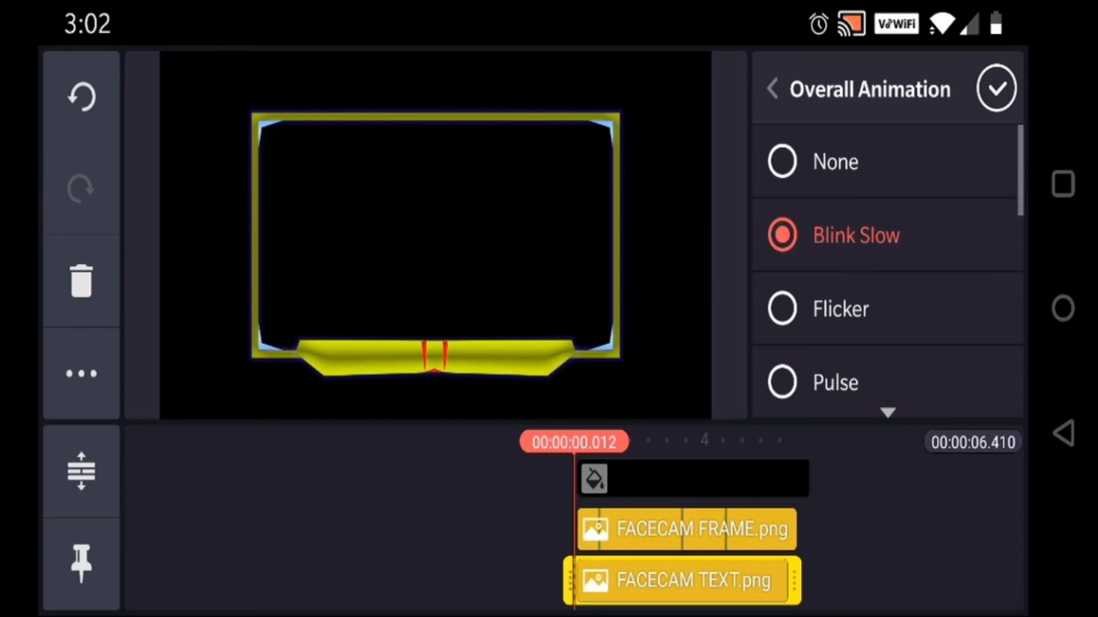
pyautogui.click(855, 235)
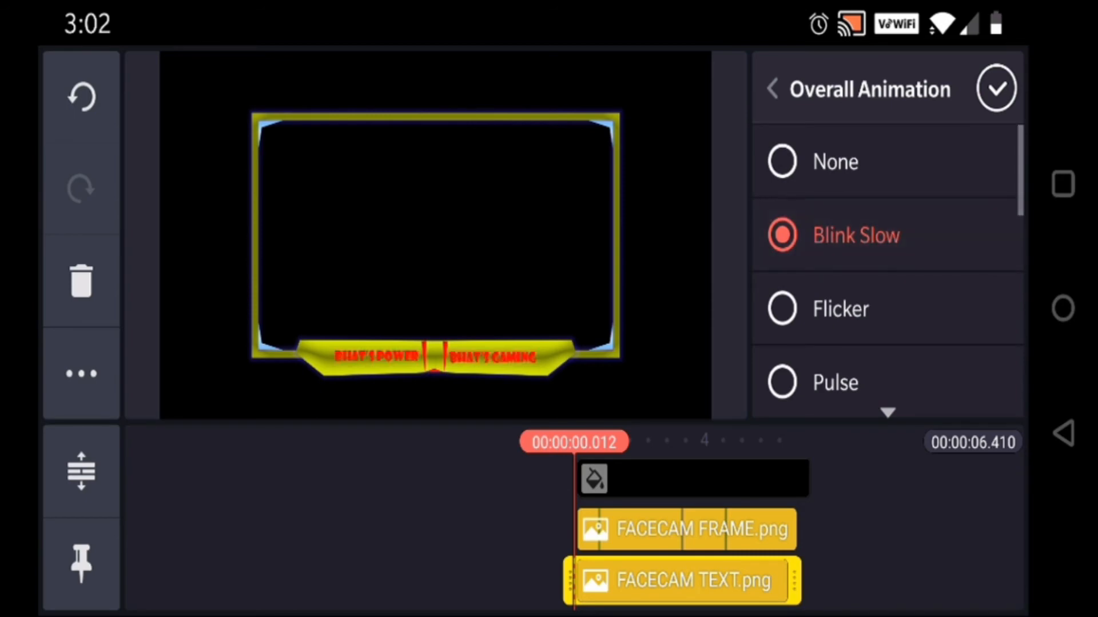
pyautogui.click(772, 89)
pyautogui.click(886, 331)
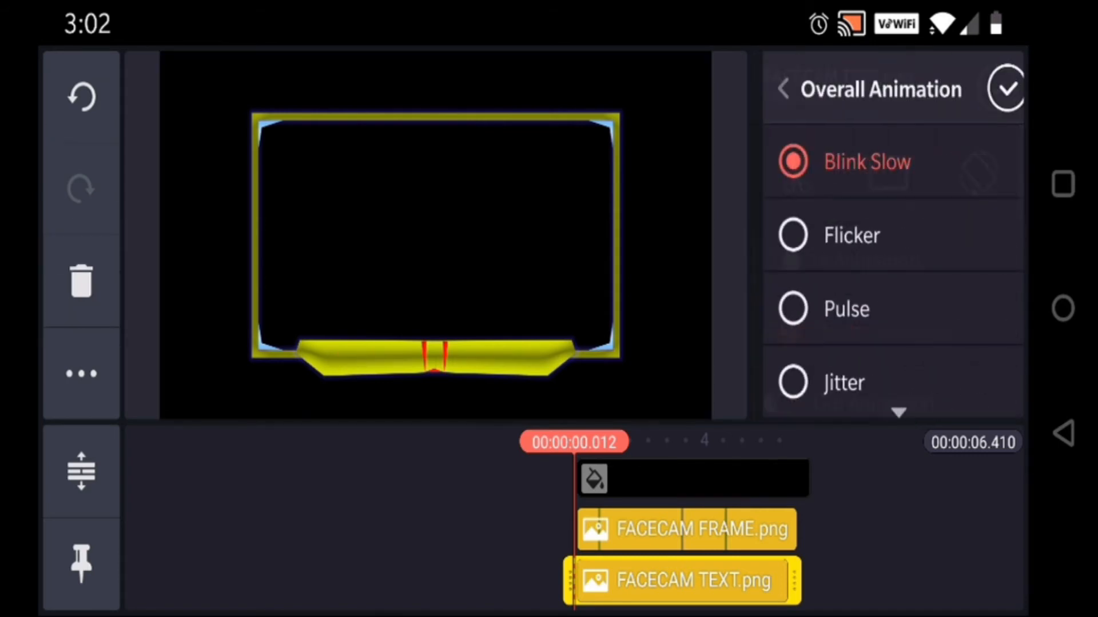
# Set the overall animation of the FACECAM TEXT.png layer to None
pyautogui.scroll(1, 886, 269)
pyautogui.click(833, 161)
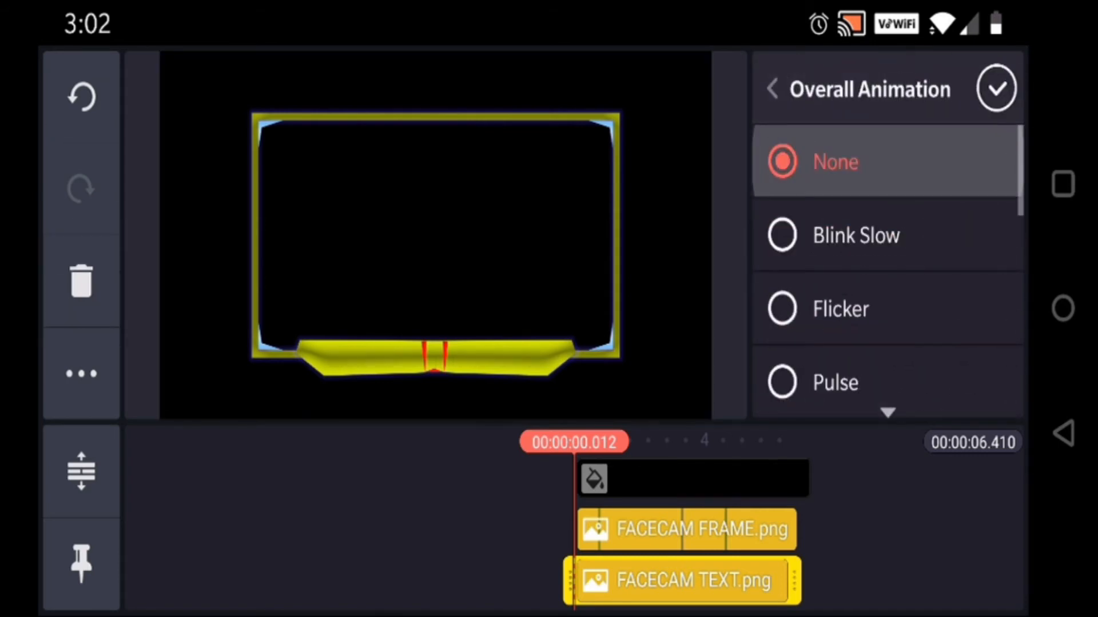
pyautogui.click(771, 88)
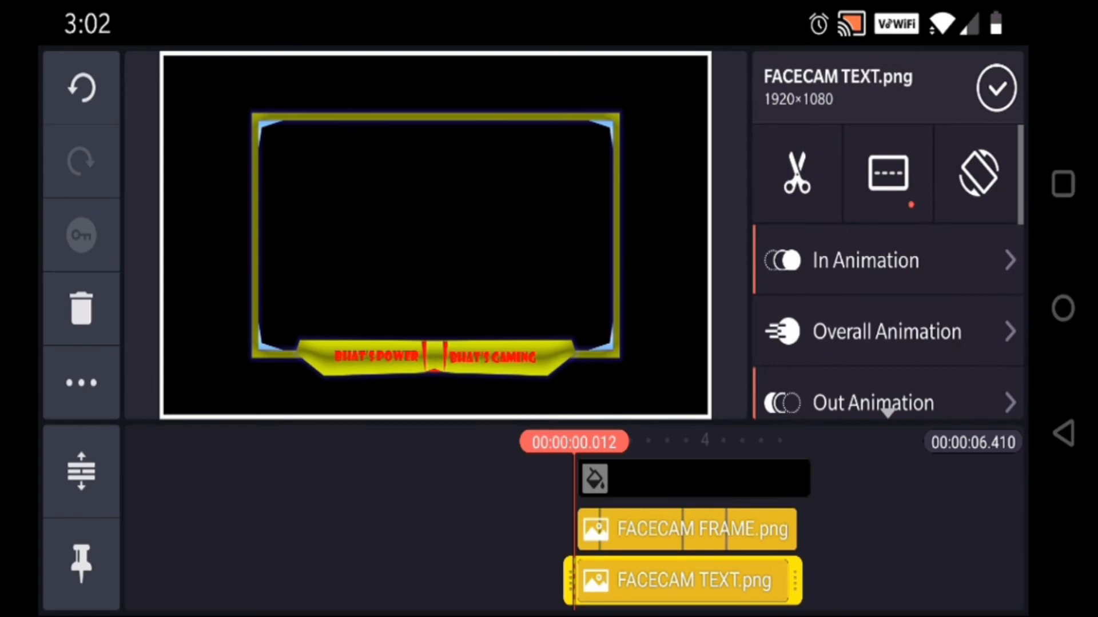
pyautogui.click(995, 87)
# Add the hooded GAME ON BOI logo as a media layer, shrink it and place it at the centre of the yellow name bar
pyautogui.click(812, 233)
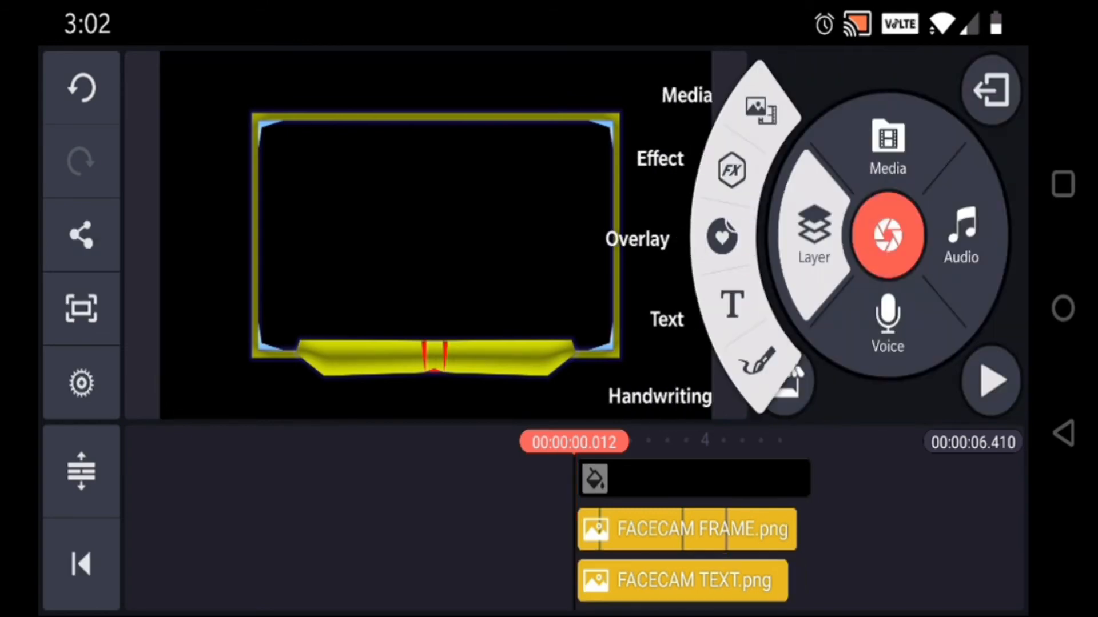
pyautogui.click(757, 109)
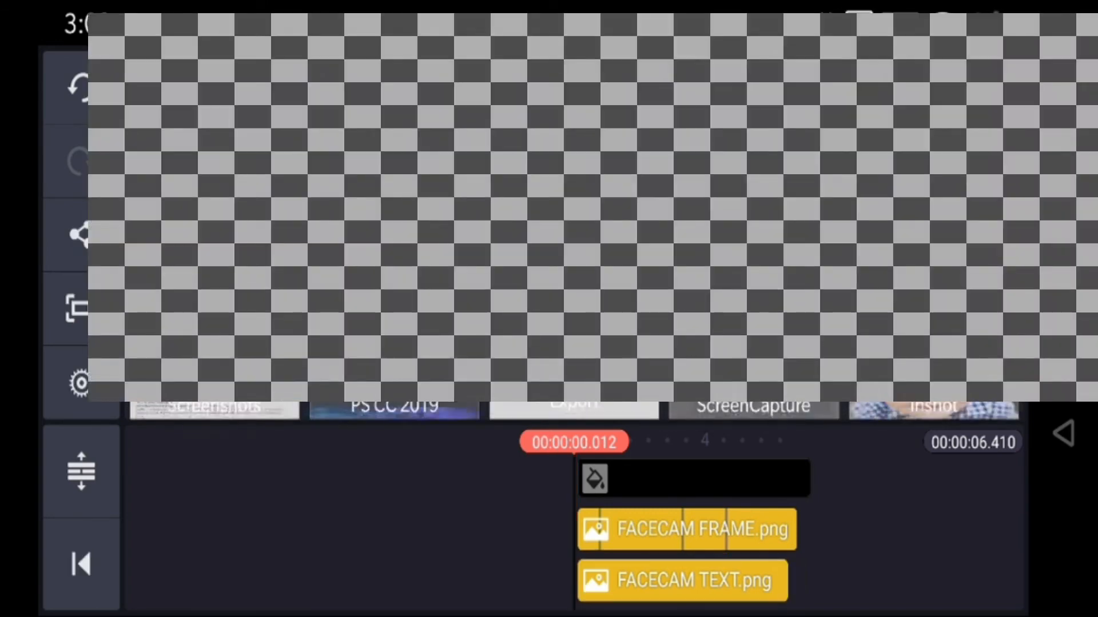
pyautogui.scroll(-5, 573, 410)
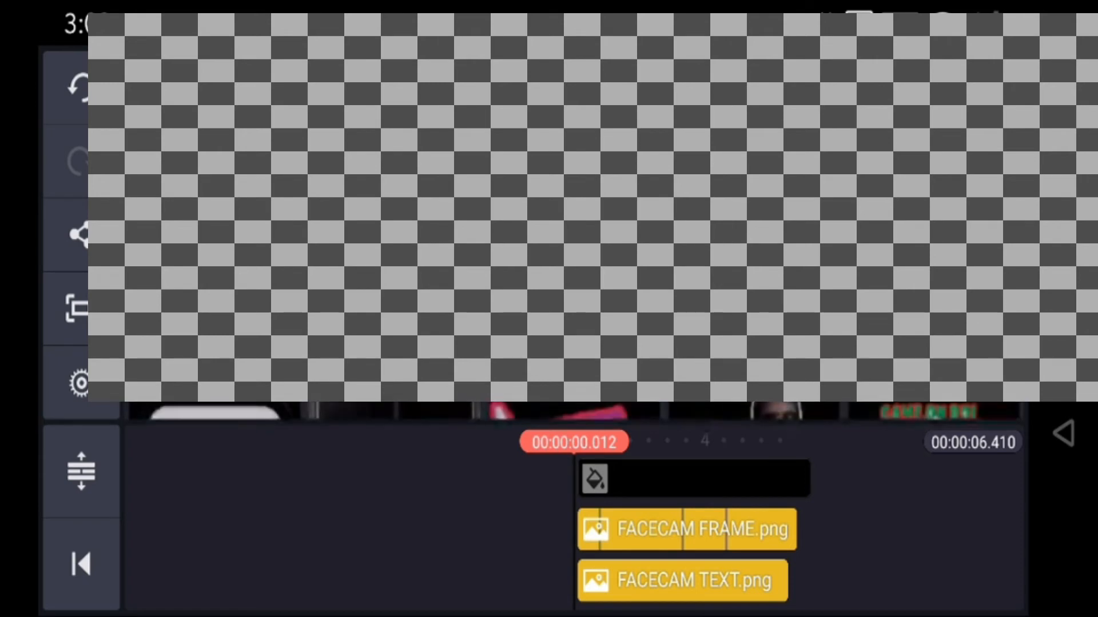
pyautogui.scroll(3, 573, 411)
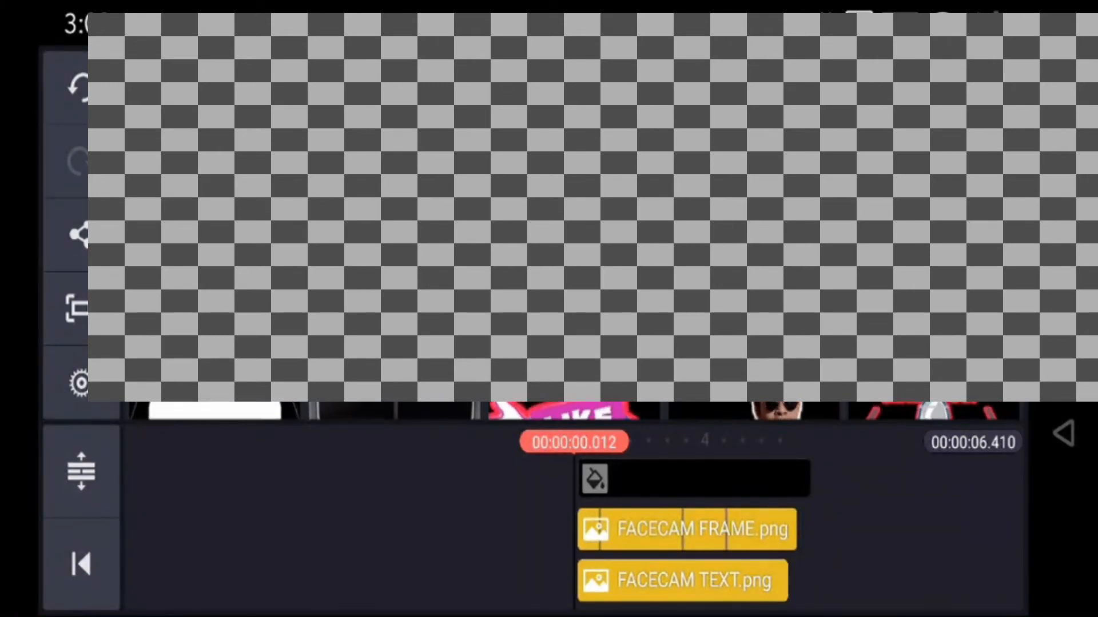
pyautogui.scroll(-3, 573, 411)
pyautogui.click(936, 247)
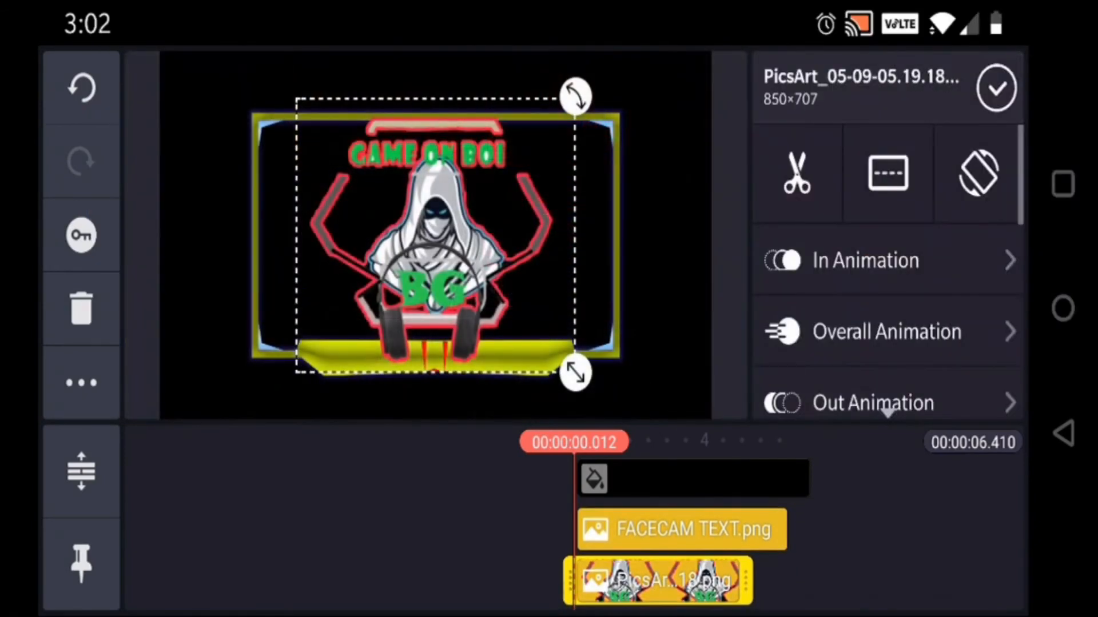
pyautogui.moveTo(575, 372); pyautogui.dragTo(473, 272)
pyautogui.moveTo(436, 235); pyautogui.dragTo(435, 332)
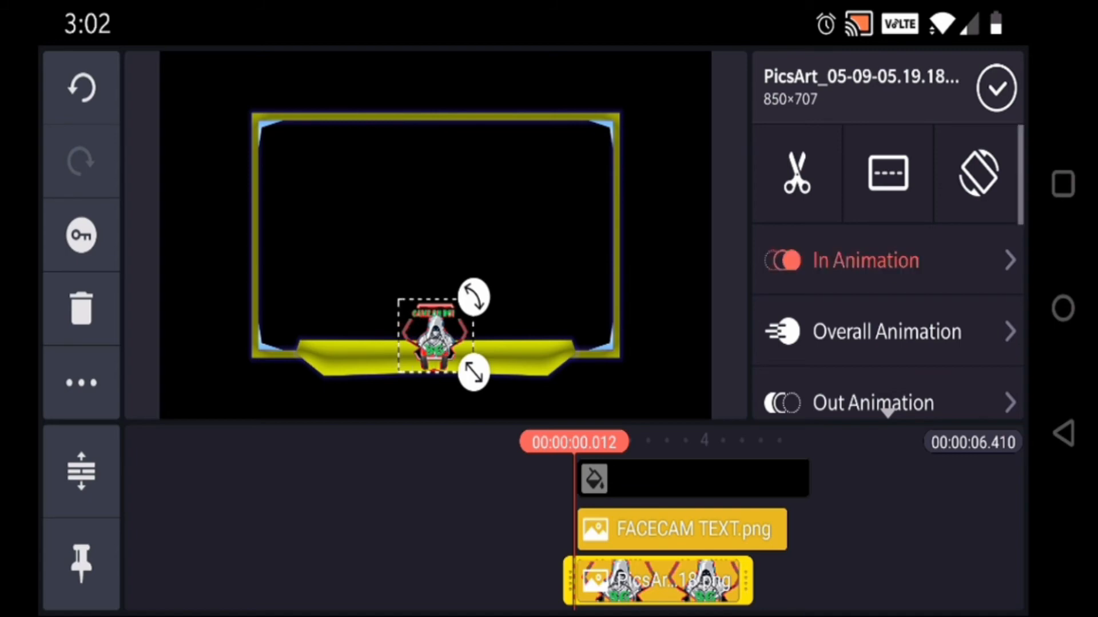
# Apply a Fade in-animation to the logo layer
pyautogui.click(865, 261)
pyautogui.click(833, 235)
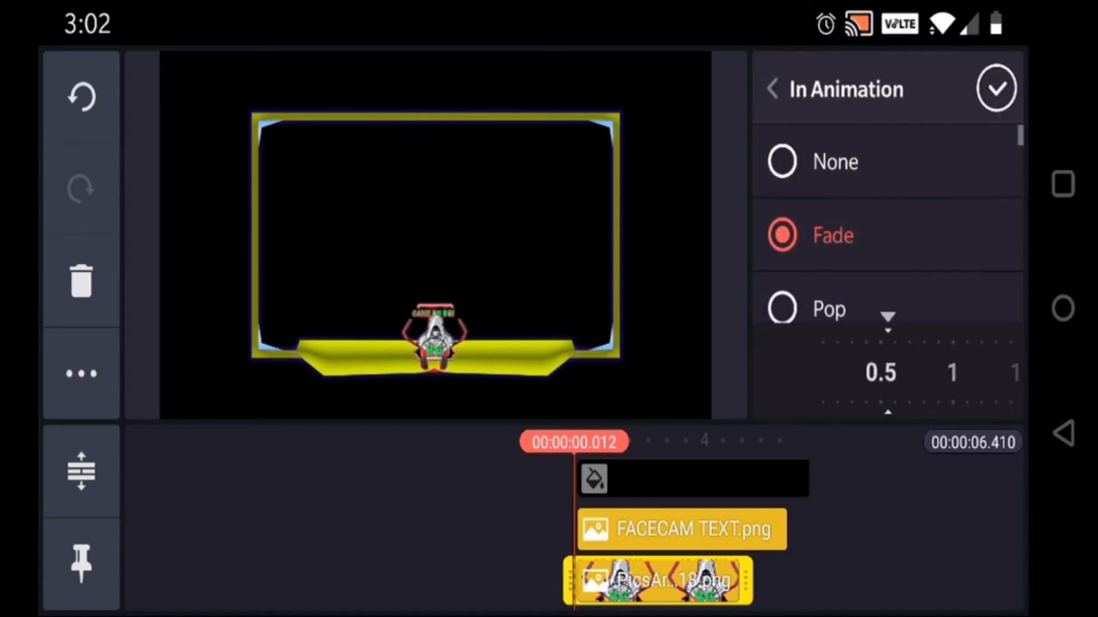
pyautogui.click(996, 88)
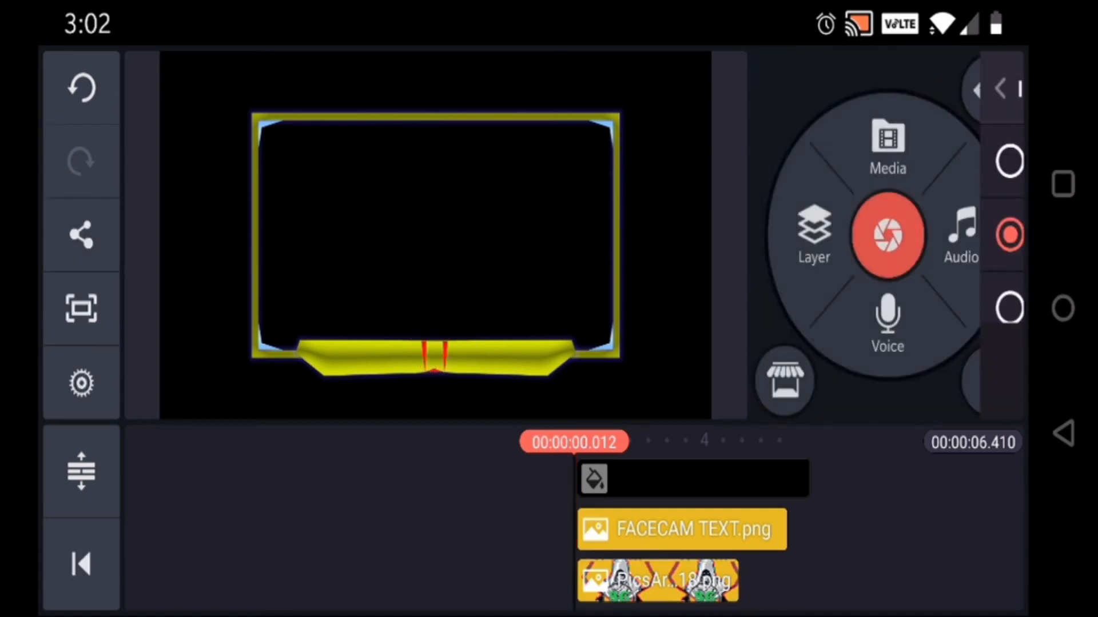
# Apply the Floating overall animation to the logo layer
pyautogui.click(658, 580)
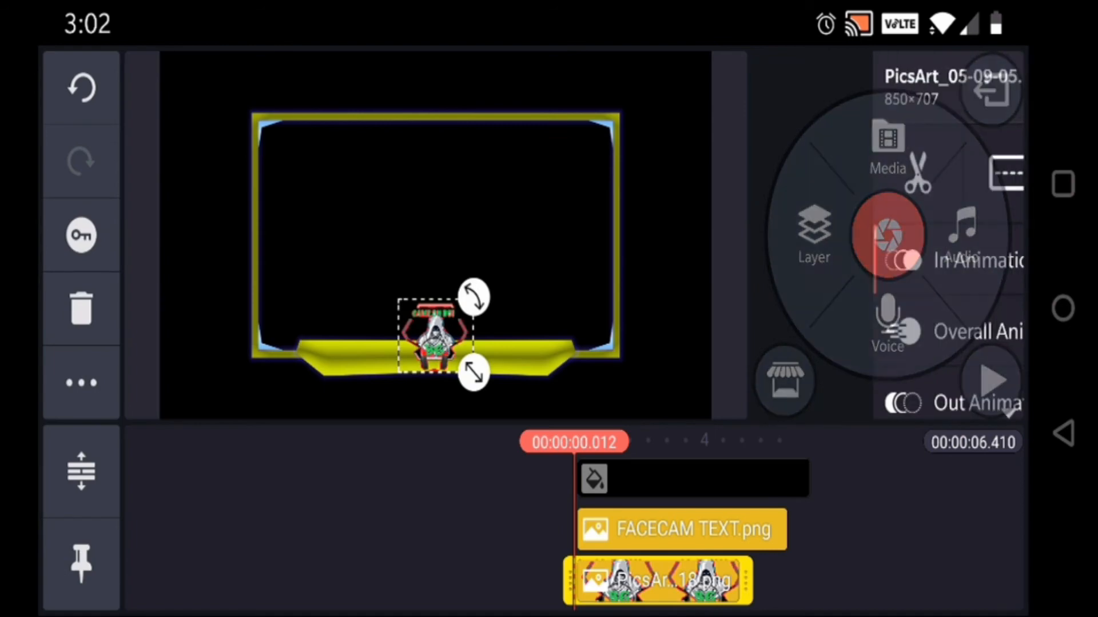
pyautogui.click(914, 331)
pyautogui.scroll(-3, 886, 268)
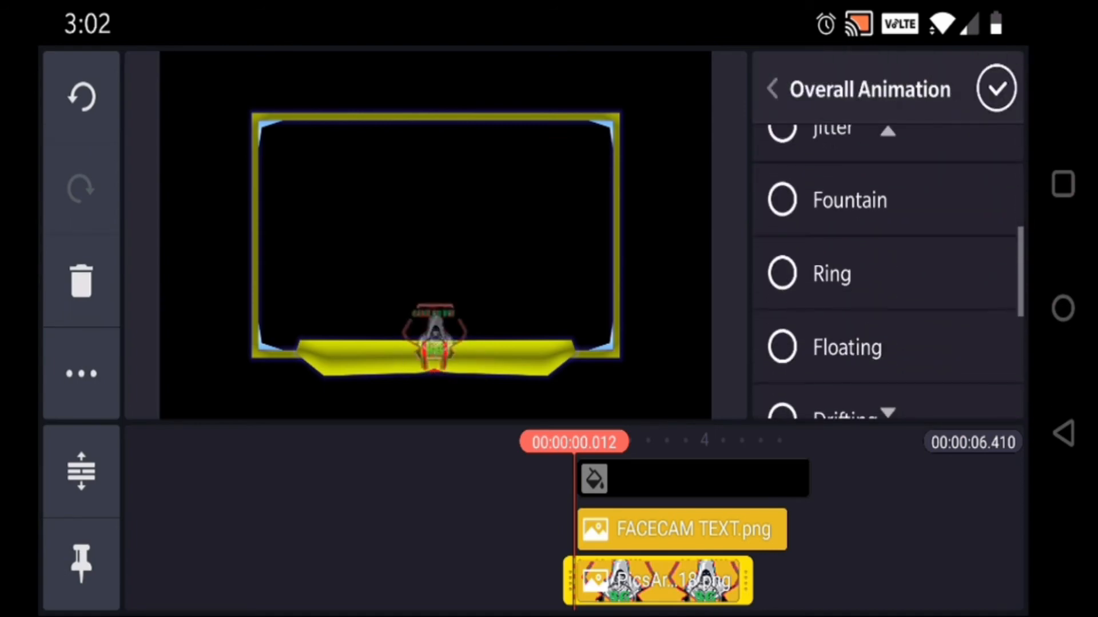
pyautogui.click(846, 288)
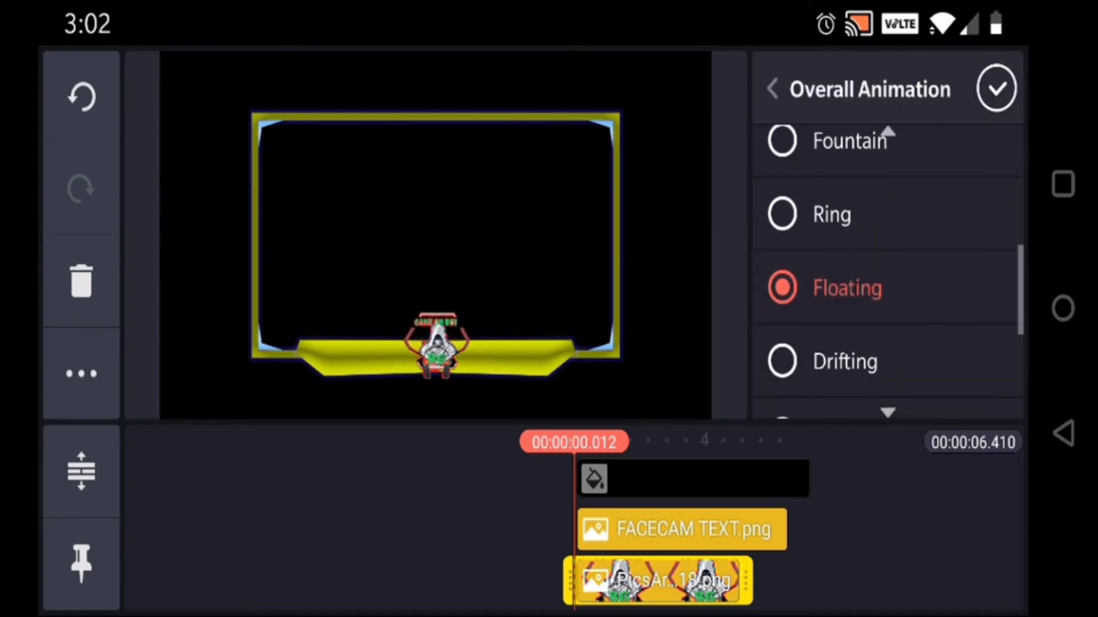
pyautogui.click(996, 88)
# Apply a Fade out-animation to the logo layer
pyautogui.click(835, 317)
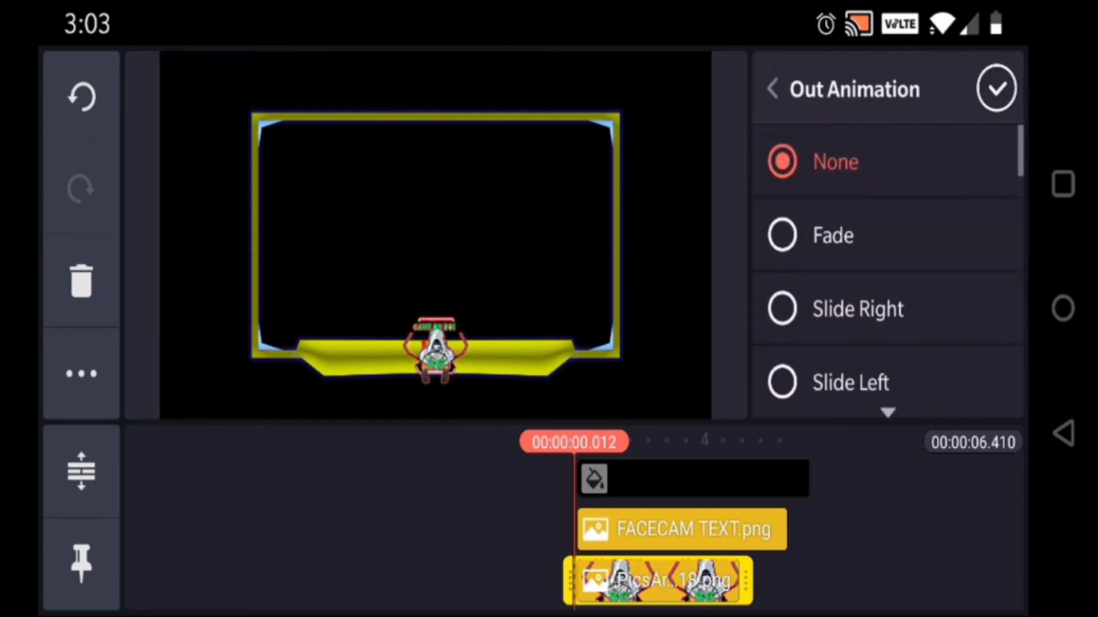
pyautogui.click(833, 236)
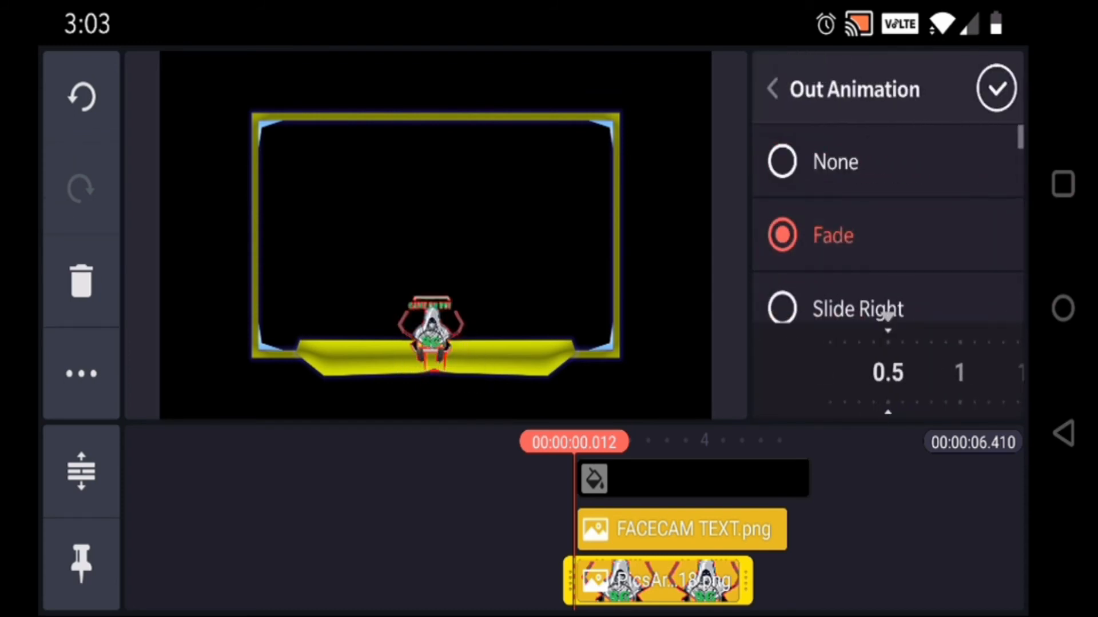
pyautogui.click(996, 87)
# Extend the logo layer to end near the end of the FACECAM TEXT.png layer, and play the project from the start
pyautogui.click(657, 581)
pyautogui.moveTo(746, 580); pyautogui.dragTo(789, 580)
pyautogui.click(996, 87)
pyautogui.moveTo(401, 529); pyautogui.dragTo(609, 529)
pyautogui.click(991, 381)
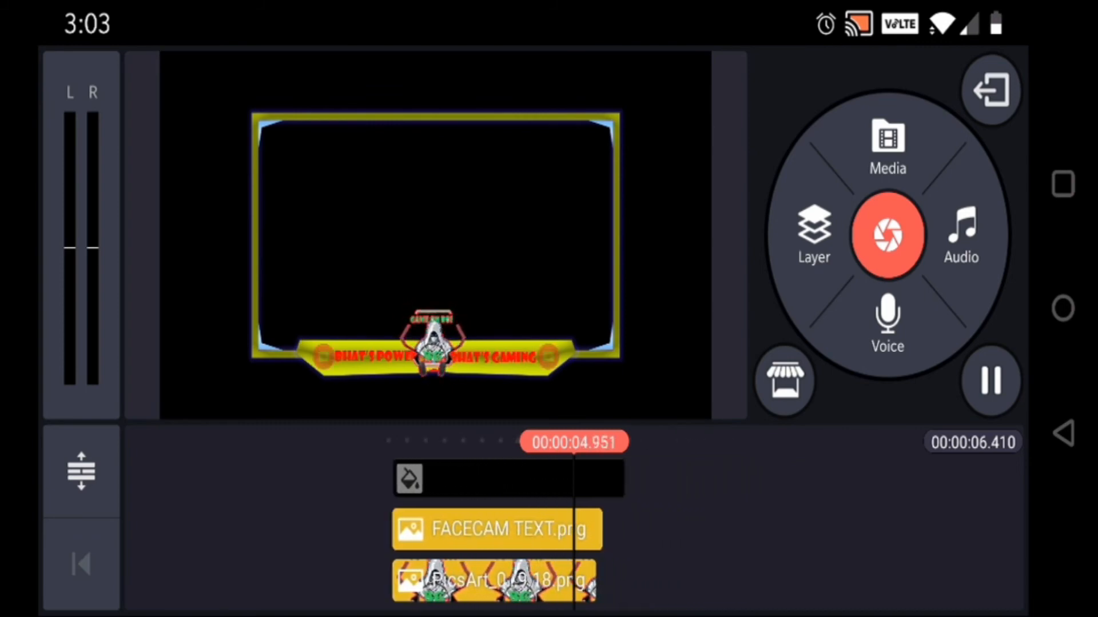
# Extend the FACECAM PARTS.png layer to the end of the black background clip, for a duration of 06.410
pyautogui.scroll(3, 448, 555)
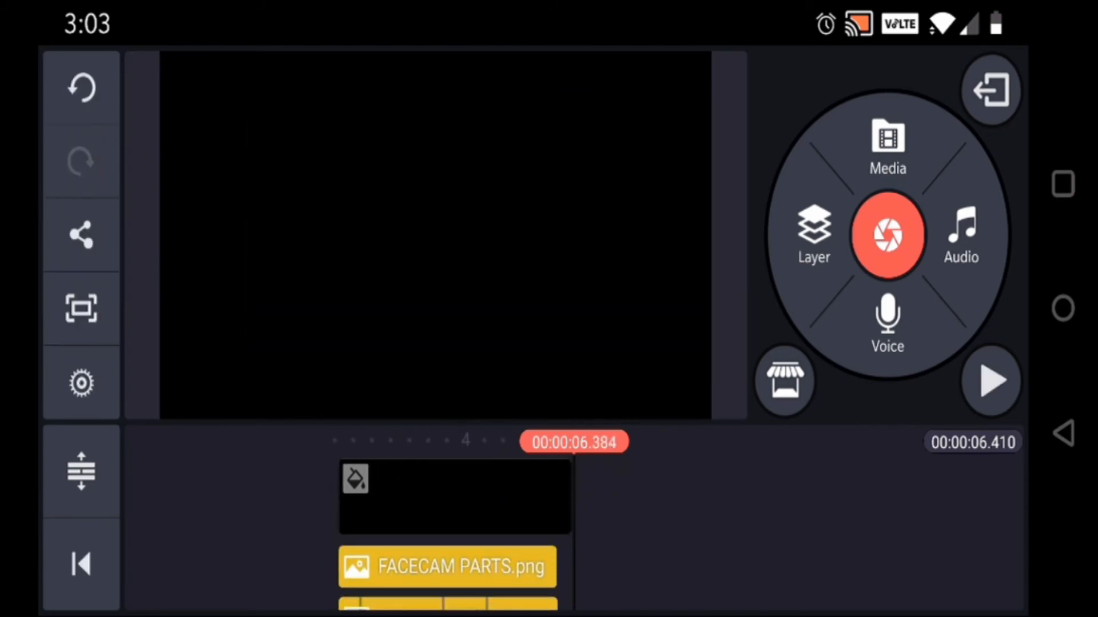
pyautogui.click(447, 566)
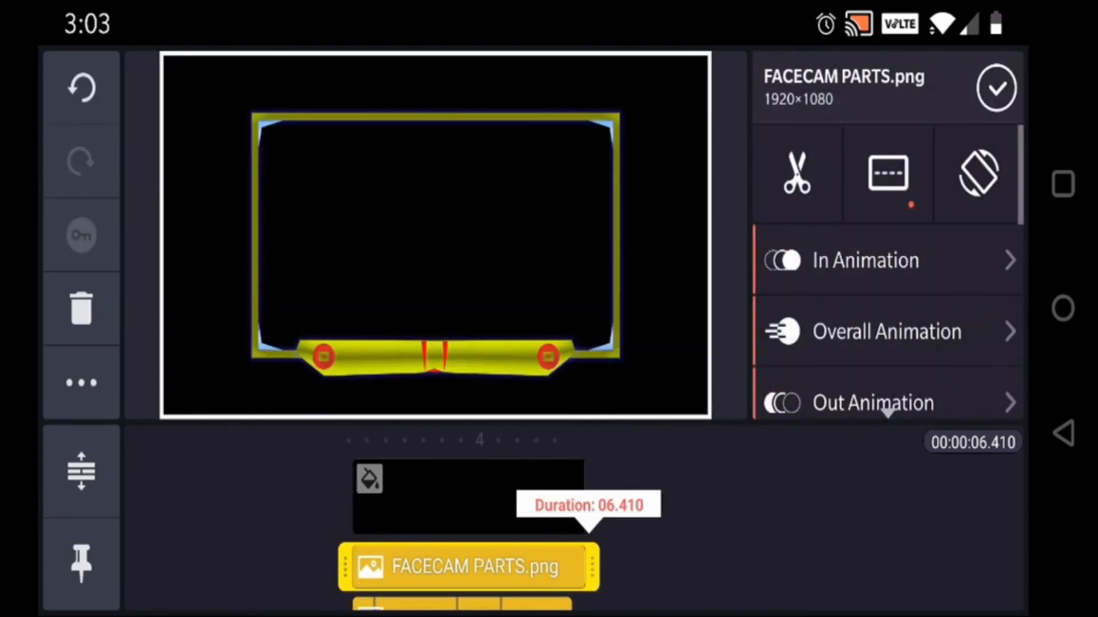
pyautogui.click(996, 87)
pyautogui.moveTo(469, 503)
pyautogui.mouseDown()
pyautogui.moveTo(501, 503)
pyautogui.moveTo(490, 503)
pyautogui.mouseUp()
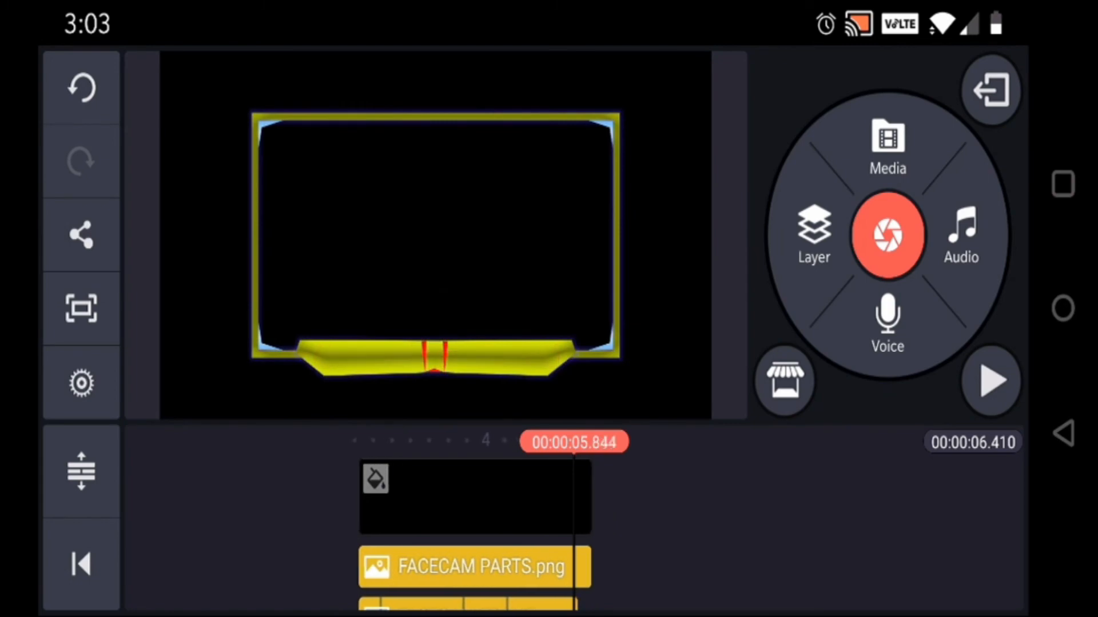
pyautogui.click(472, 496)
pyautogui.click(996, 87)
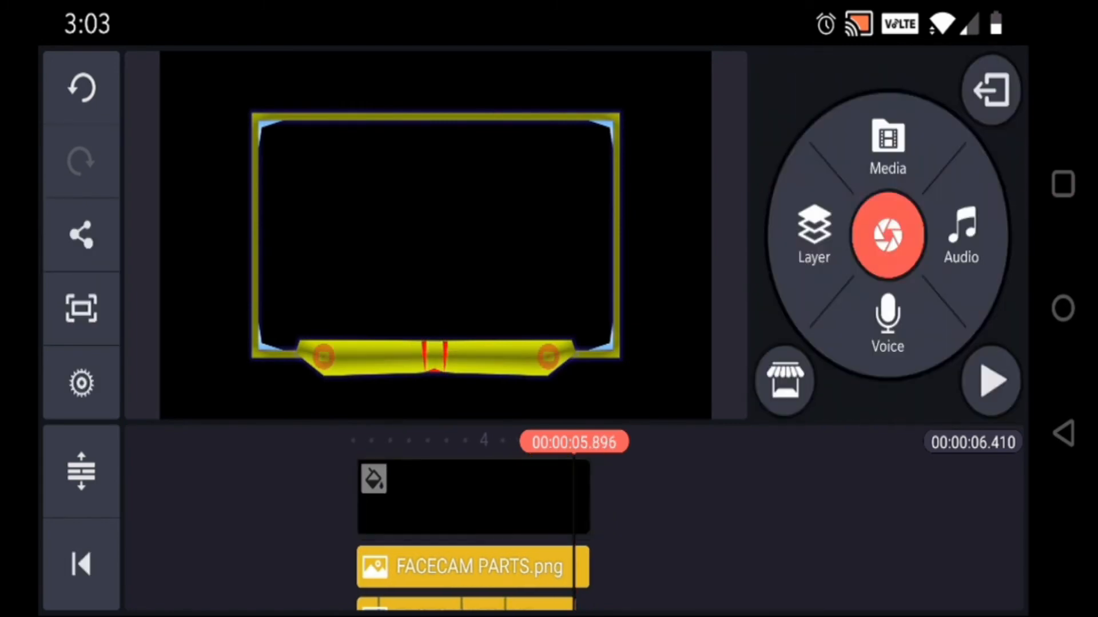
pyautogui.click(472, 567)
pyautogui.moveTo(472, 503)
pyautogui.mouseDown()
pyautogui.moveTo(455, 504)
pyautogui.moveTo(493, 503)
pyautogui.mouseUp()
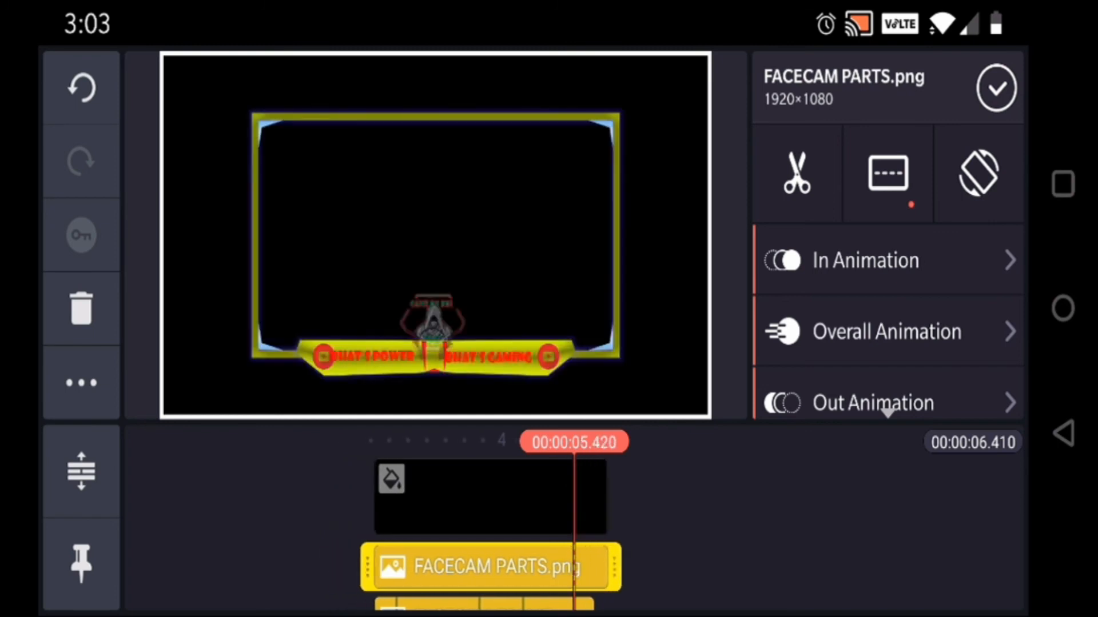
pyautogui.click(613, 567)
pyautogui.click(996, 88)
# Play the assembled overlay from the start and examine how the layers animate out near the end
pyautogui.moveTo(400, 497); pyautogui.dragTo(637, 498)
pyautogui.click(990, 381)
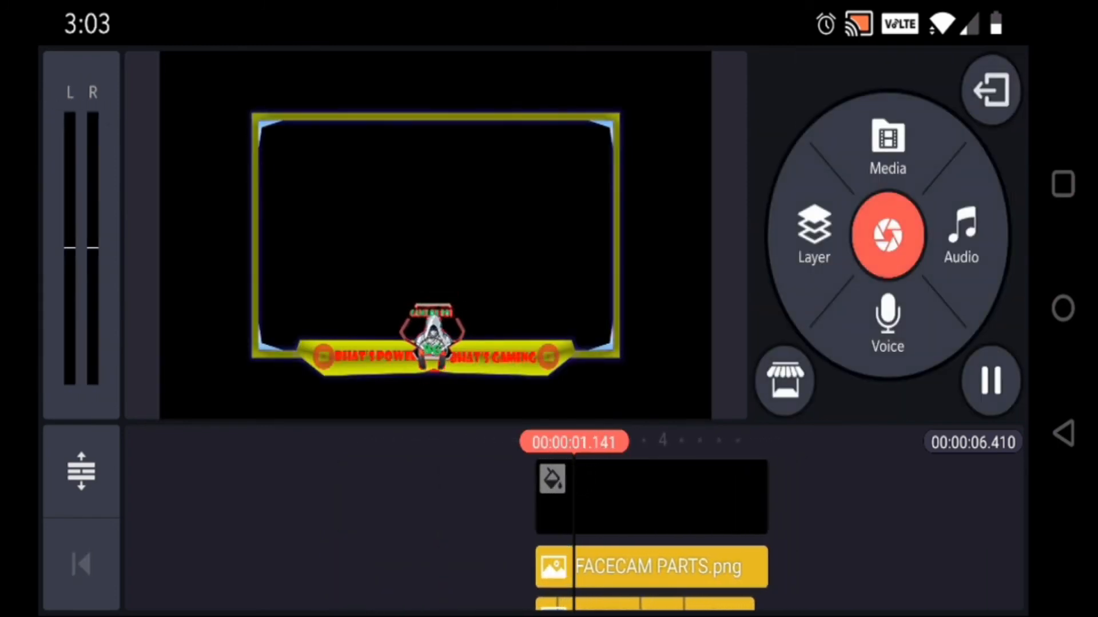
pyautogui.click(990, 380)
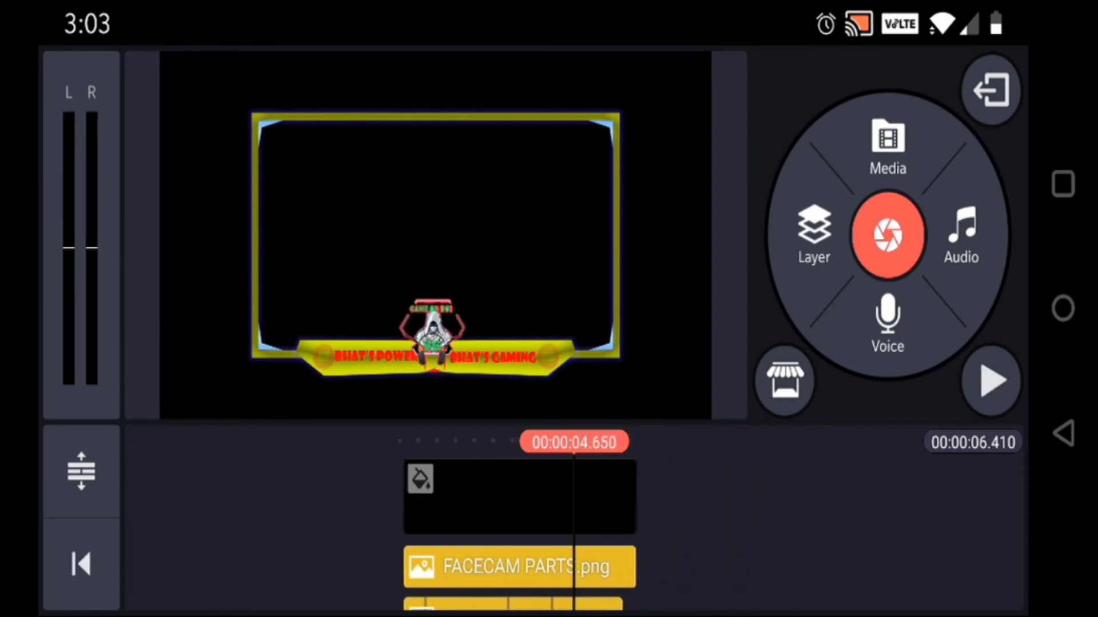
pyautogui.click(990, 381)
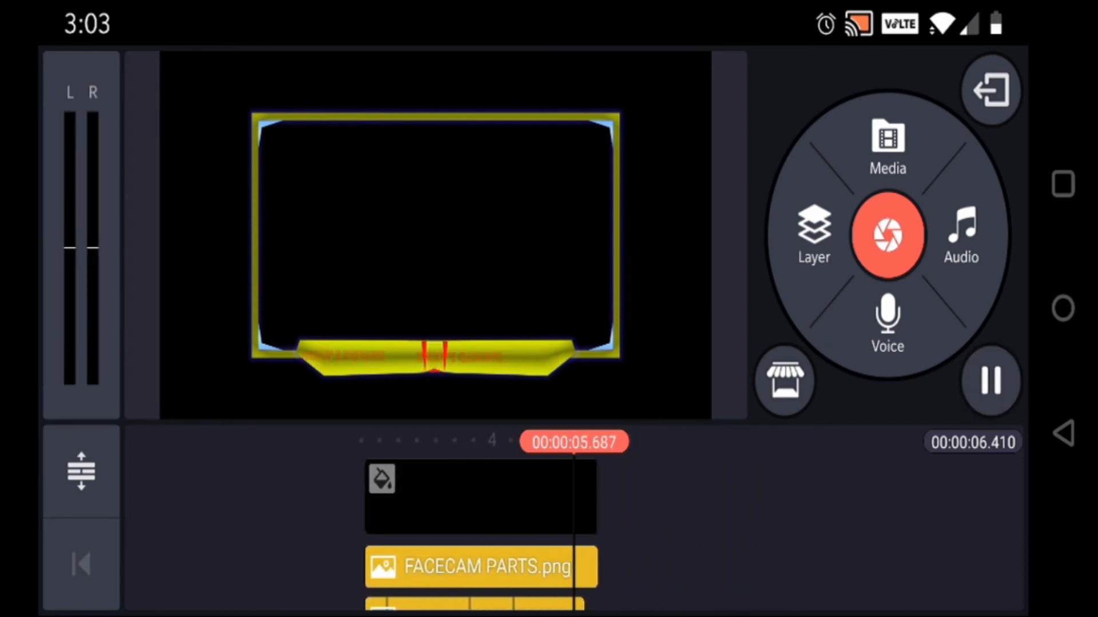
pyautogui.hscroll(-1, 455, 515)
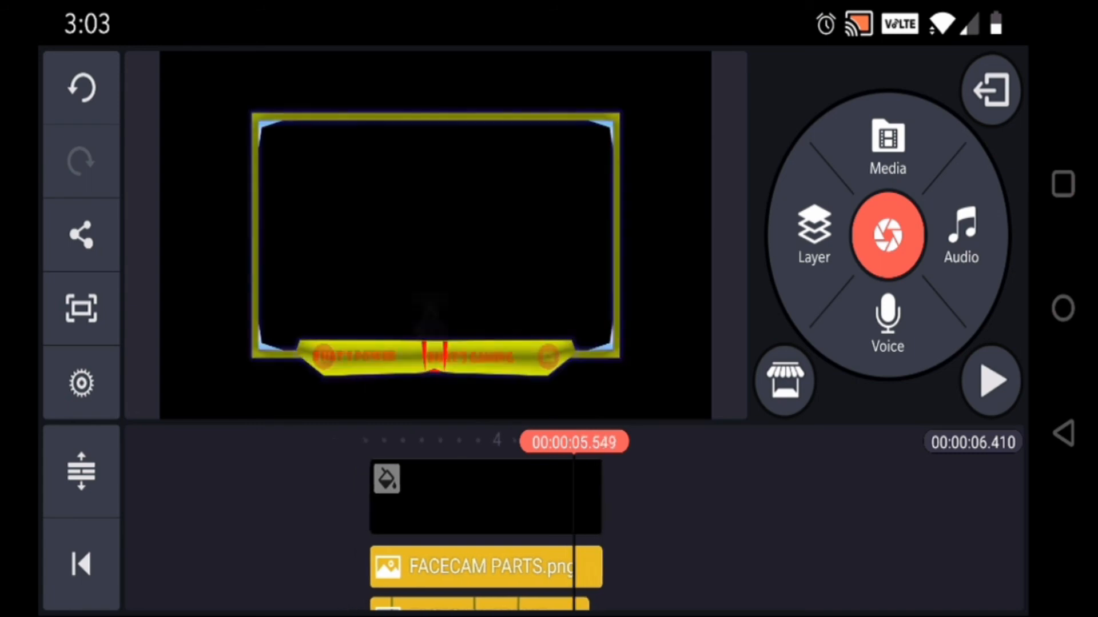
pyautogui.hscroll(1, 455, 514)
# Adjust the end of the black Solid Color background clip slightly
pyautogui.click(454, 498)
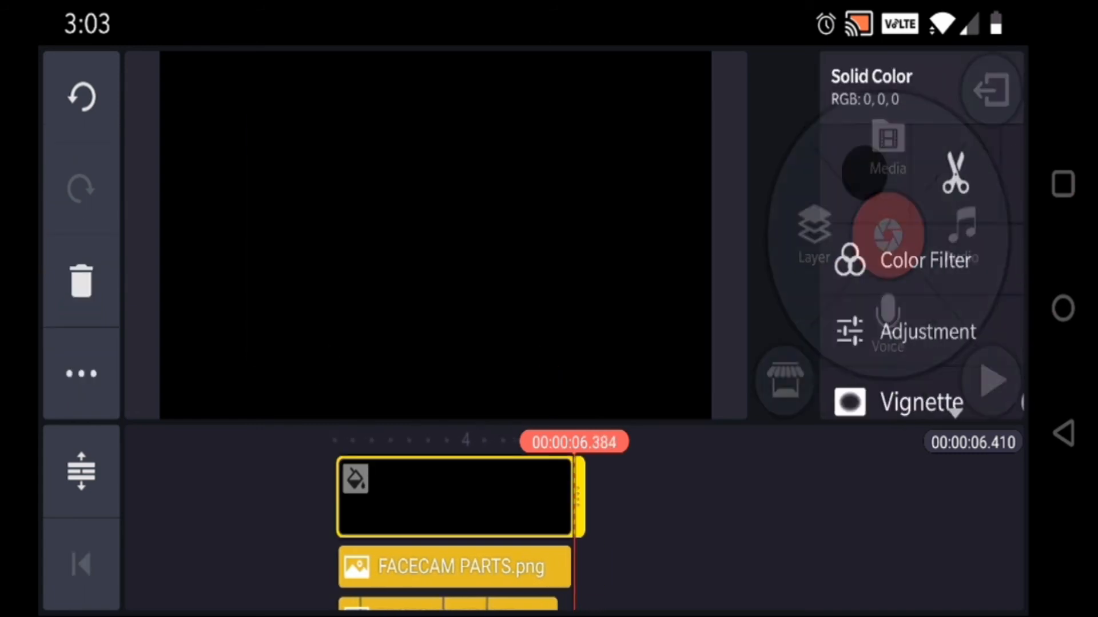
pyautogui.moveTo(577, 497)
pyautogui.mouseDown()
pyautogui.moveTo(595, 498)
pyautogui.moveTo(566, 498)
pyautogui.moveTo(583, 498)
pyautogui.mouseUp()
pyautogui.click(996, 88)
# Leave the editor and export the Untitled 99 project at FHD 1080p, 25 (PAL) frame rate and 16.28Mbps bitrate
pyautogui.hscroll(-4, 455, 515)
pyautogui.click(990, 90)
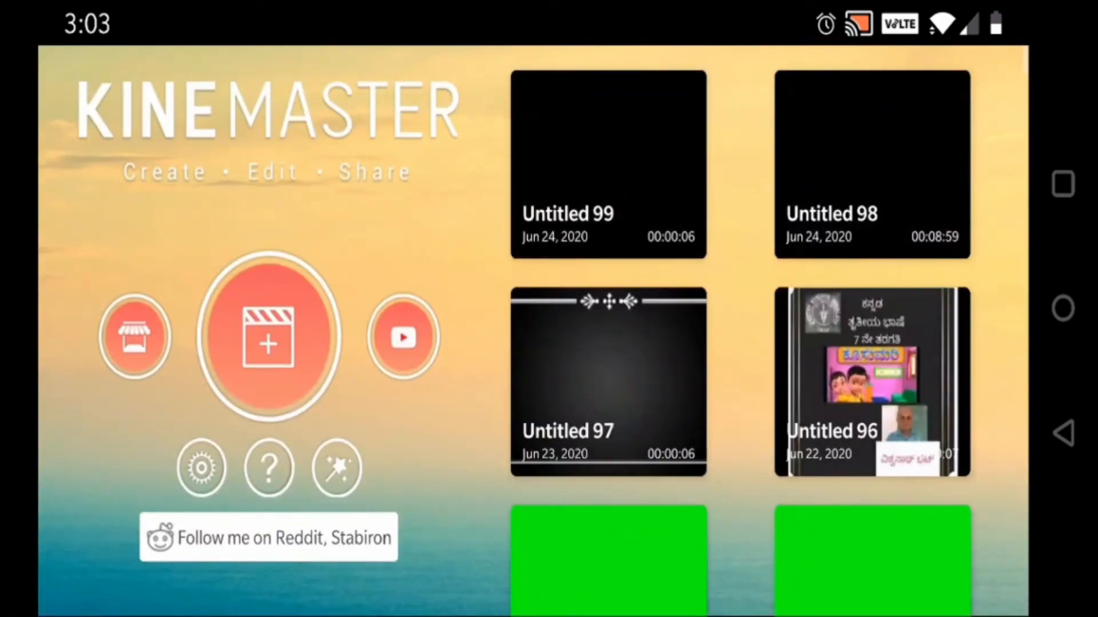
pyautogui.click(608, 162)
pyautogui.click(656, 402)
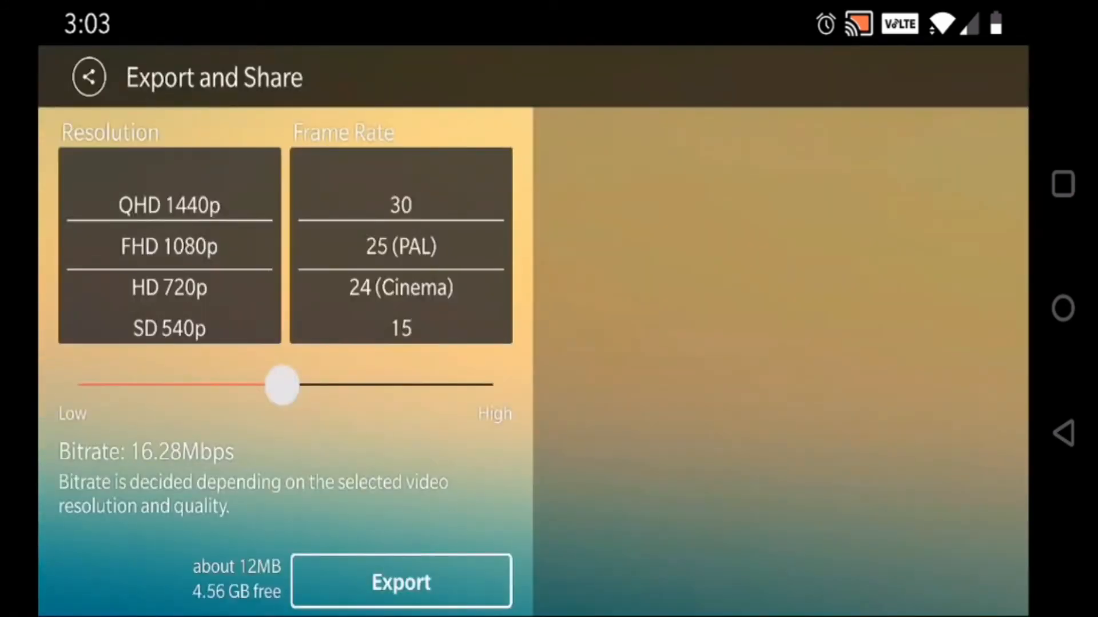
pyautogui.click(401, 581)
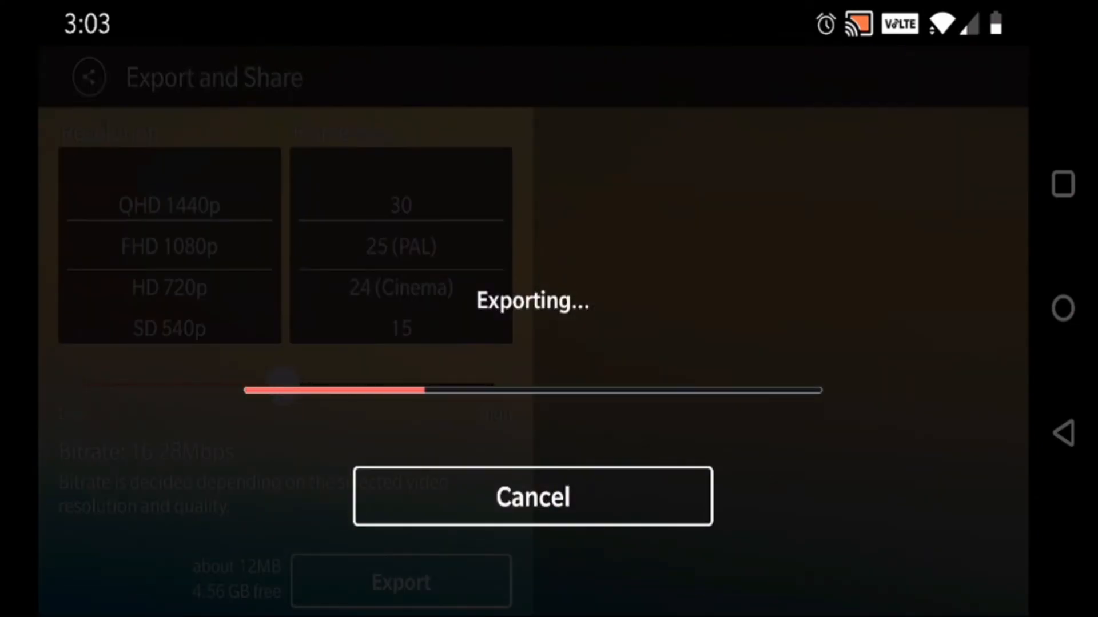